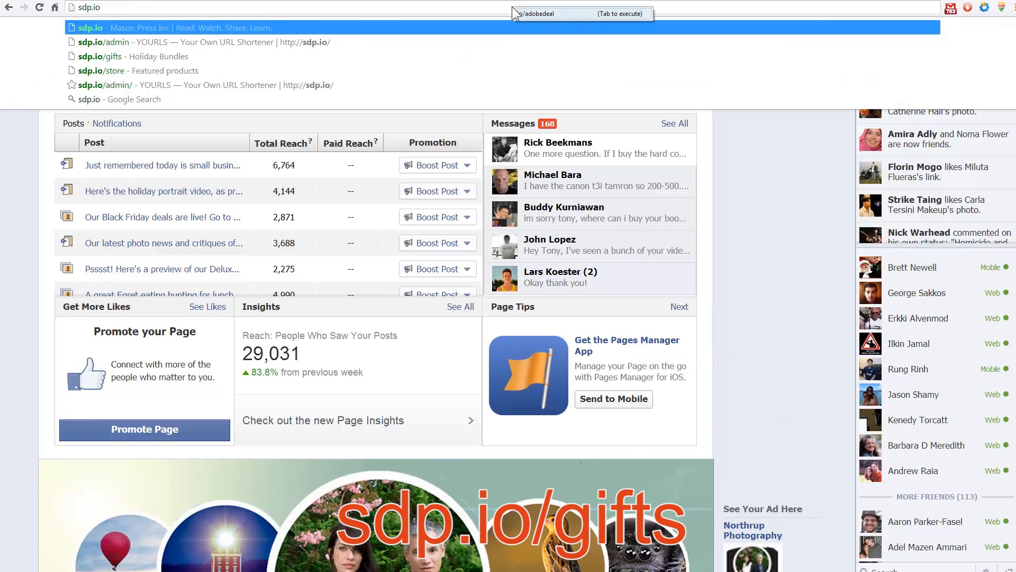
# - Open the holiday bundles page at sdp.io/gifts, followed by the Photoshop offer at sdp.io/adobedeal
pyautogui.press('Return')
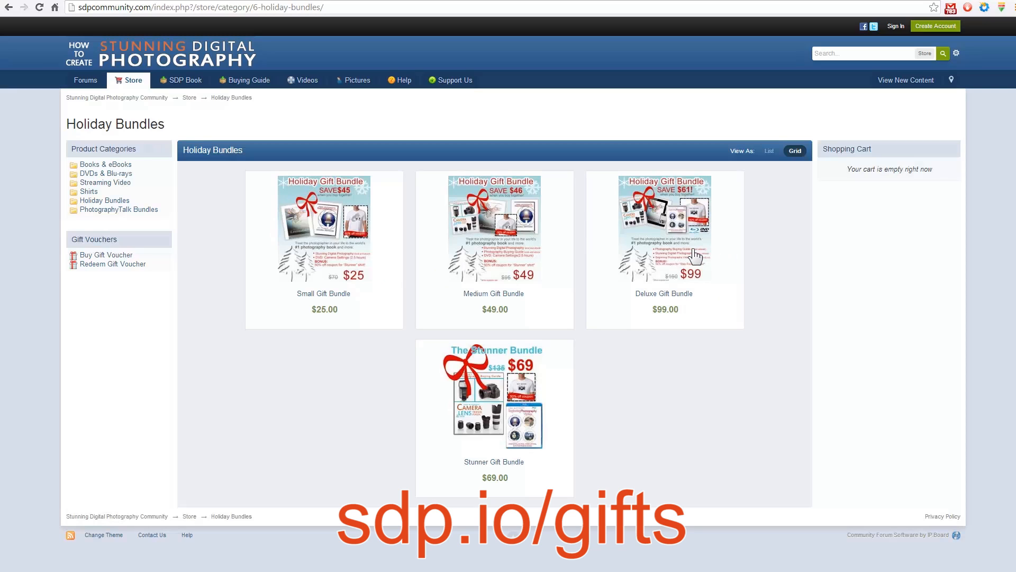
pyautogui.click(317, 14)
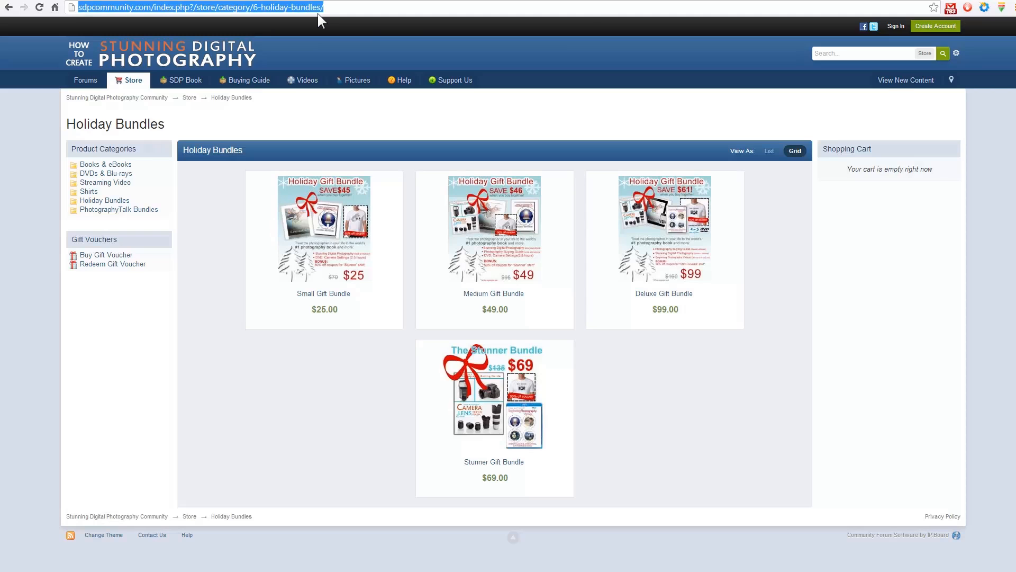
pyautogui.write('sdp.io/adobedeal')
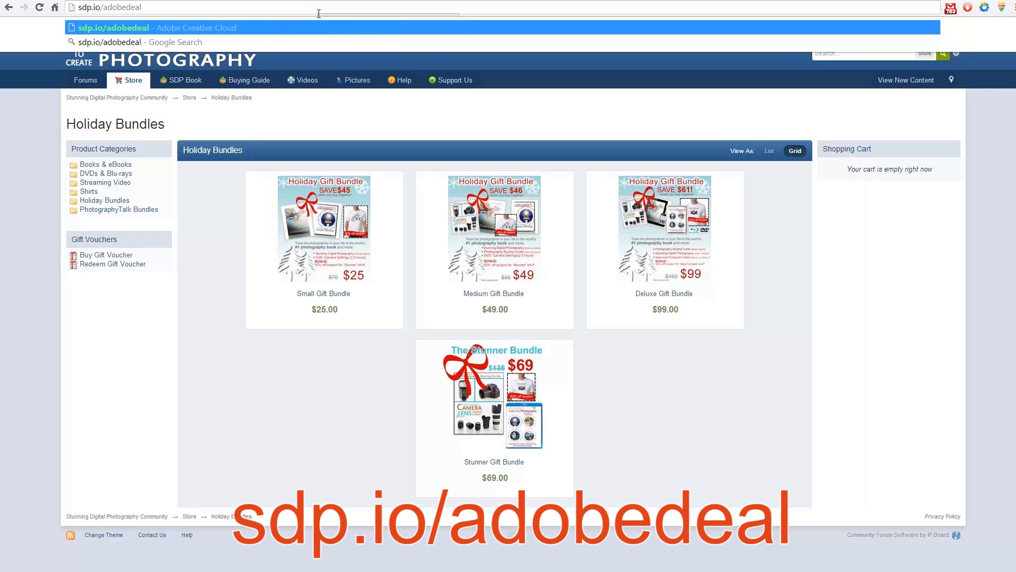
pyautogui.press('Return')
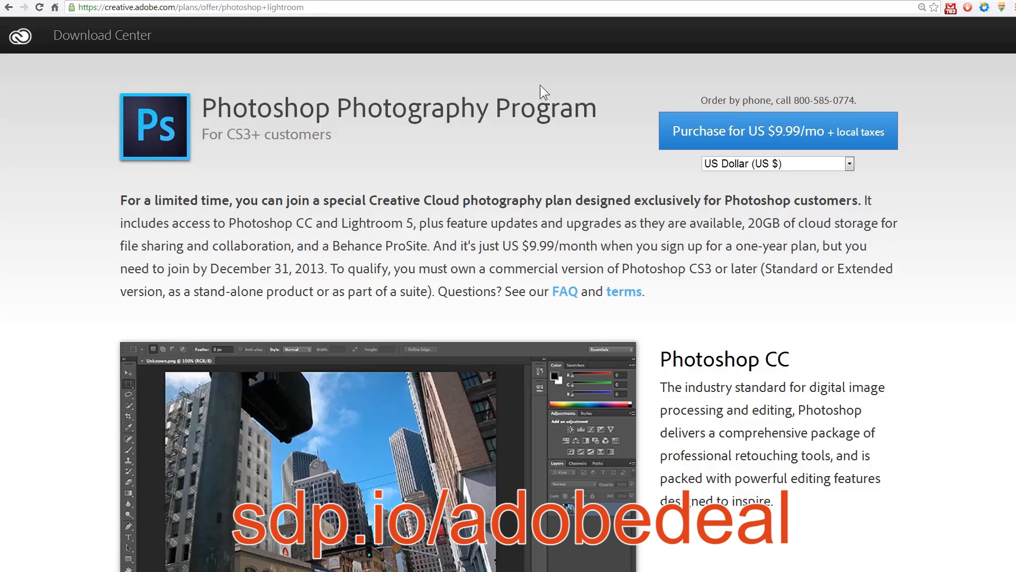
# - Go to sdp.io/tripoddeal and look over the Manfrotto 190XPROL tripod's pricing and product highlights
pyautogui.click(515, 10)
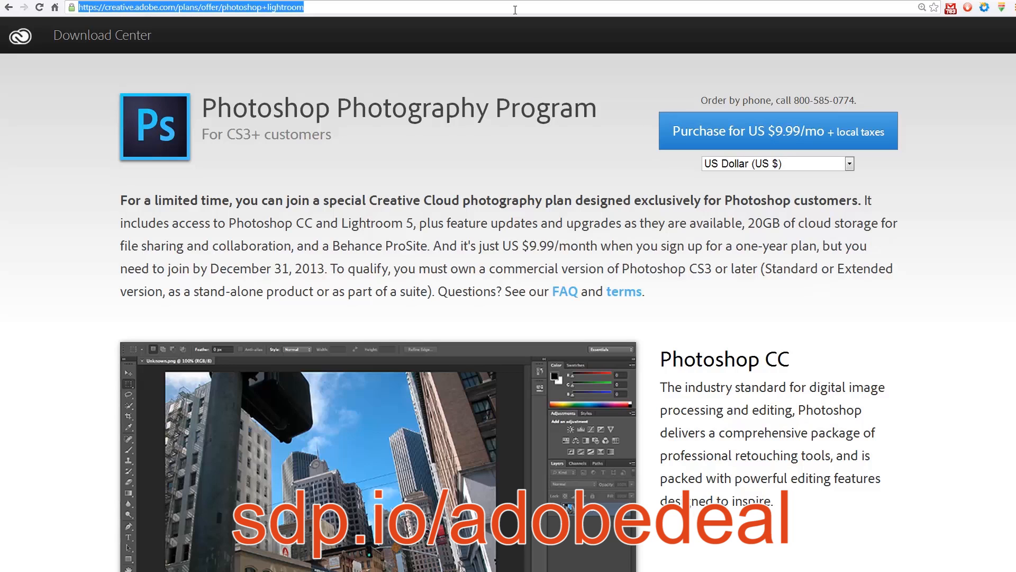
pyautogui.write('sdp.io/')
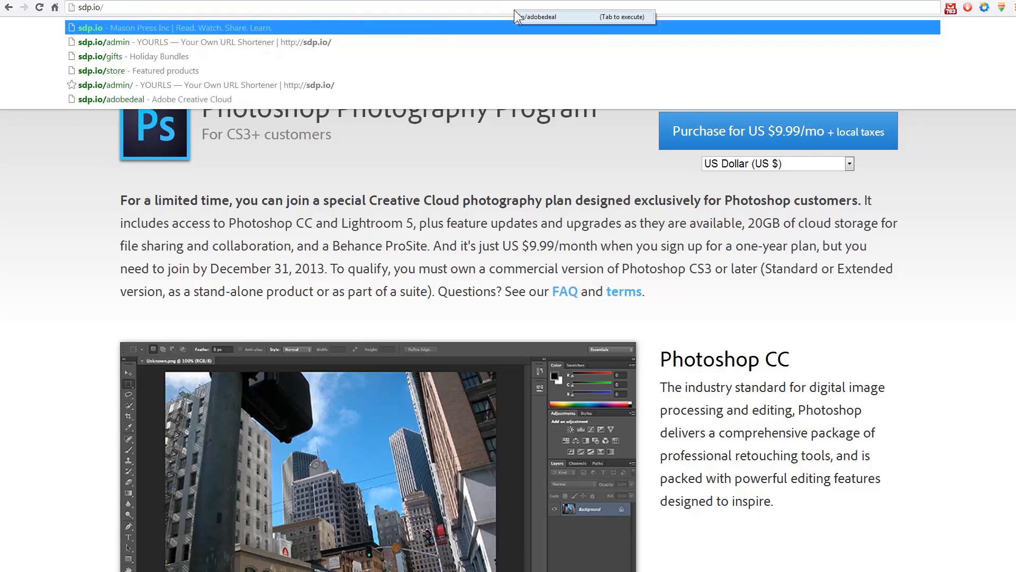
pyautogui.write('tripoddeal')
pyautogui.press('Return')
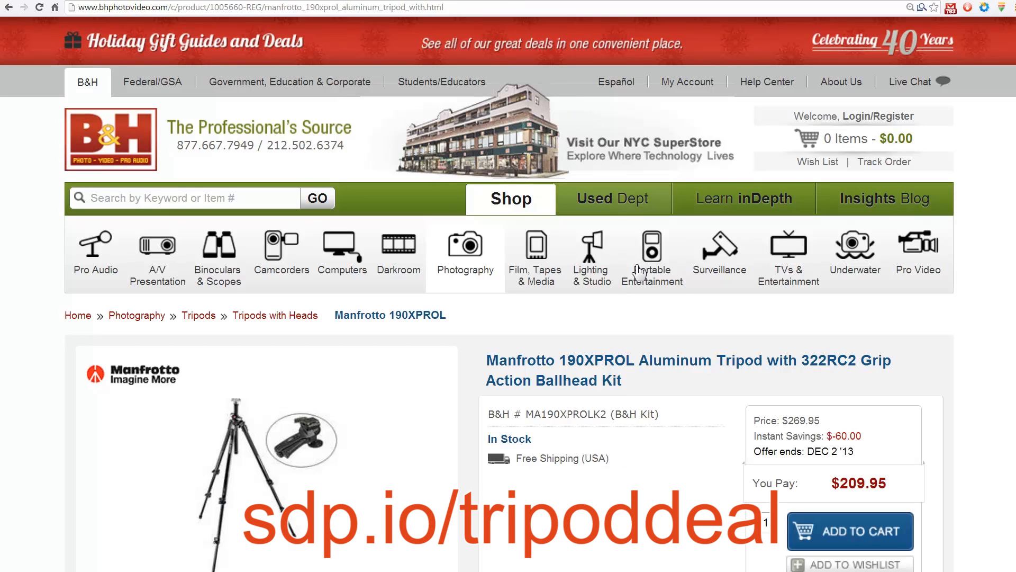
pyautogui.scroll(-5, 619, 307)
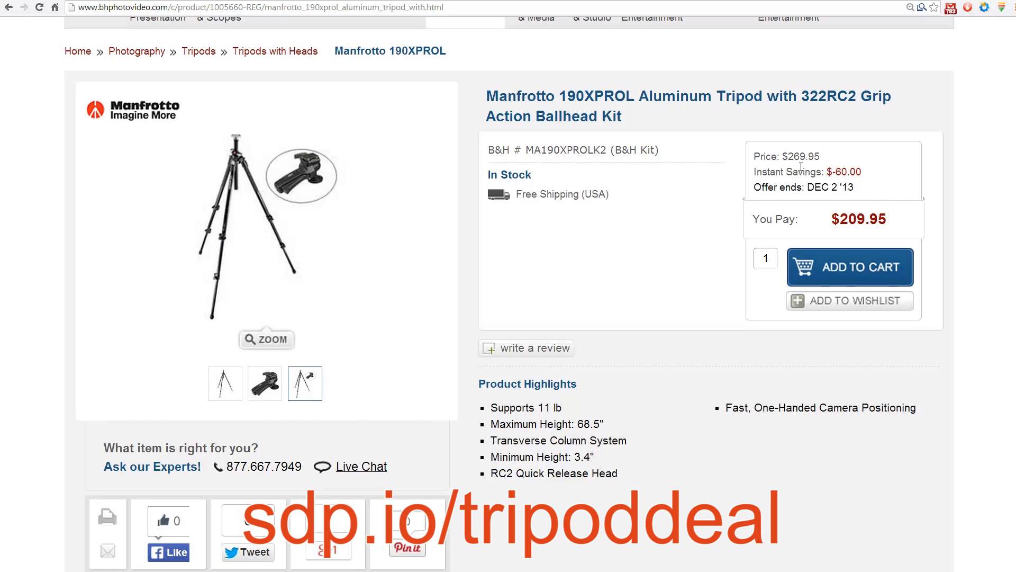
pyautogui.scroll(1, 695, 316)
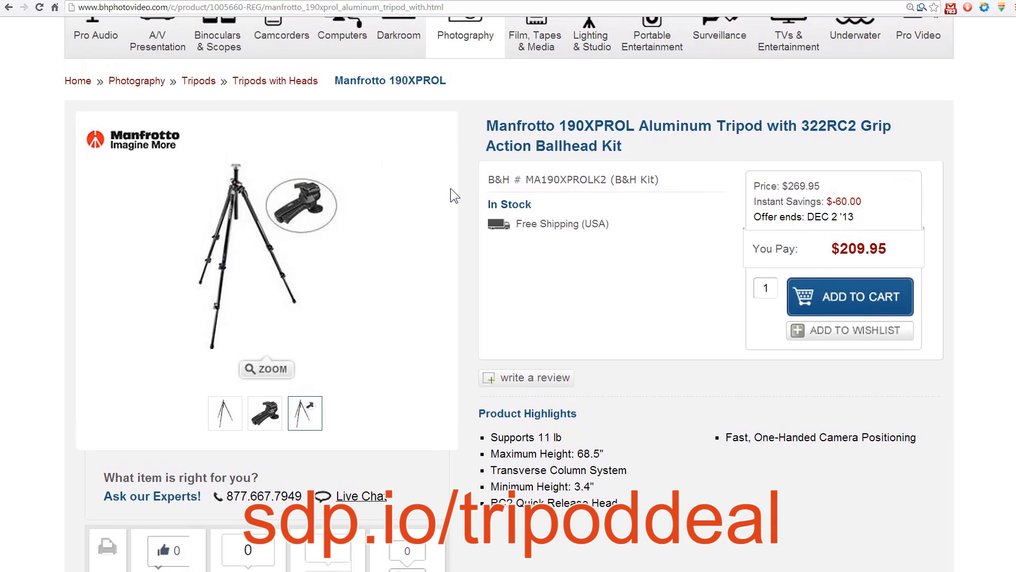
# - Go to sdp.io/g15deal and preview the product images of the Canon PowerShot G15
pyautogui.click(362, 8)
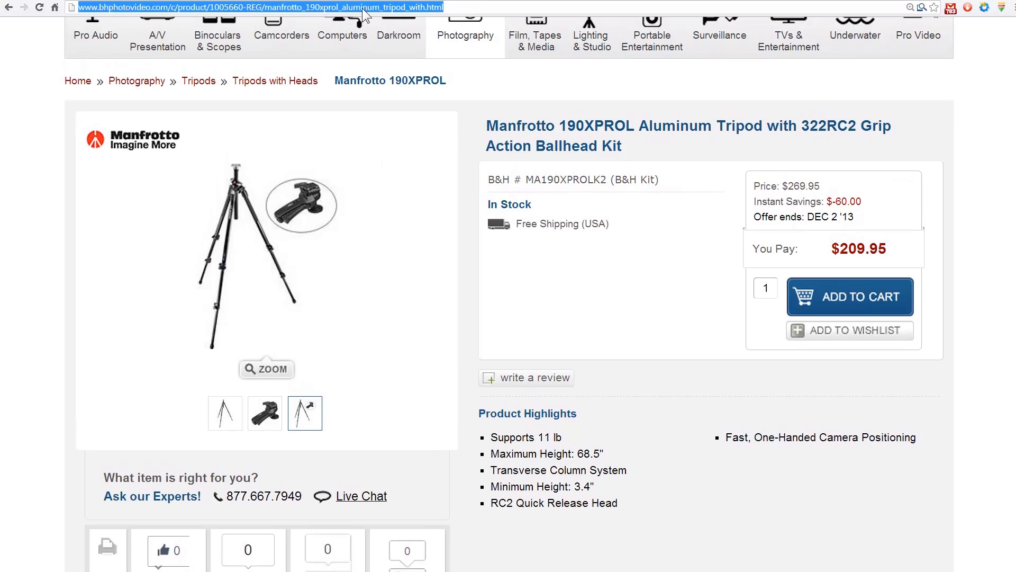
pyautogui.write('sdp/')
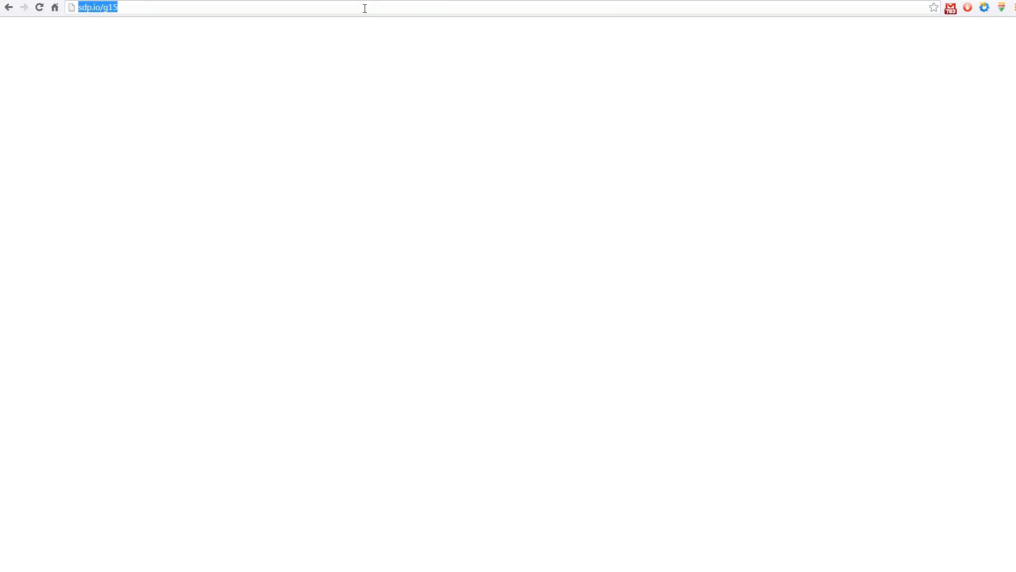
pyautogui.write('sdp.io/g')
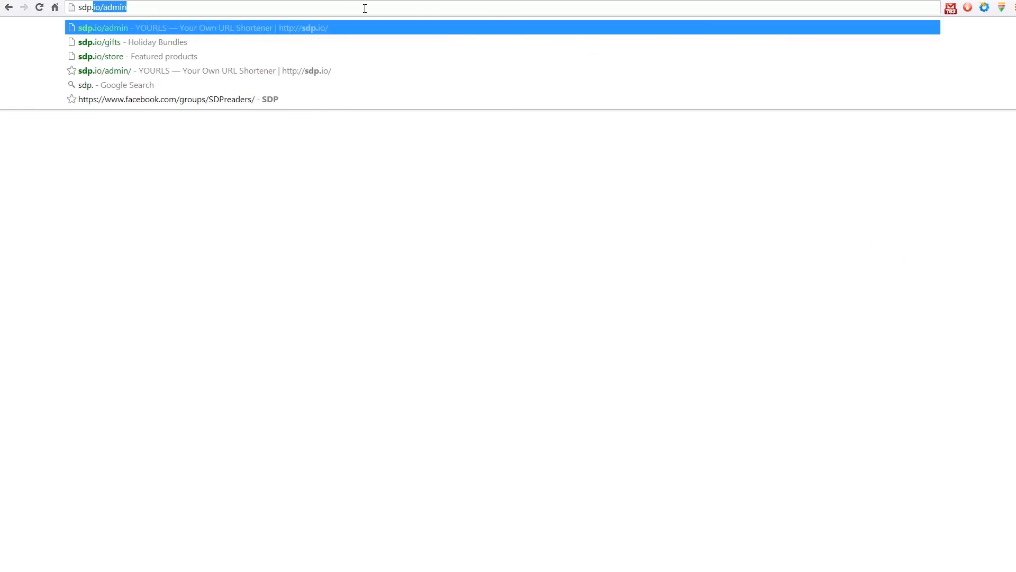
pyautogui.press('BackSpace')
pyautogui.press('BackSpace')
pyautogui.write('g15deal')
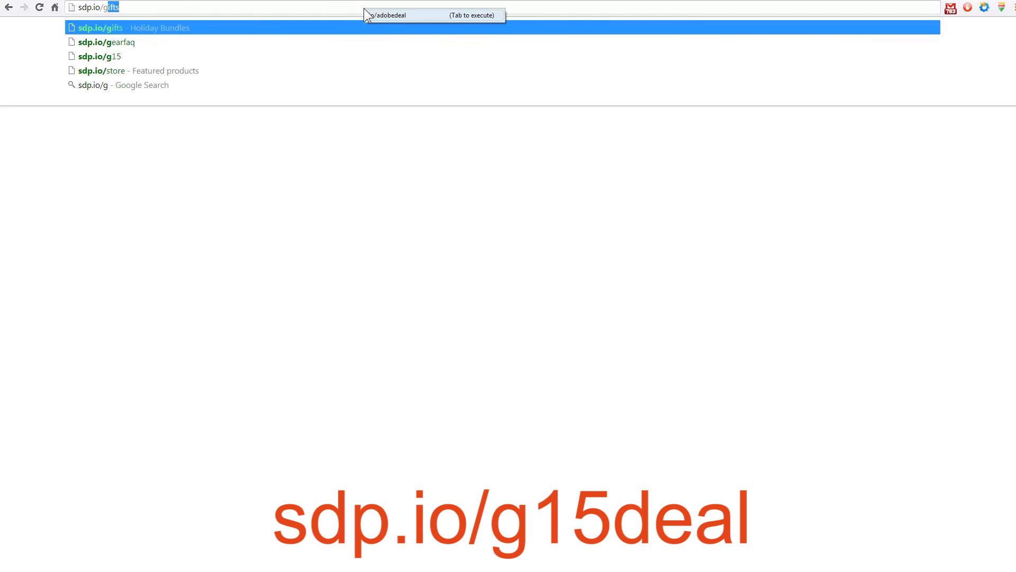
pyautogui.press('Return')
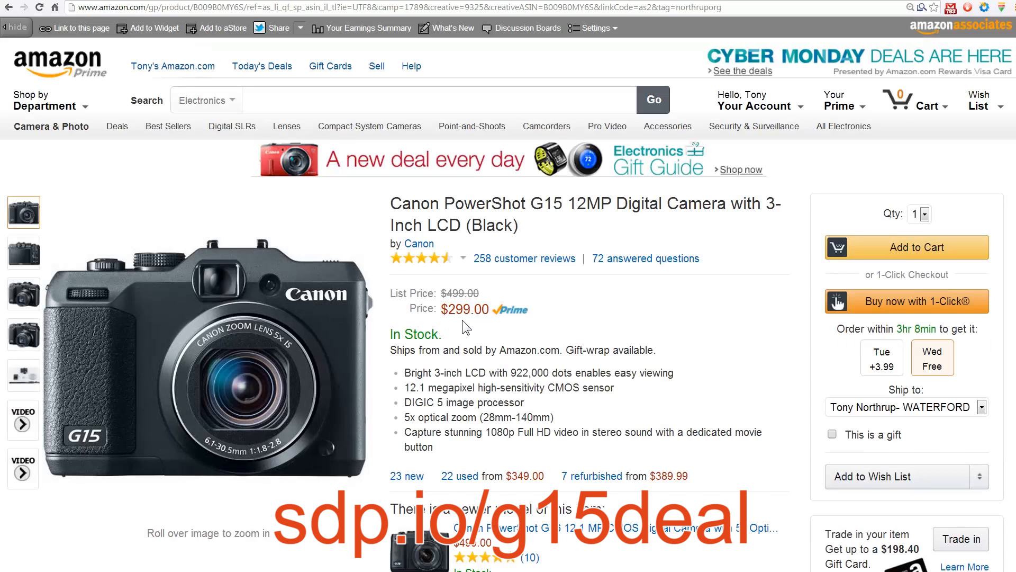
pyautogui.moveTo(23, 253)
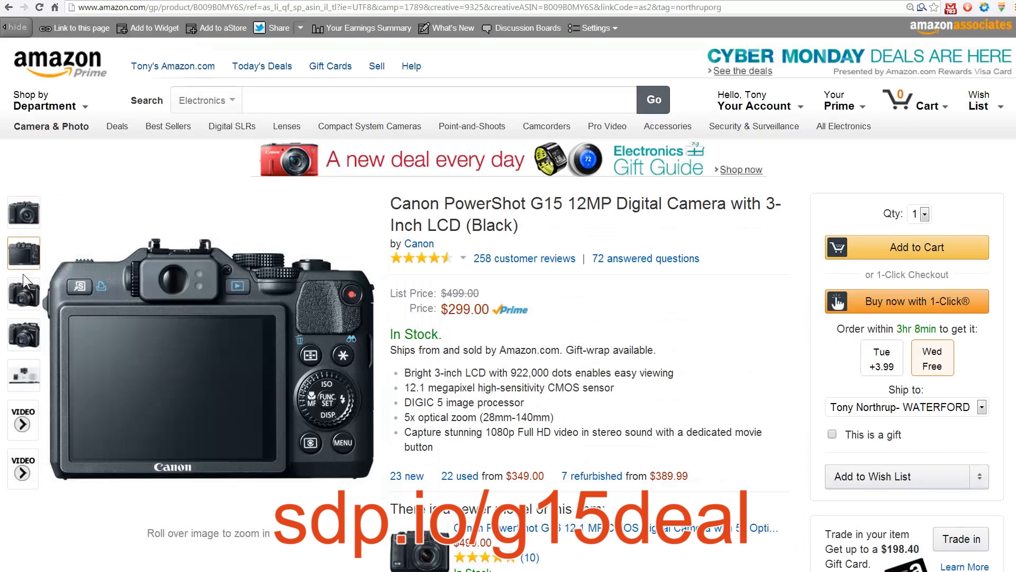
pyautogui.moveTo(31, 386)
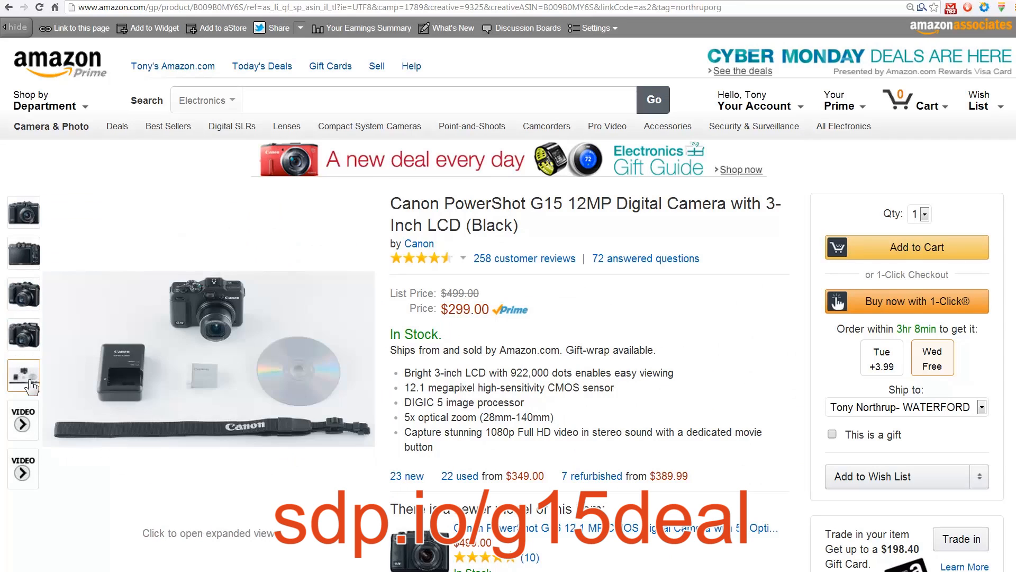
pyautogui.moveTo(24, 309)
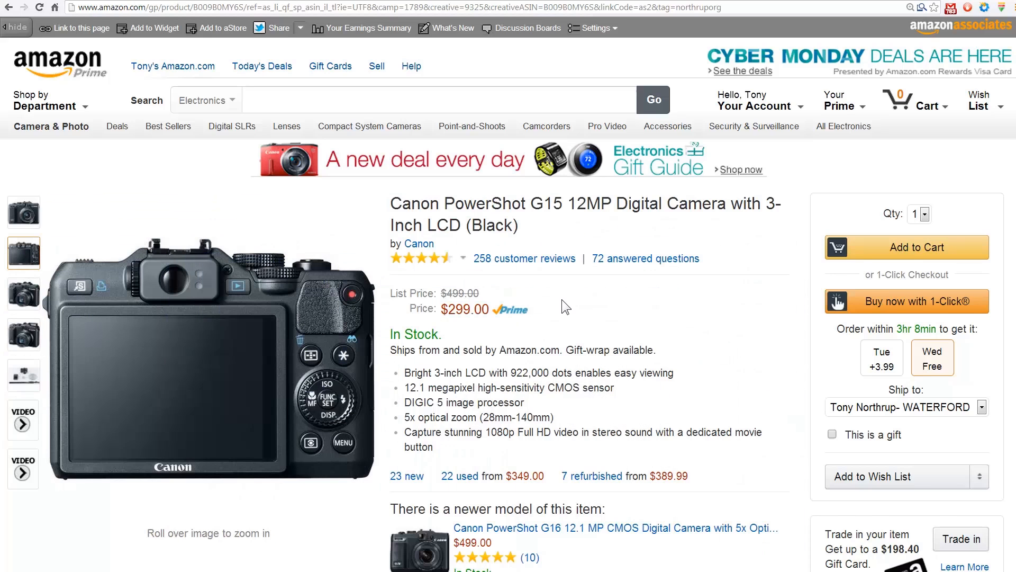
# - Go to sdp.io/p520deal and preview the product images of the Nikon COOLPIX P520
pyautogui.click(191, 14)
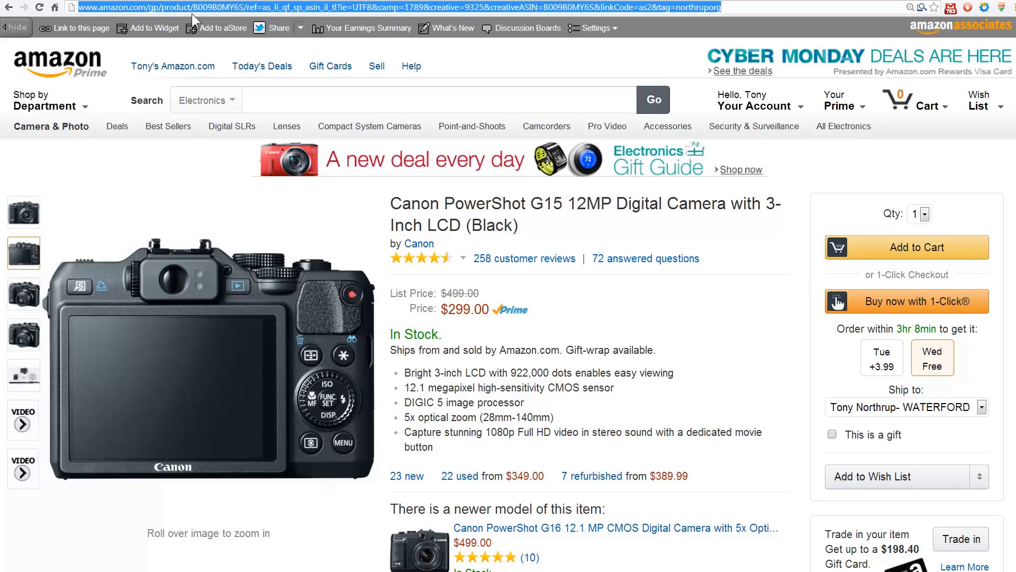
pyautogui.write('sdp.io')
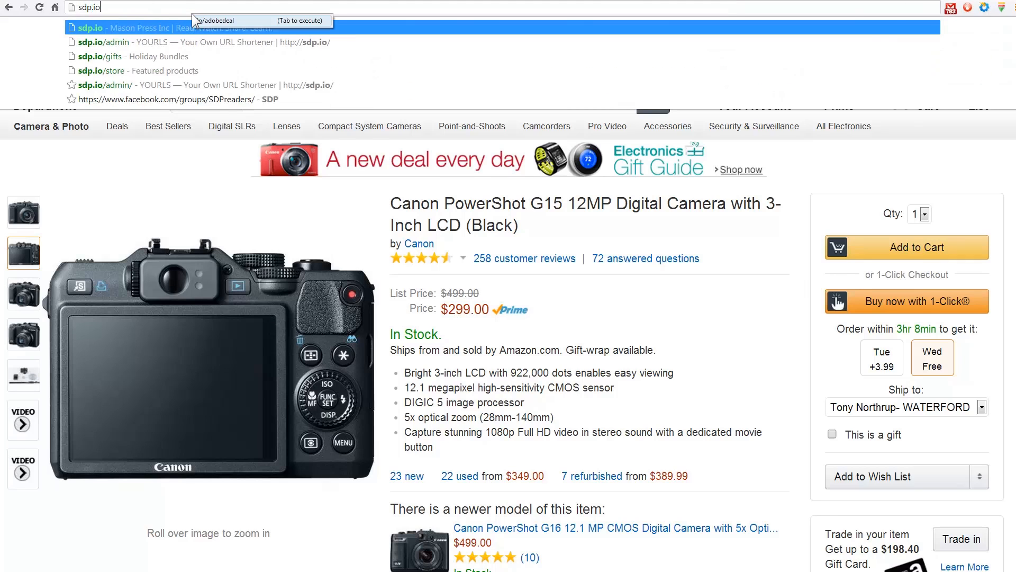
pyautogui.write('/p520d')
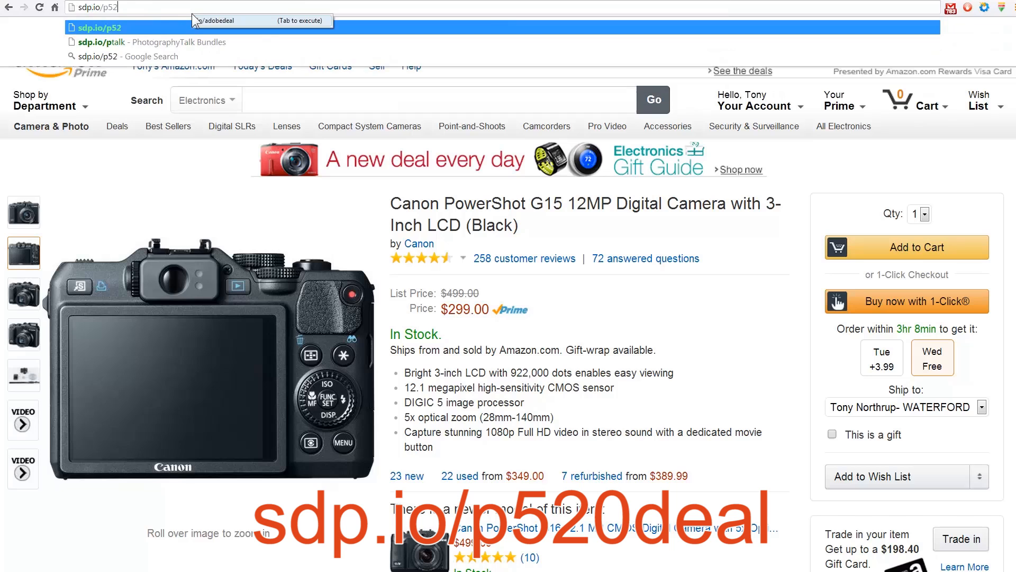
pyautogui.press('Return')
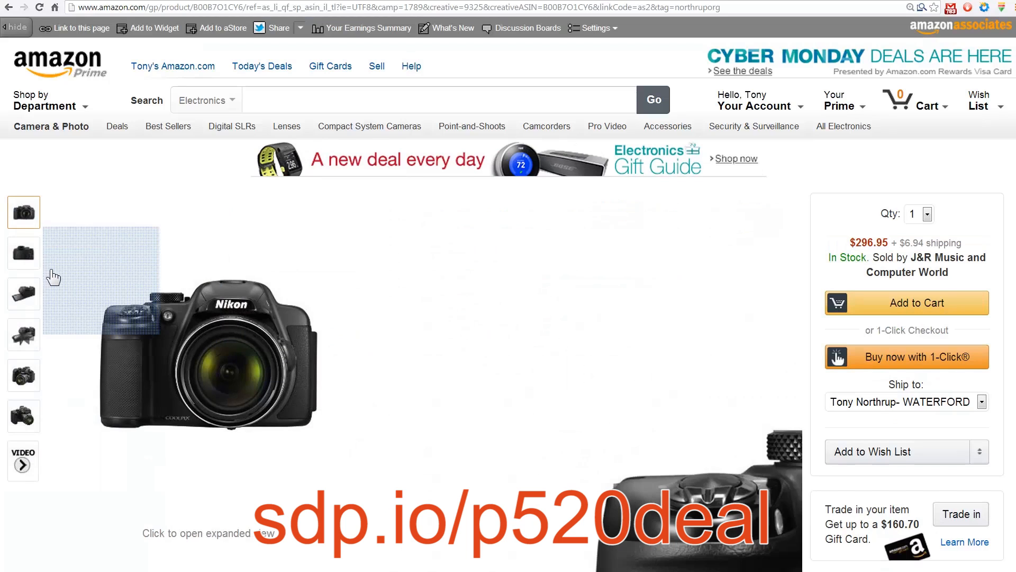
pyautogui.moveTo(30, 256)
pyautogui.moveTo(11, 418)
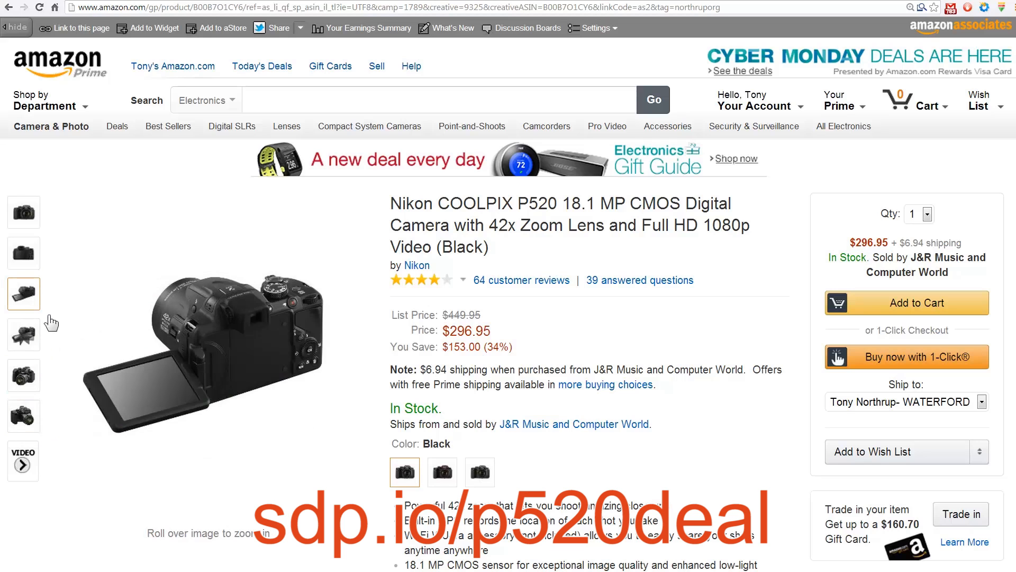
pyautogui.moveTo(152, 405)
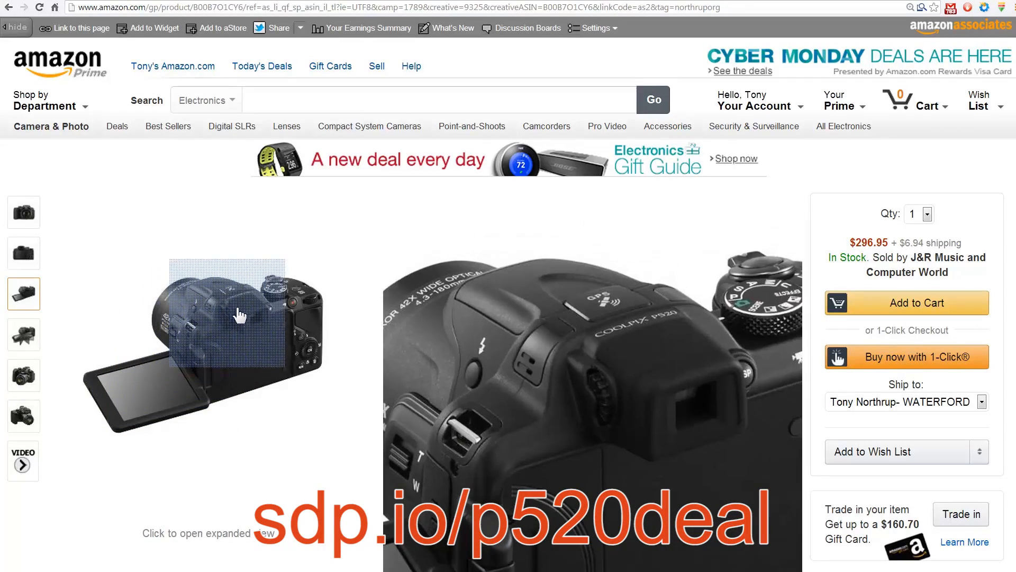
# - Go to sdp.io/drivedeal and review the Intel 530 Series solid state drive's title and details
pyautogui.click(246, 8)
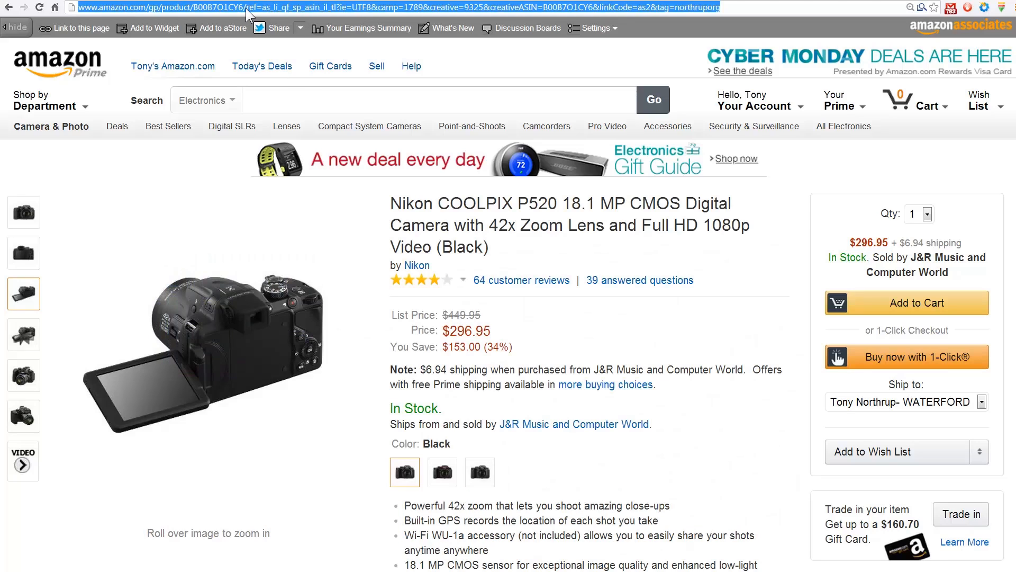
pyautogui.write('sdp.io')
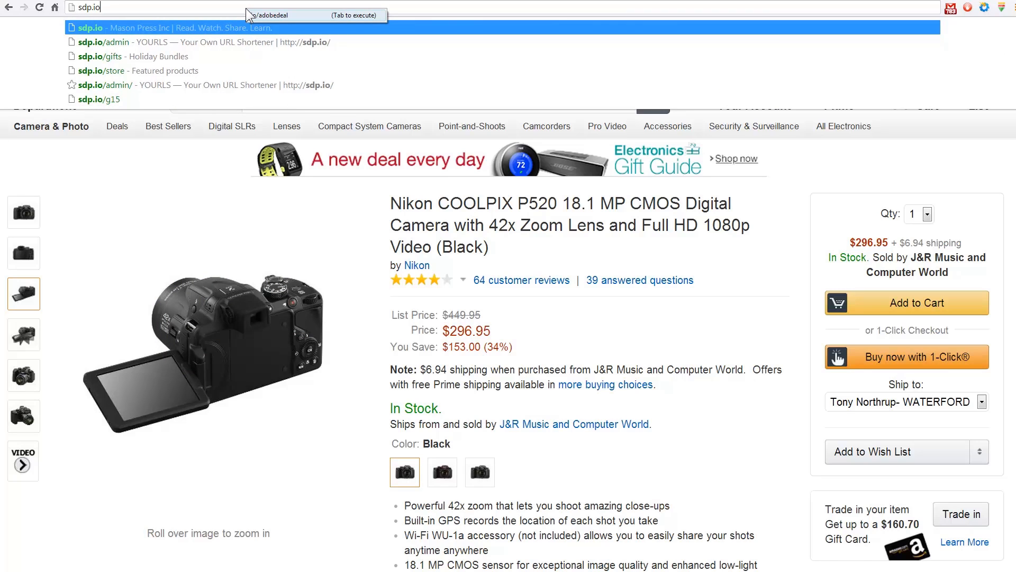
pyautogui.write('/drive')
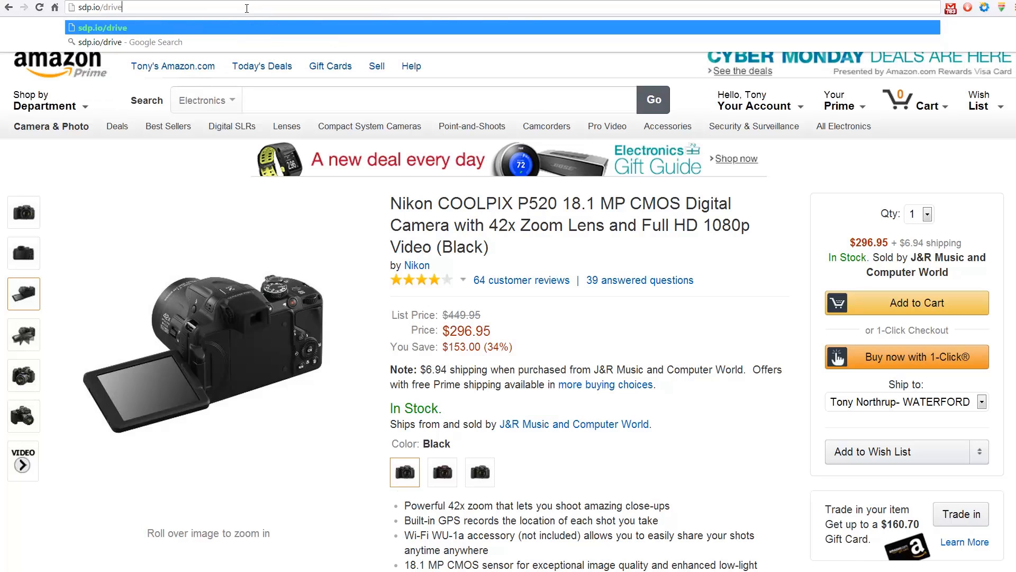
pyautogui.write('deal')
pyautogui.press('Return')
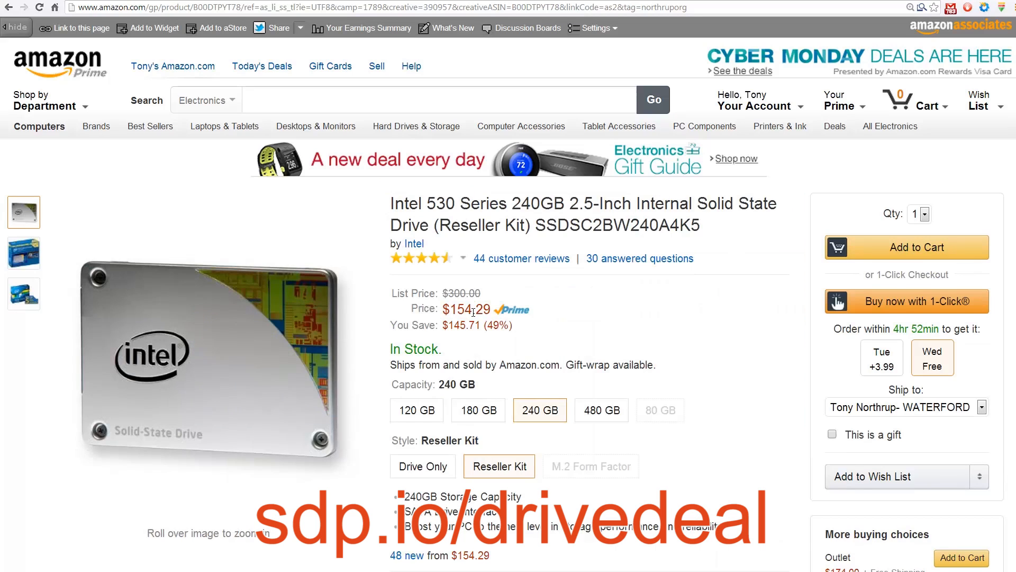
pyautogui.scroll(-2, 581, 287)
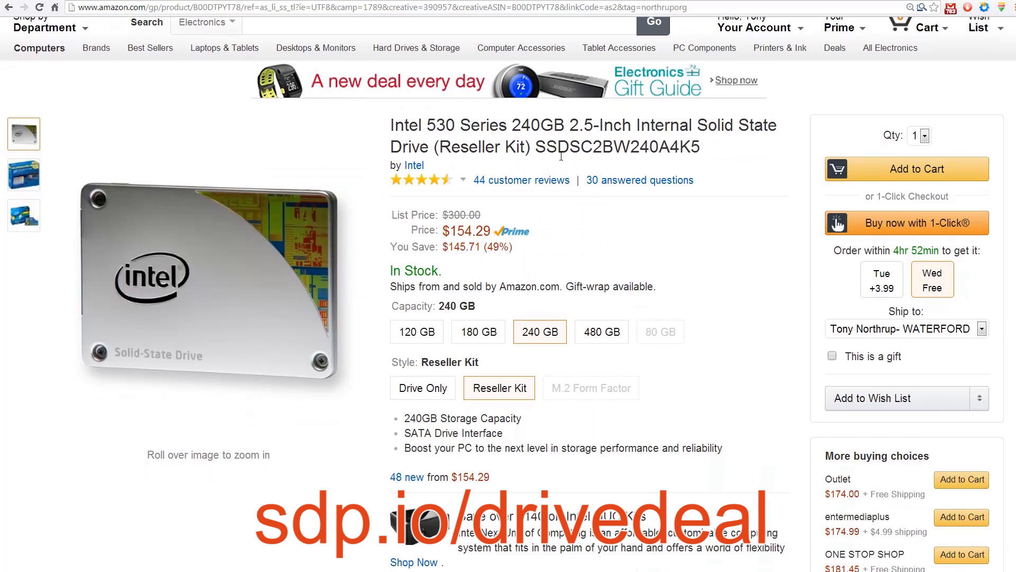
pyautogui.moveTo(639, 125); pyautogui.dragTo(415, 150)
pyautogui.click(508, 165)
# - Go to sdp.io/sddeal to open the SanDisk Extreme SDHC memory card's product page
pyautogui.click(418, 6)
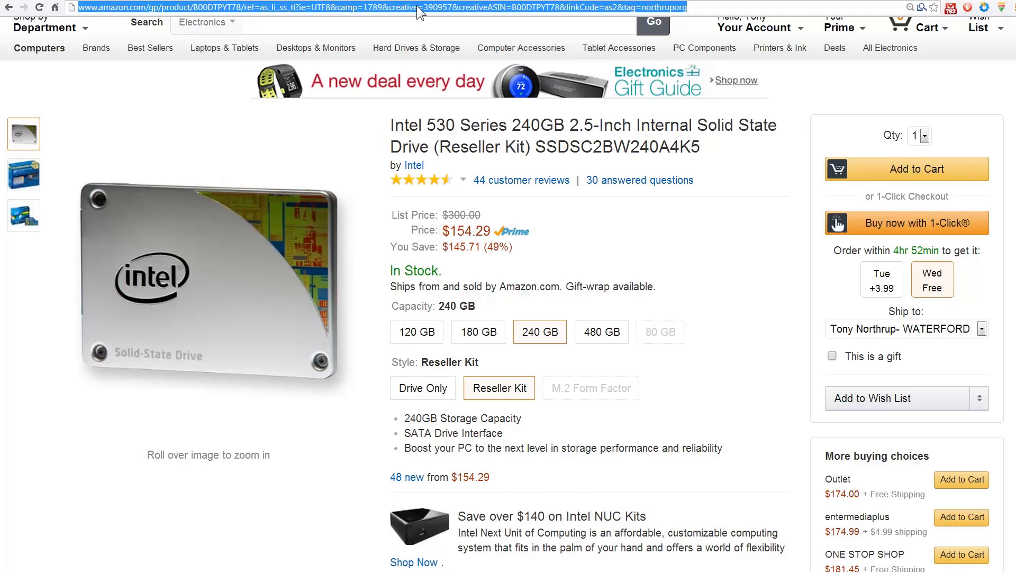
pyautogui.write('sdp.io')
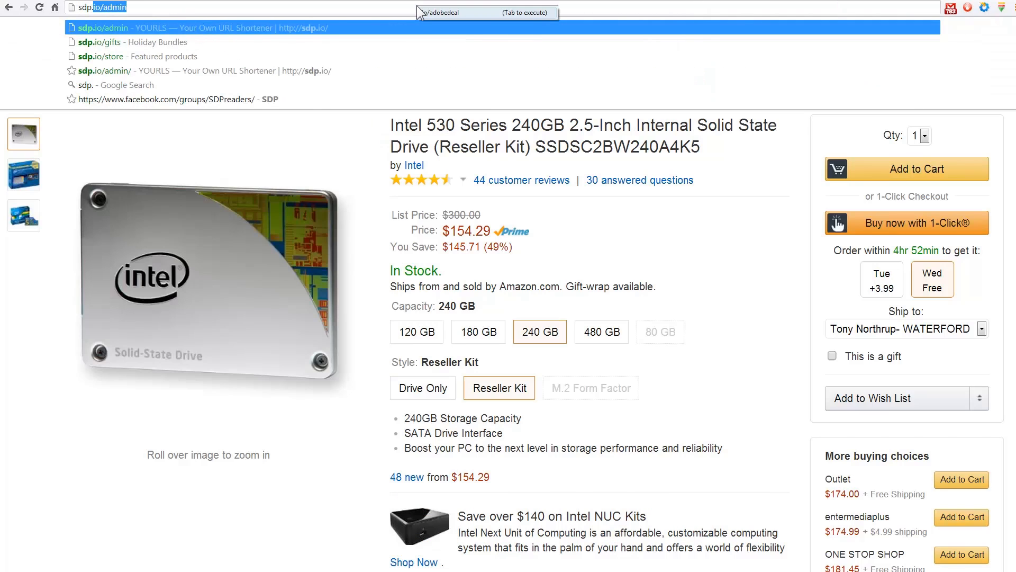
pyautogui.write('/sddeal')
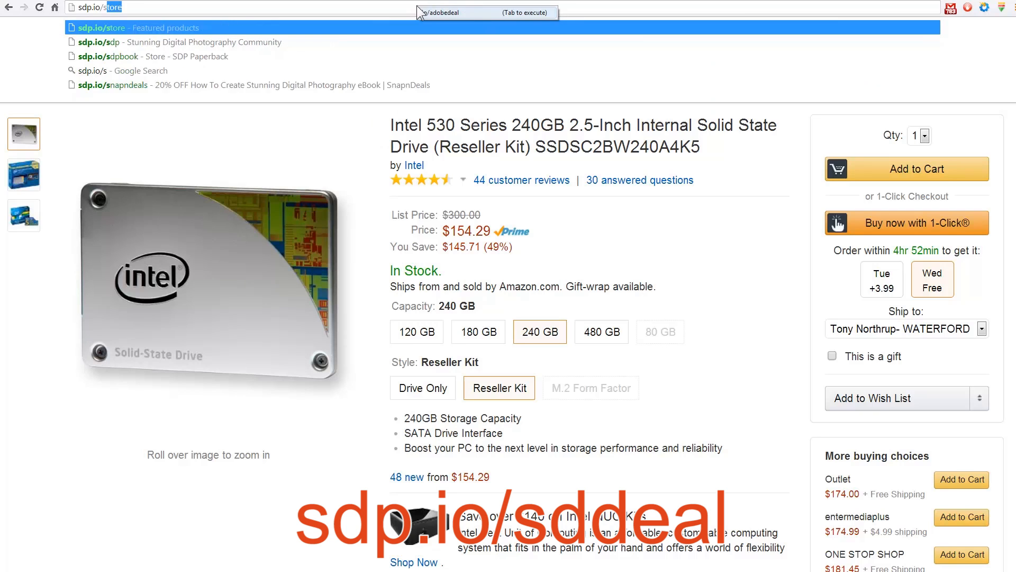
pyautogui.press('Return')
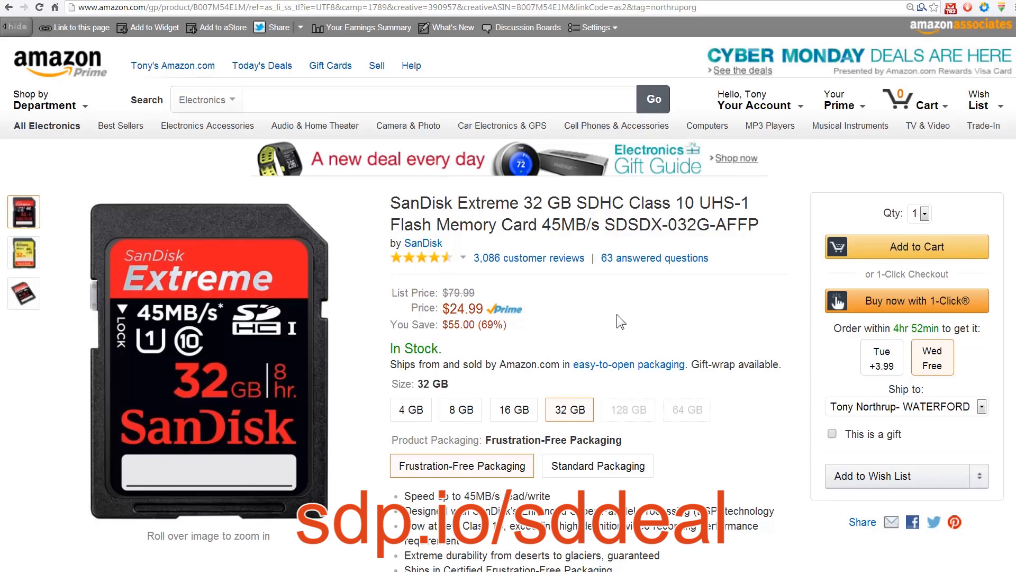
# - Choose the 16 GB size for the SanDisk Extreme memory card
pyautogui.scroll(-2, 617, 314)
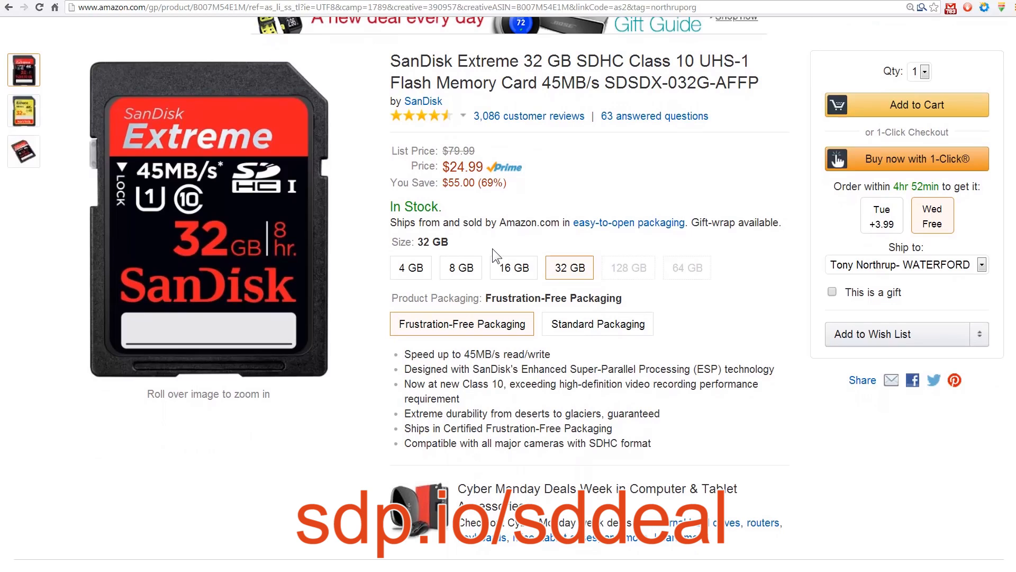
pyautogui.click(502, 271)
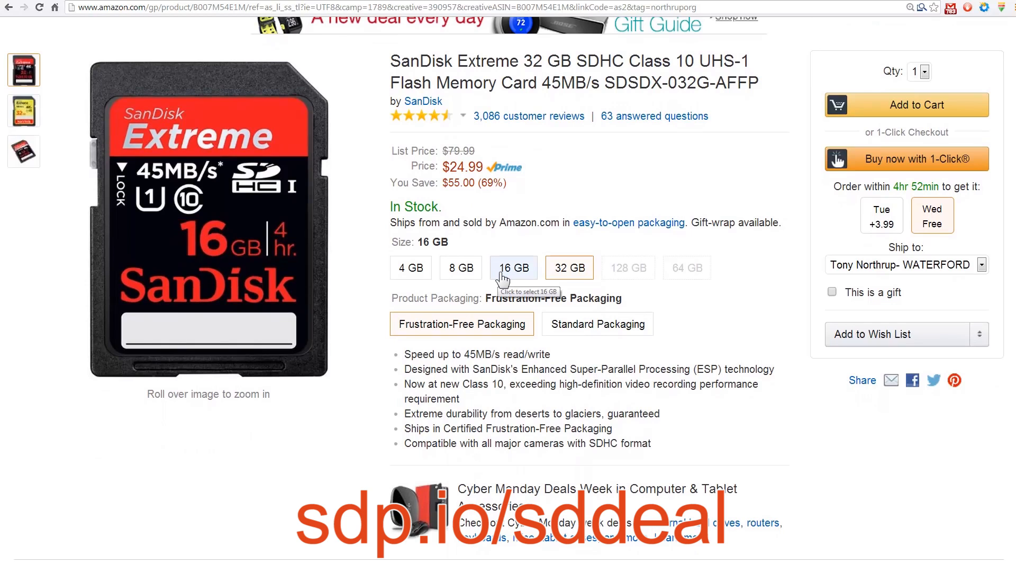
pyautogui.click(502, 271)
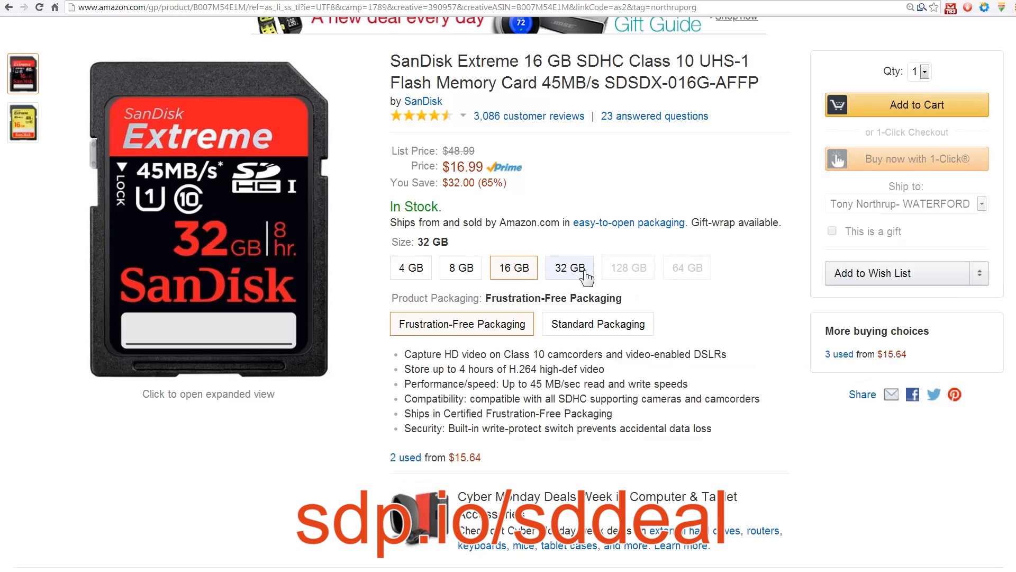
# - Choose the 32 GB size for the SanDisk Extreme memory card
pyautogui.click(566, 267)
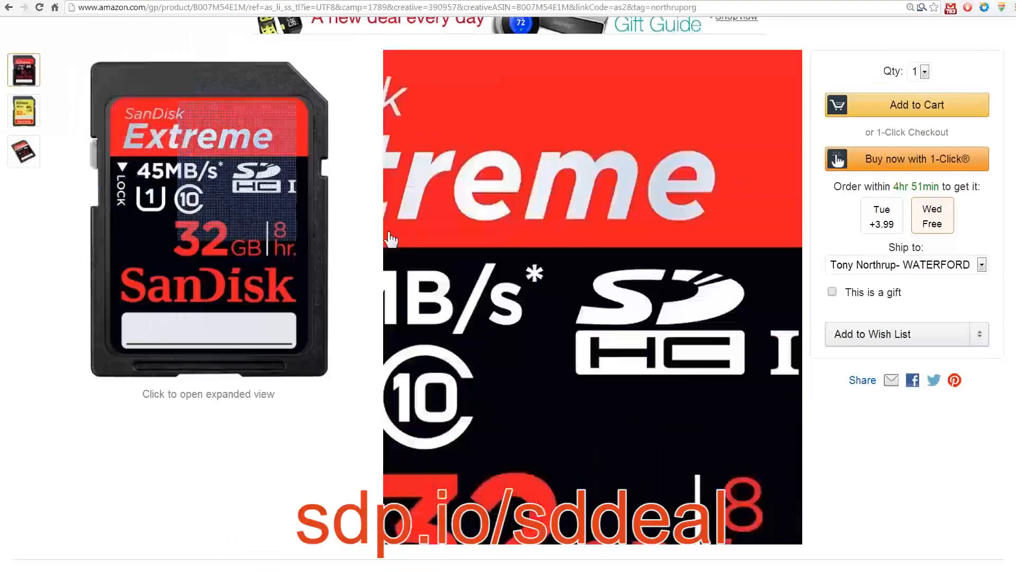
pyautogui.scroll(3, 566, 265)
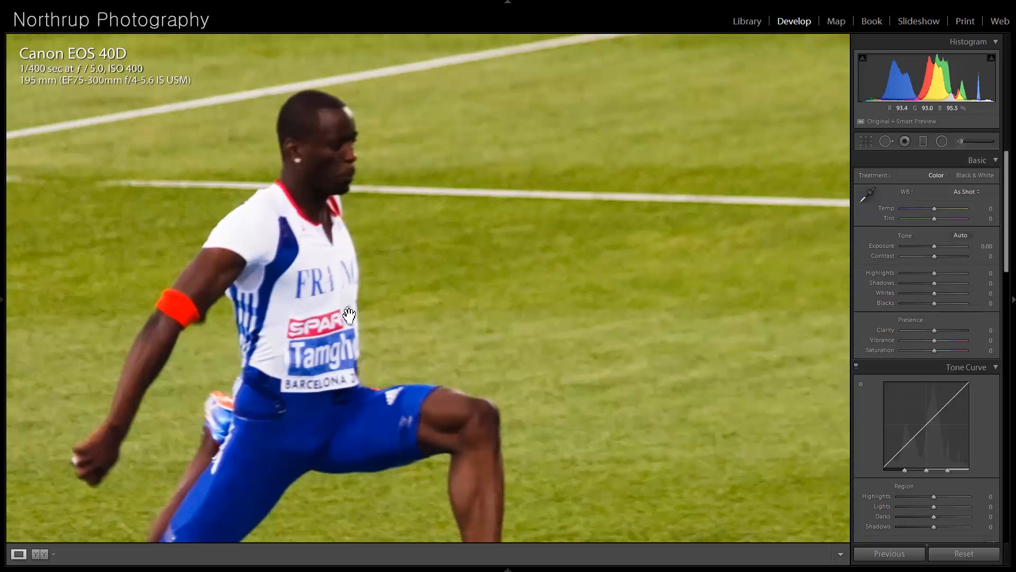
# - Switch to Lightroom and examine the athlete photo up close, from the jumper's head and bib down to his shoes and the track
pyautogui.moveTo(348, 316); pyautogui.dragTo(345, 189)
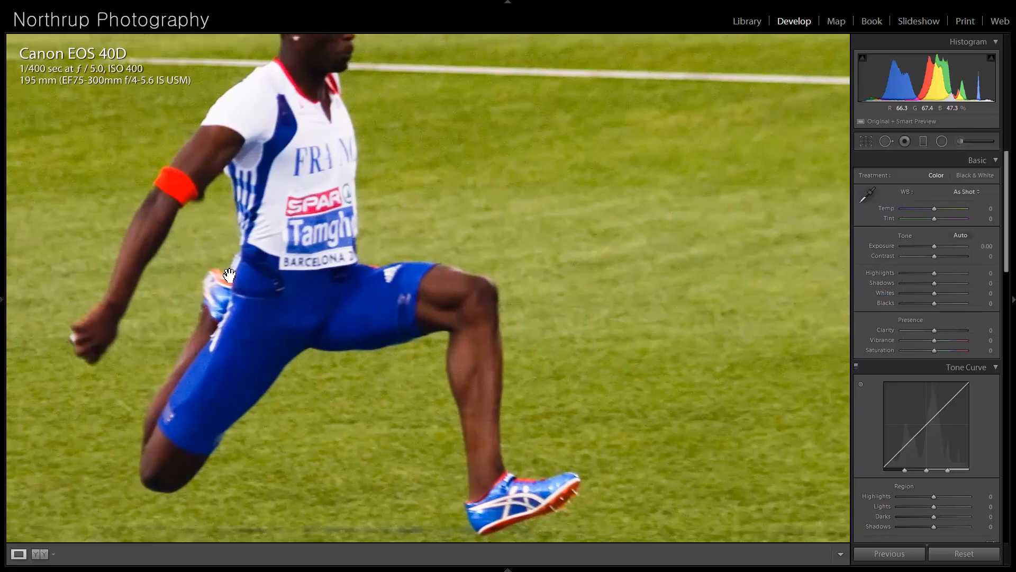
pyautogui.moveTo(229, 274); pyautogui.dragTo(366, 328)
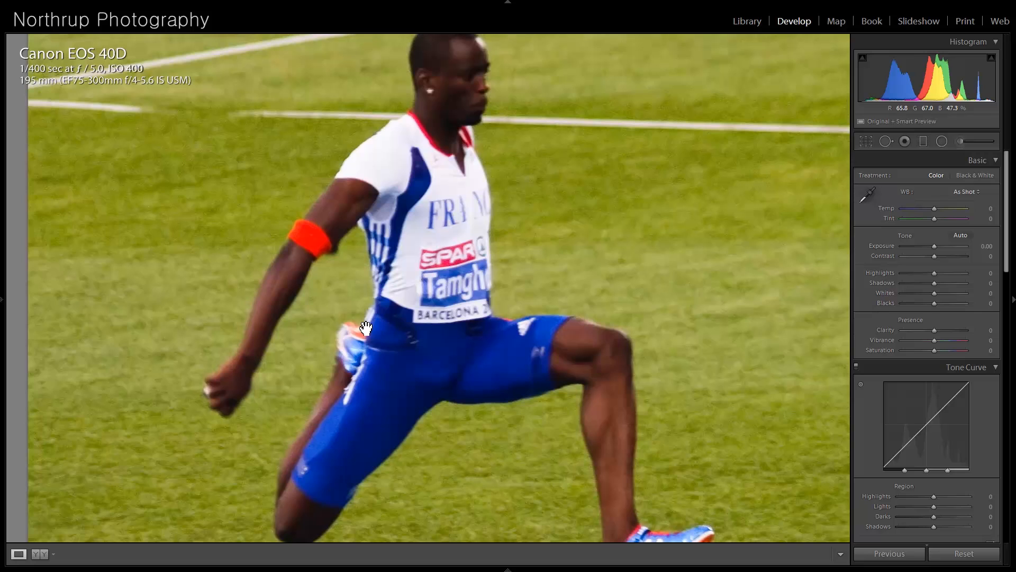
pyautogui.moveTo(366, 328); pyautogui.dragTo(327, 184)
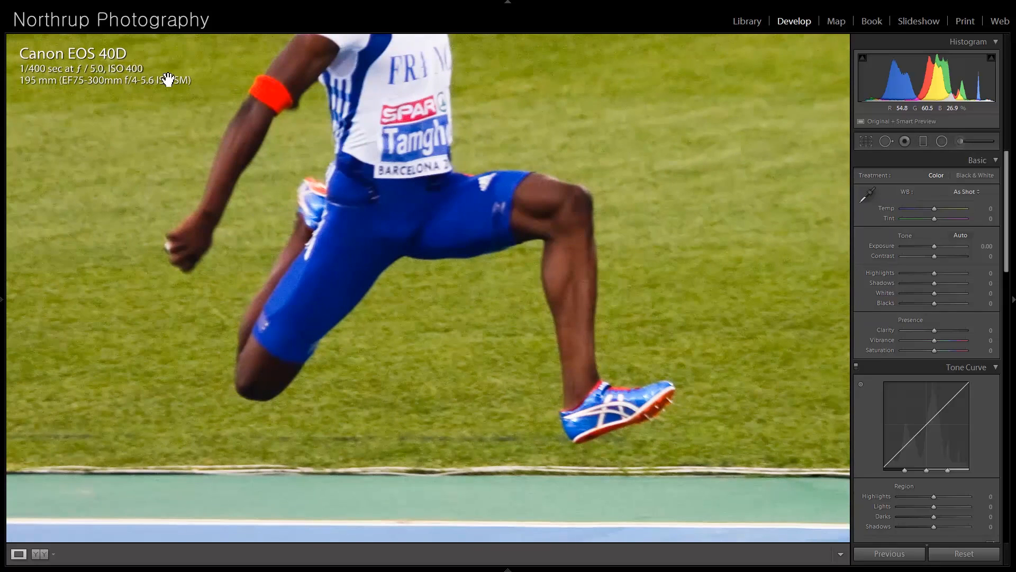
pyautogui.moveTo(217, 289); pyautogui.dragTo(223, 227)
pyautogui.moveTo(267, 164); pyautogui.dragTo(270, 174)
pyautogui.moveTo(285, 103); pyautogui.dragTo(309, 238)
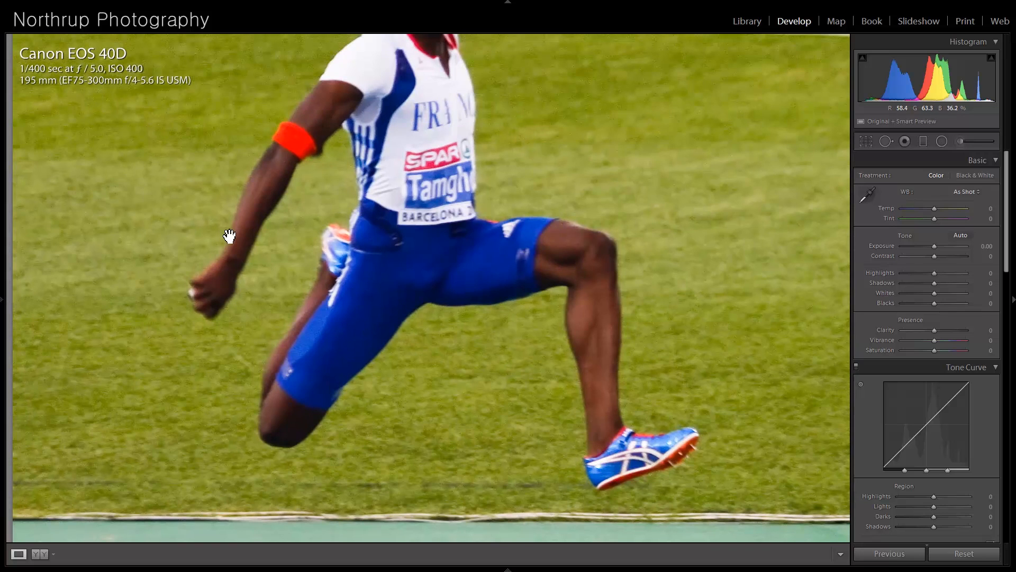
pyautogui.moveTo(265, 227); pyautogui.dragTo(279, 154)
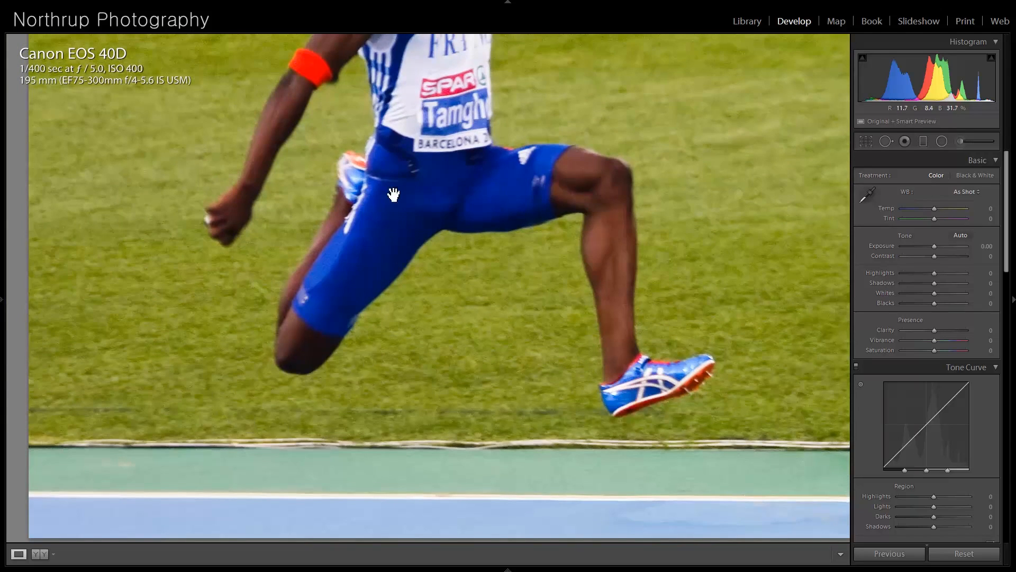
pyautogui.moveTo(400, 132); pyautogui.dragTo(382, 300)
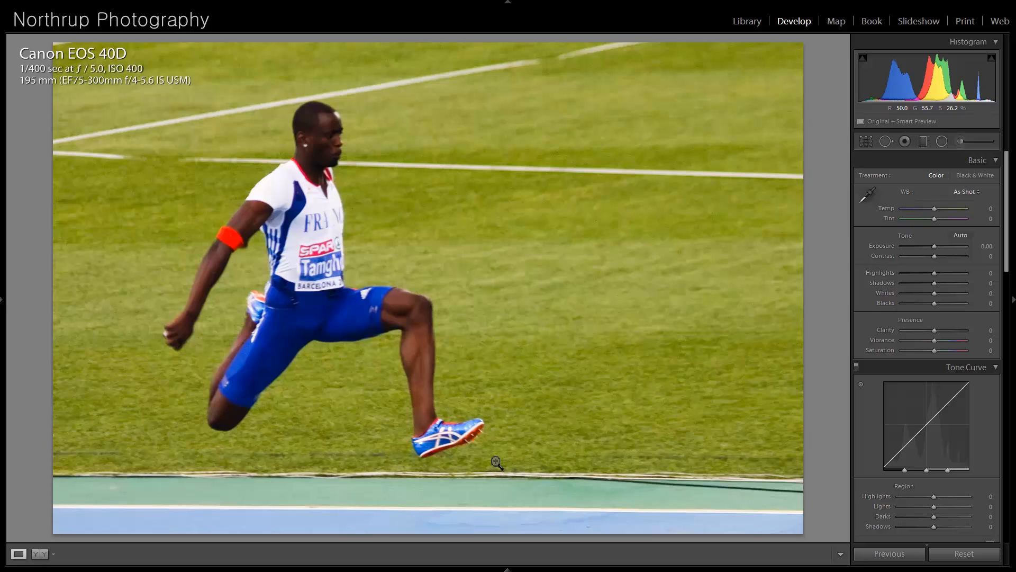
# - Step back and forth between the full athlete photo and the golden winged statue photo to compare them
pyautogui.press('Right')
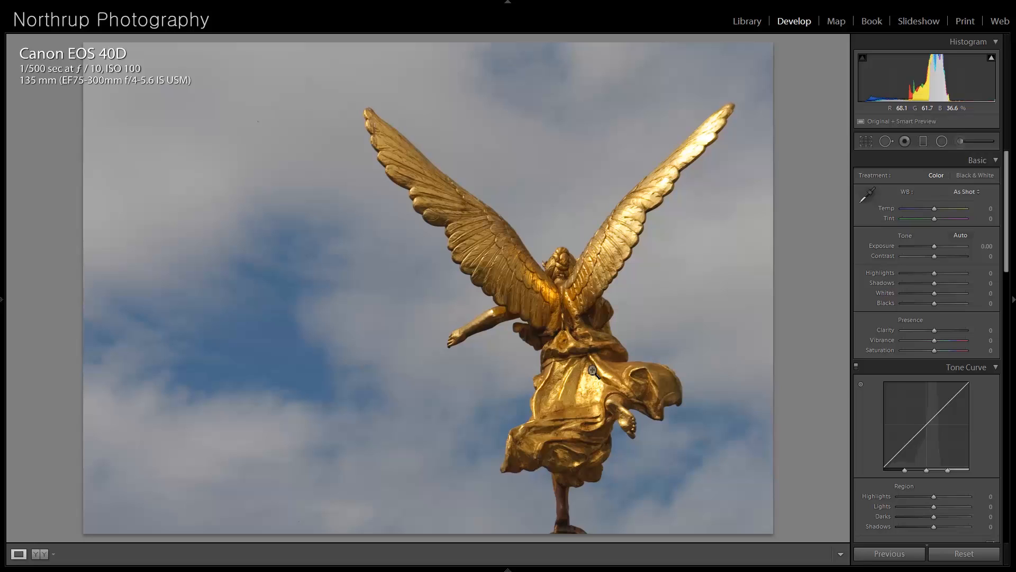
pyautogui.press('Right')
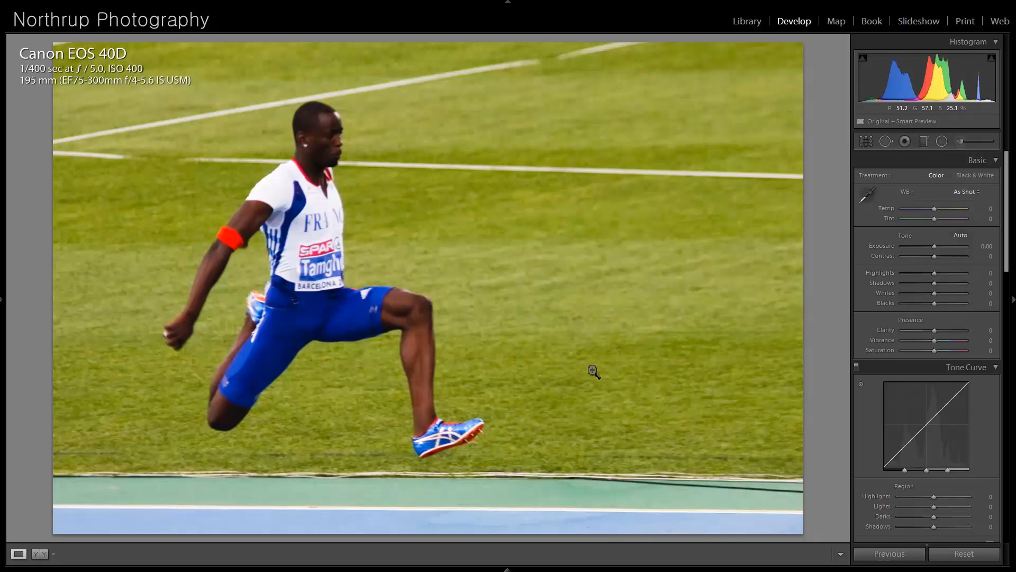
pyautogui.press('Left')
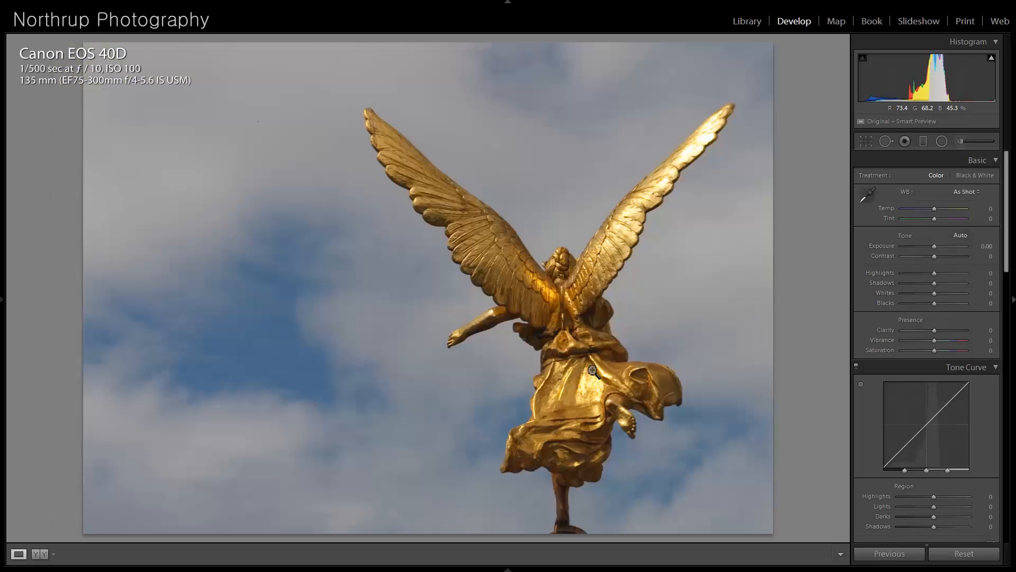
# - Open the selective-color street photo and inspect its globe sculpture close up before returning to the full image
pyautogui.press('Left')
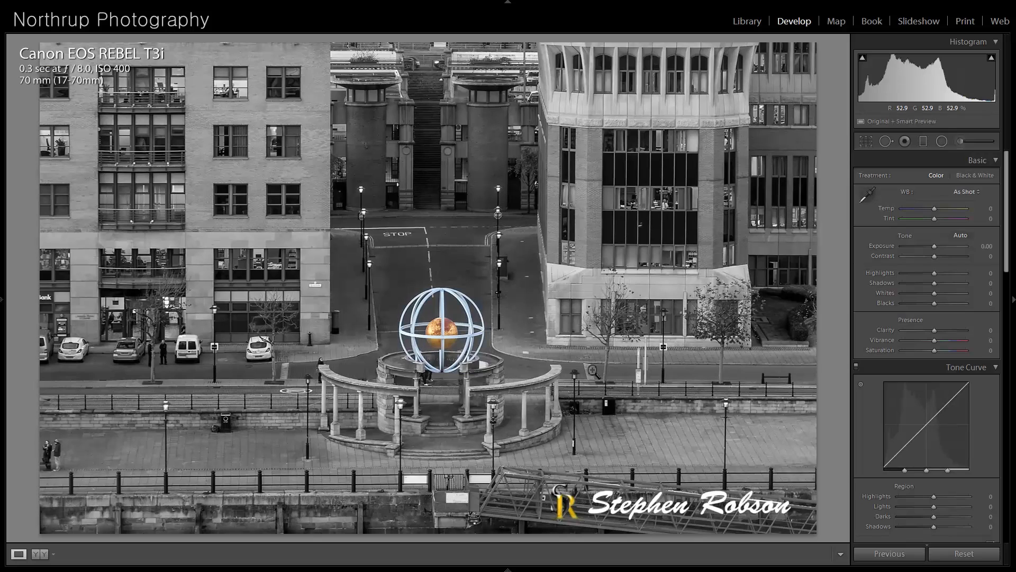
pyautogui.click(442, 336)
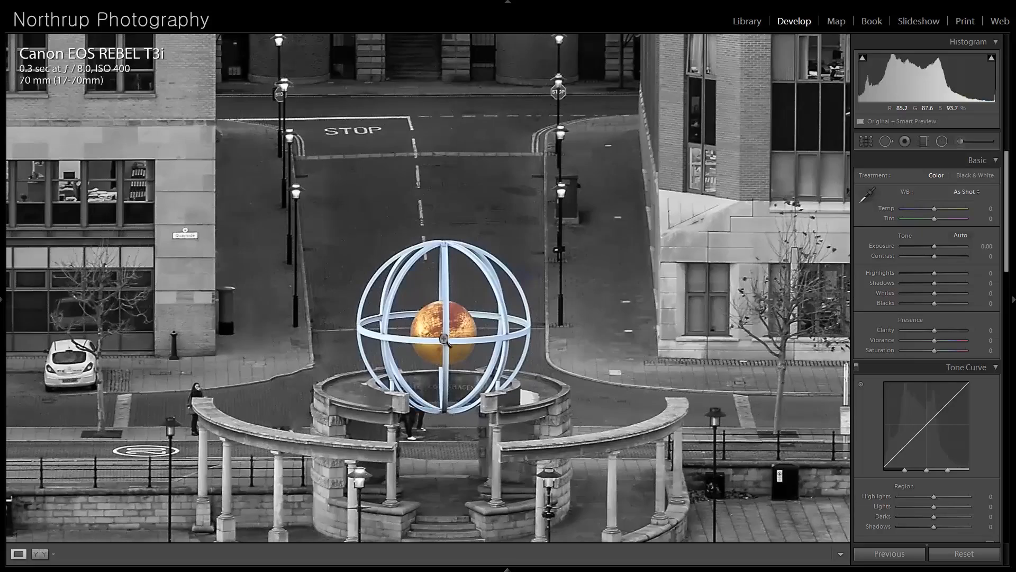
pyautogui.click(445, 340)
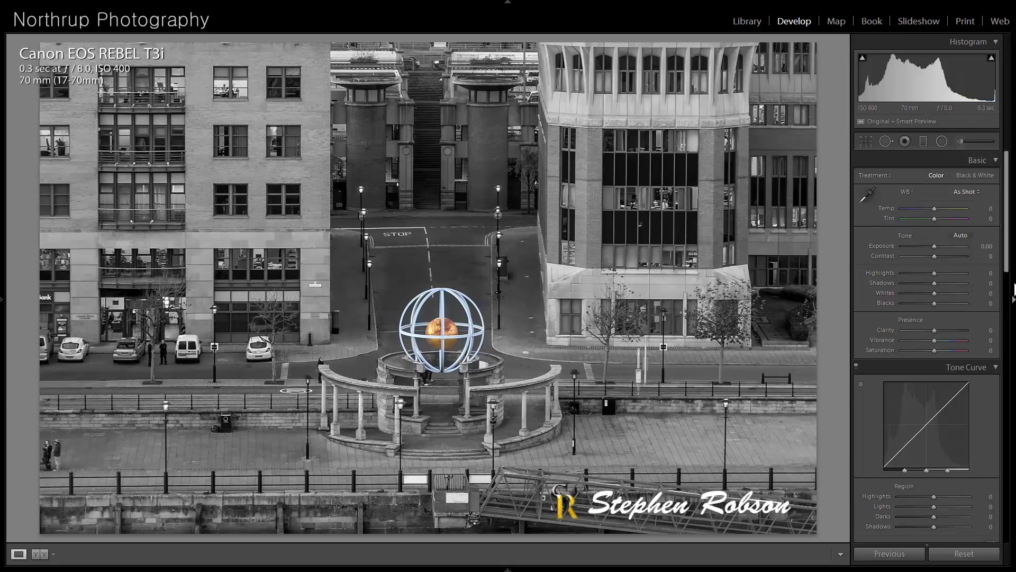
# - Try converting the street photo entirely to black and white with the B & W mix
pyautogui.scroll(-5, 1006, 270)
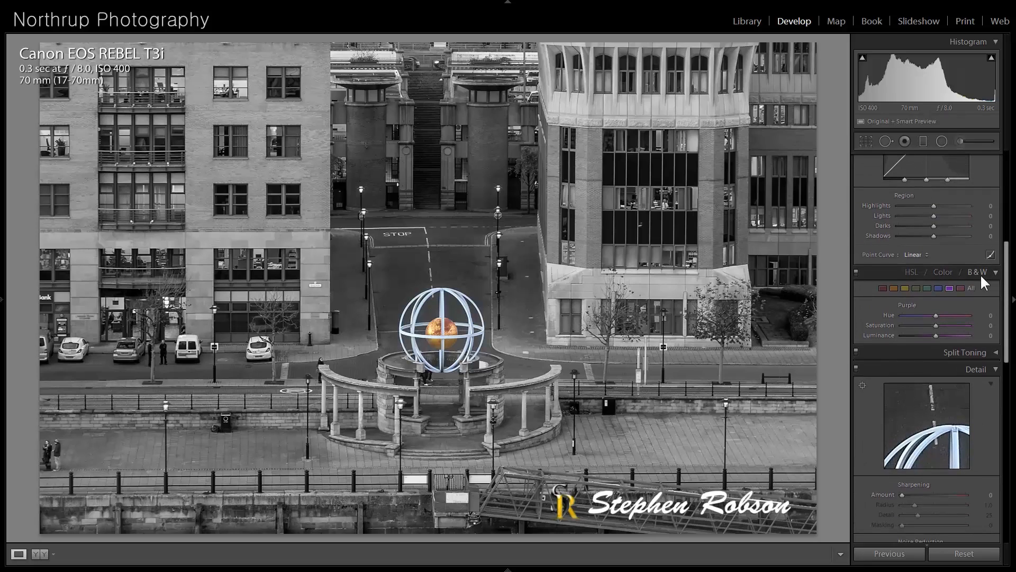
pyautogui.click(980, 274)
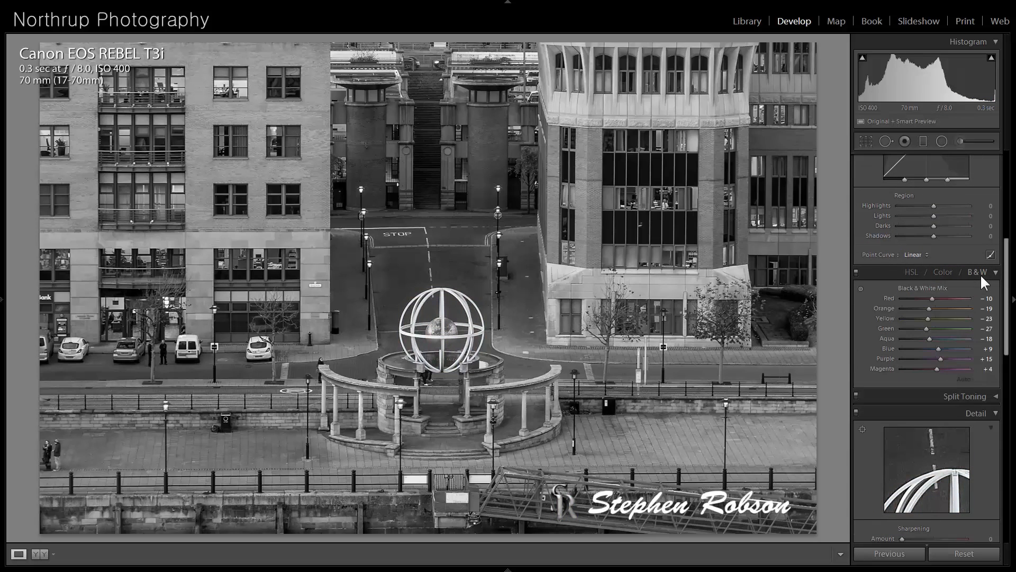
pyautogui.click(980, 272)
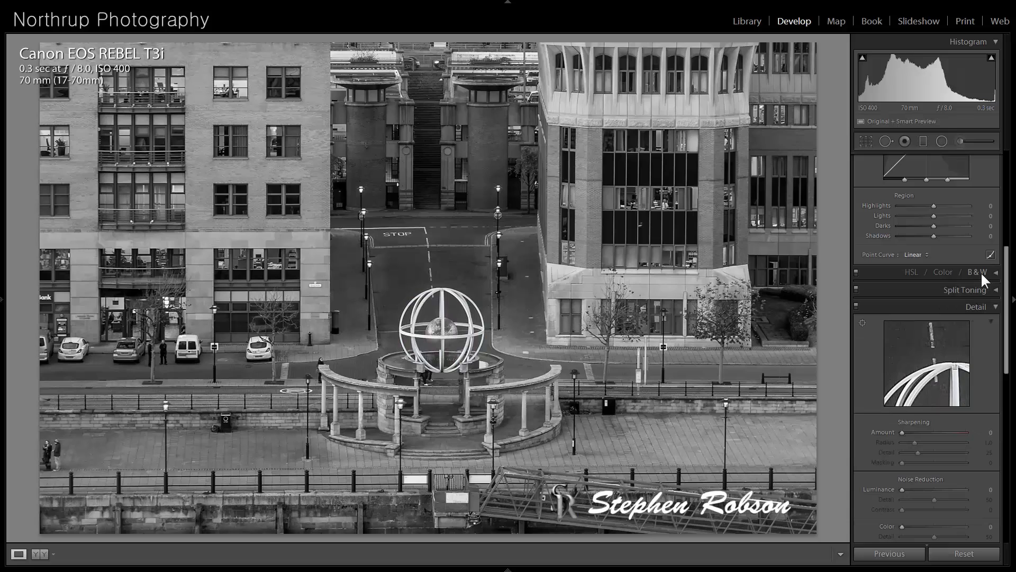
# - Compare the street photo's imported and black-and-white states in its edit history and return to the imported version
pyautogui.moveTo(1, 297)
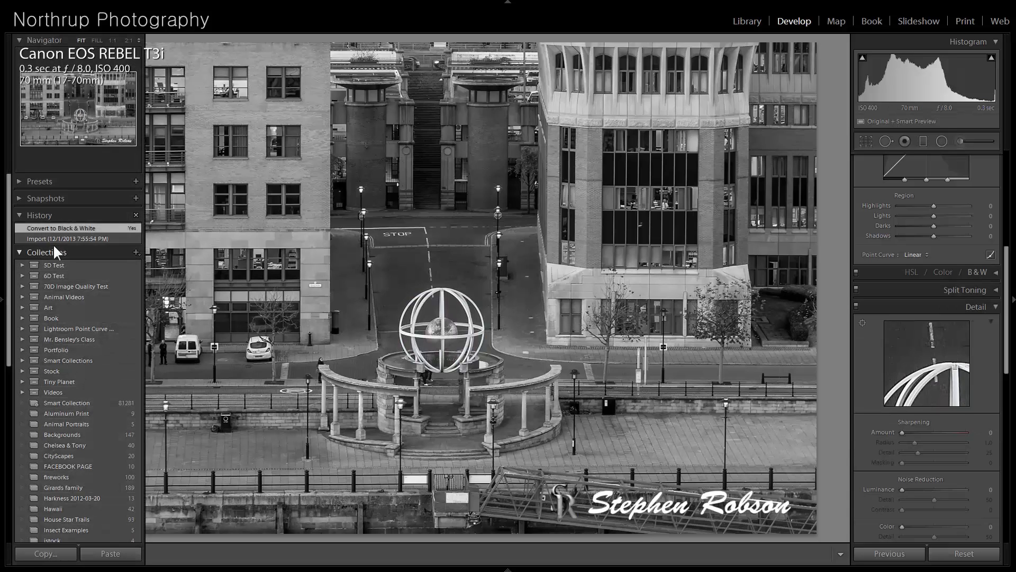
pyautogui.click(56, 238)
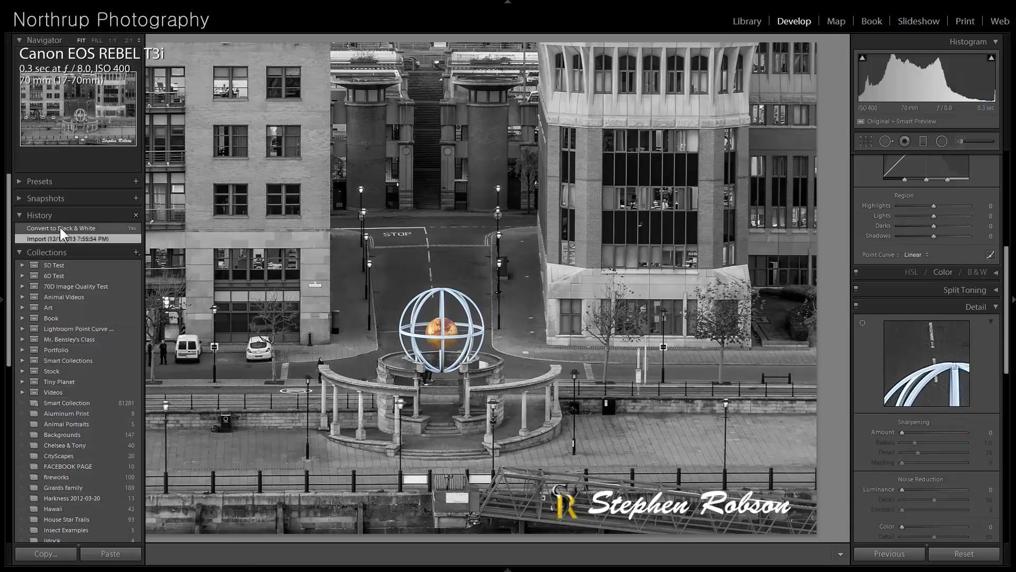
pyautogui.click(60, 228)
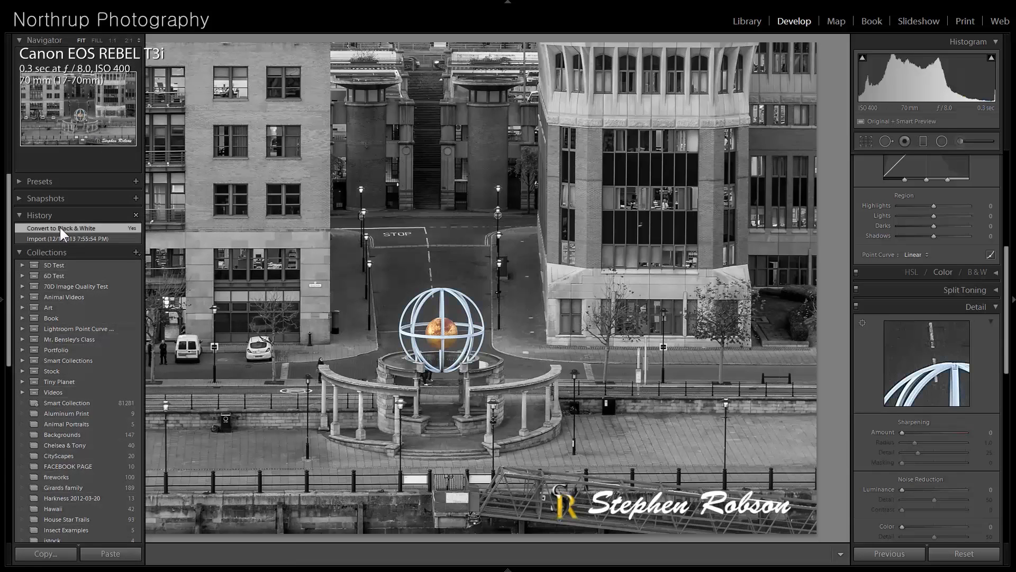
# - Examine the road, the colored globe and the curved colonnade of the street photo at higher magnification
pyautogui.click(476, 200)
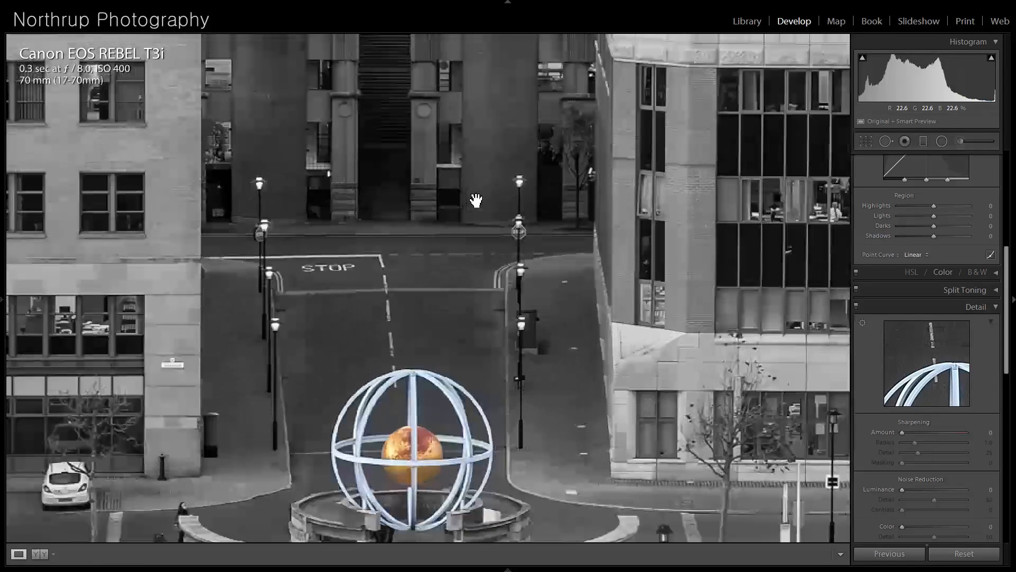
pyautogui.moveTo(499, 390); pyautogui.dragTo(520, 229)
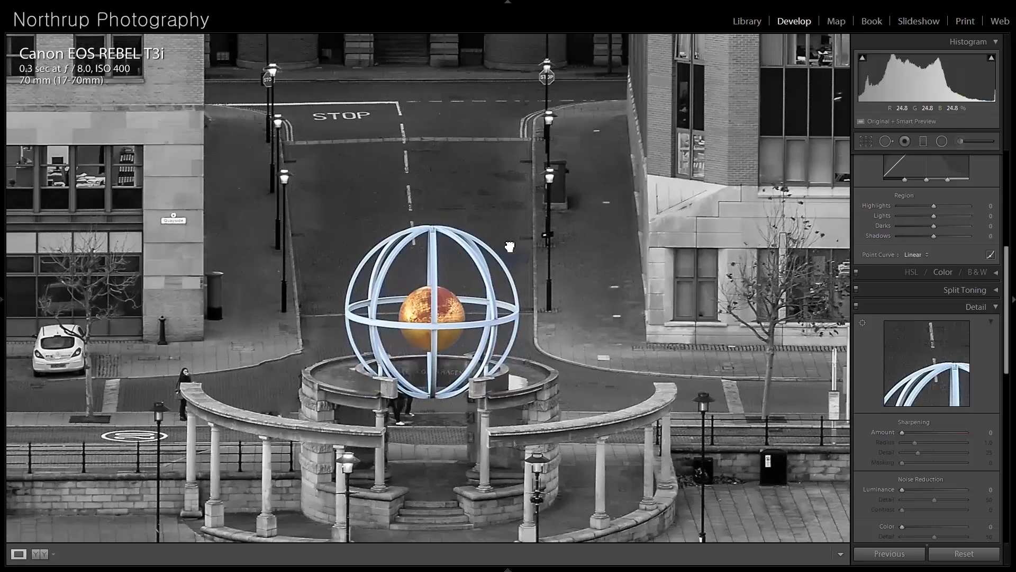
pyautogui.click(510, 246)
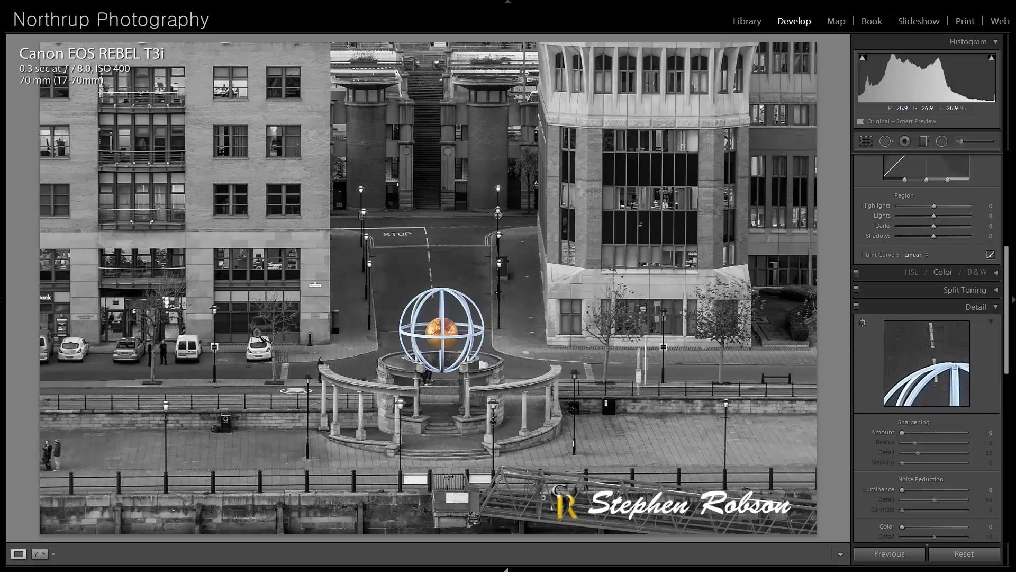
# - Open the pink flower photo and crop in from its upper-right corner, keeping the As Shot aspect ratio
pyautogui.press('Right')
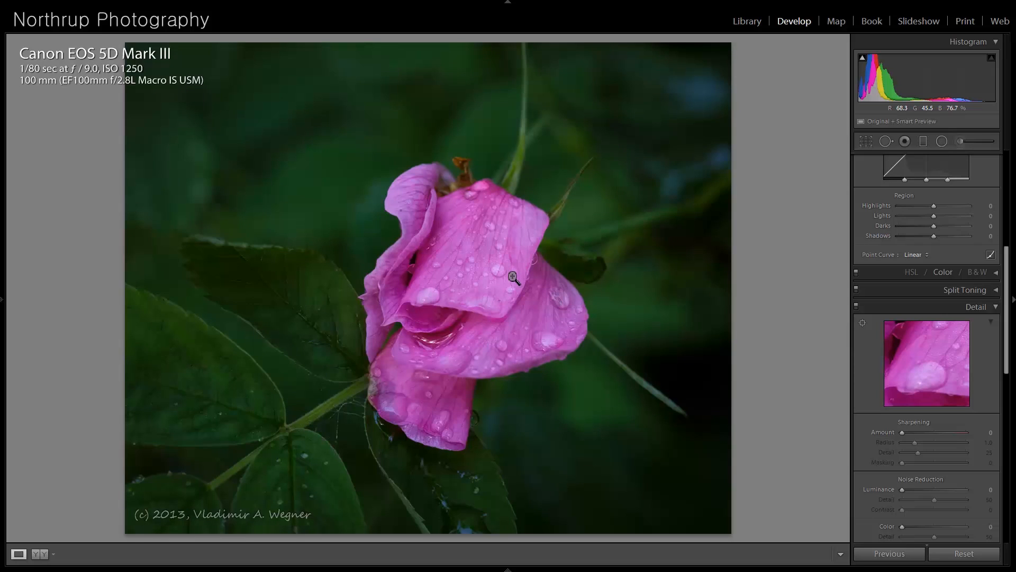
pyautogui.click(864, 141)
pyautogui.moveTo(738, 48); pyautogui.dragTo(676, 74)
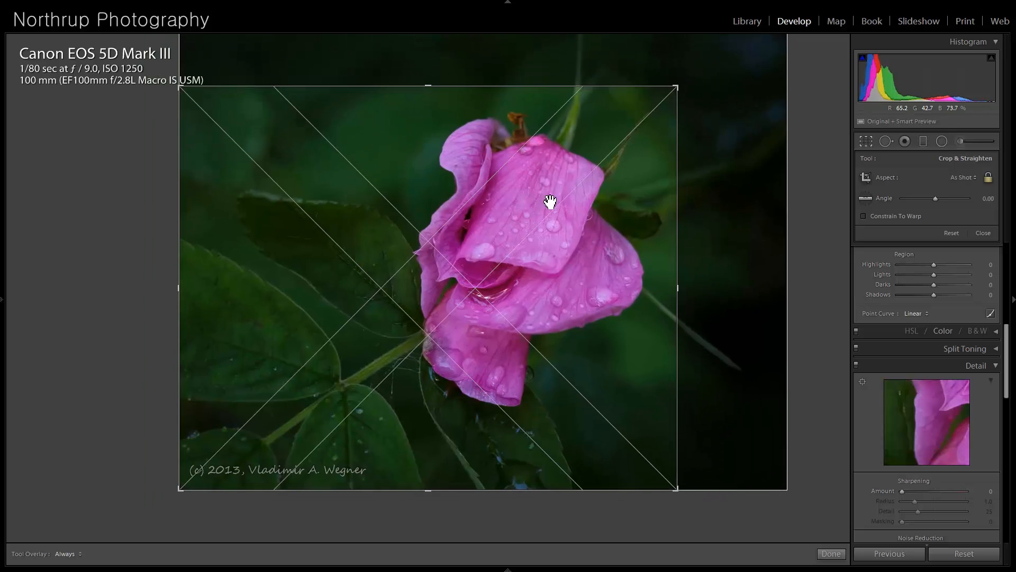
pyautogui.press('Return')
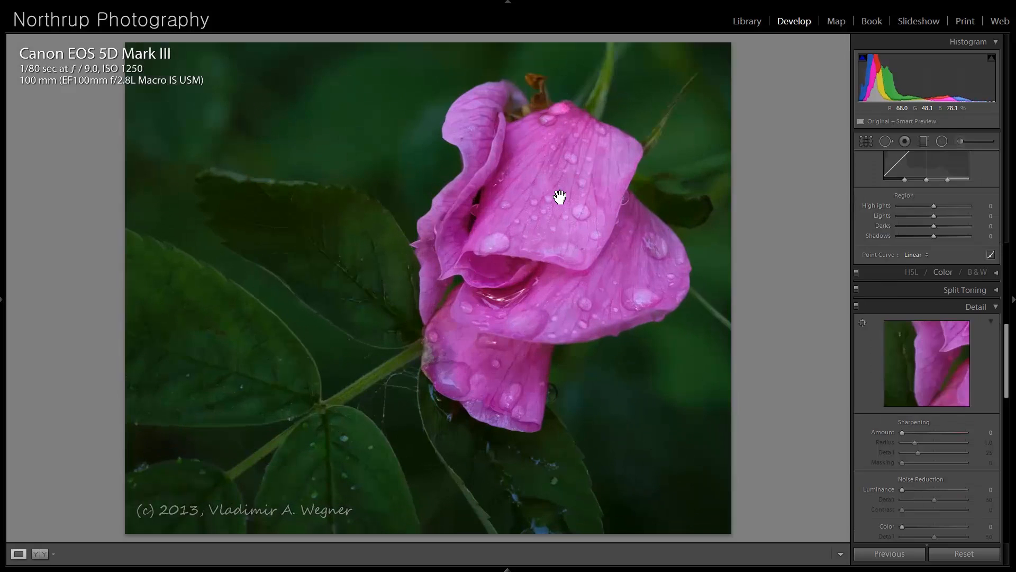
# - Tighten the flower photo's crop slightly at the upper edge and adjust the image's position within the frame
pyautogui.click(869, 141)
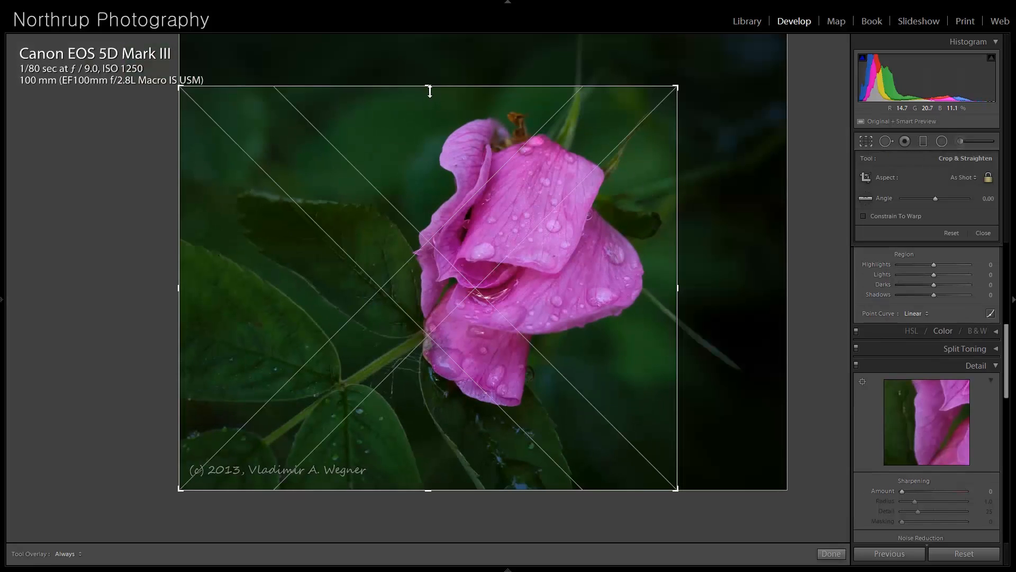
pyautogui.moveTo(430, 91); pyautogui.dragTo(429, 95)
pyautogui.moveTo(523, 196); pyautogui.dragTo(517, 191)
pyautogui.press('Return')
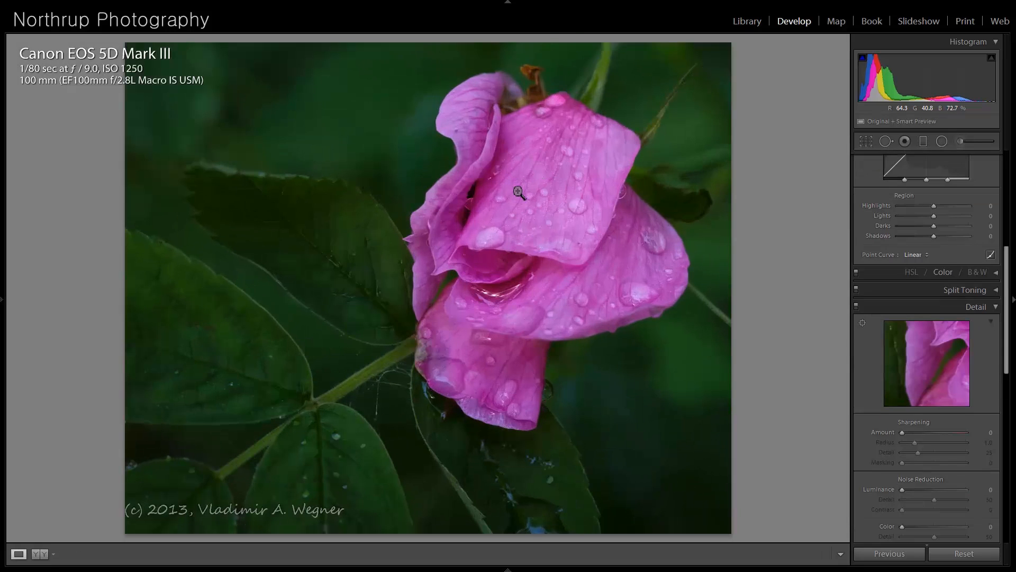
# - Set the green luminance of the flower photo to +6 in the color adjustments
pyautogui.moveTo(1005, 324); pyautogui.dragTo(1004, 288)
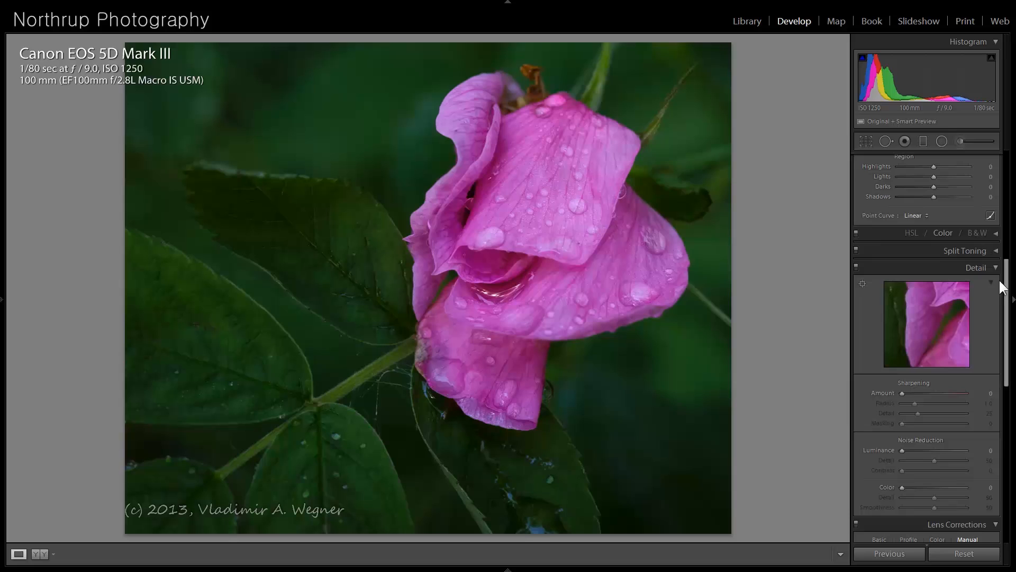
pyautogui.click(989, 237)
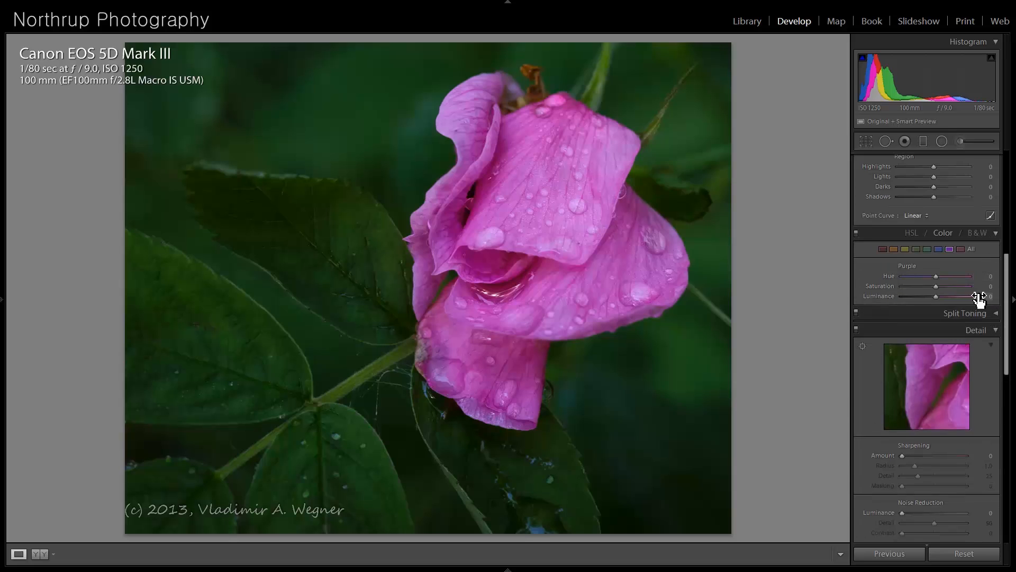
pyautogui.click(916, 249)
pyautogui.moveTo(936, 296)
pyautogui.mouseDown()
pyautogui.moveTo(978, 304)
pyautogui.moveTo(926, 298)
pyautogui.moveTo(950, 297)
pyautogui.moveTo(937, 297)
pyautogui.mouseUp()
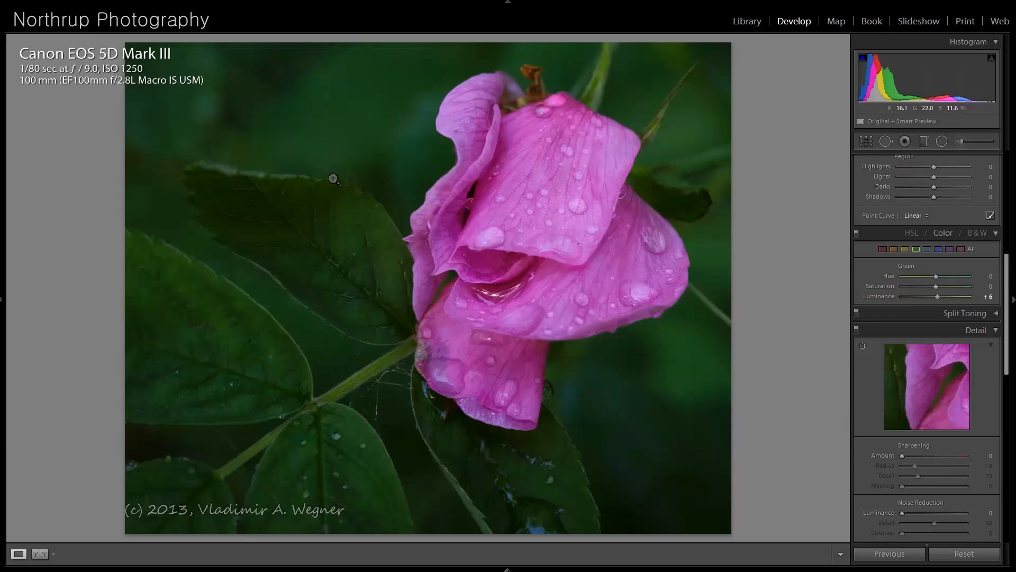
# - Open the blue city skyline photo and crop away most of the water and part of the sky for a wide panorama
pyautogui.press('Right')
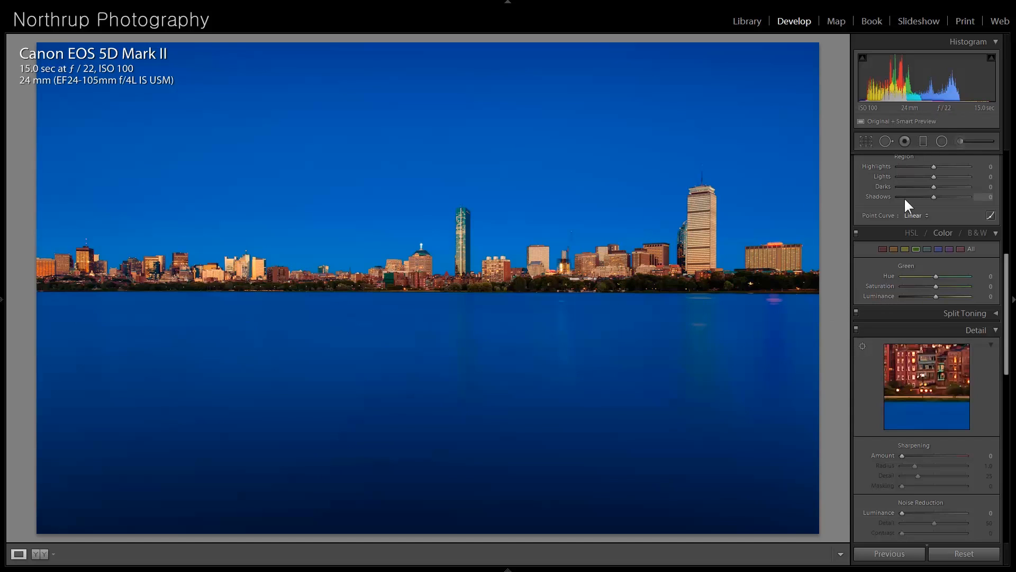
pyautogui.click(868, 141)
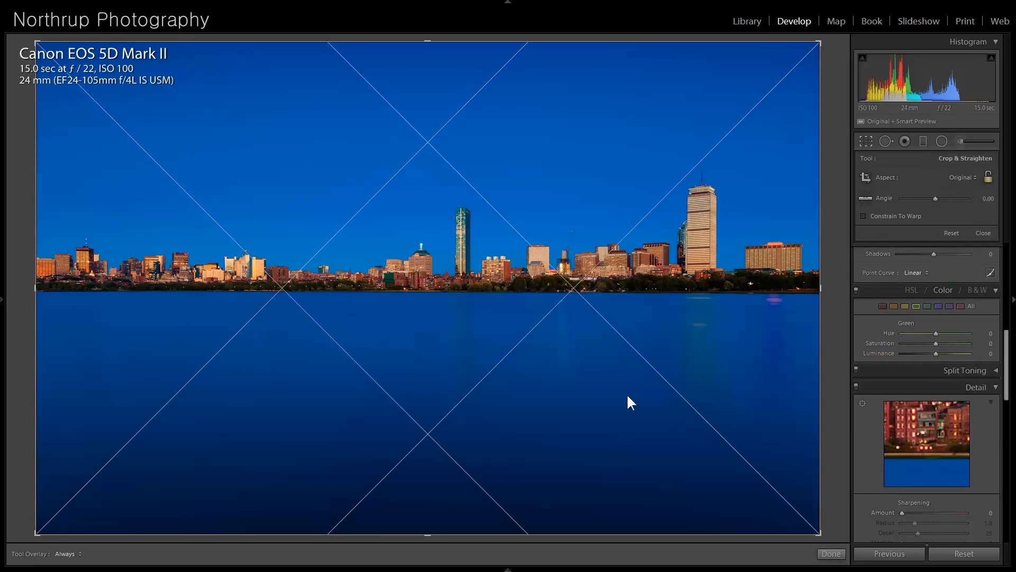
pyautogui.moveTo(426, 533); pyautogui.dragTo(431, 431)
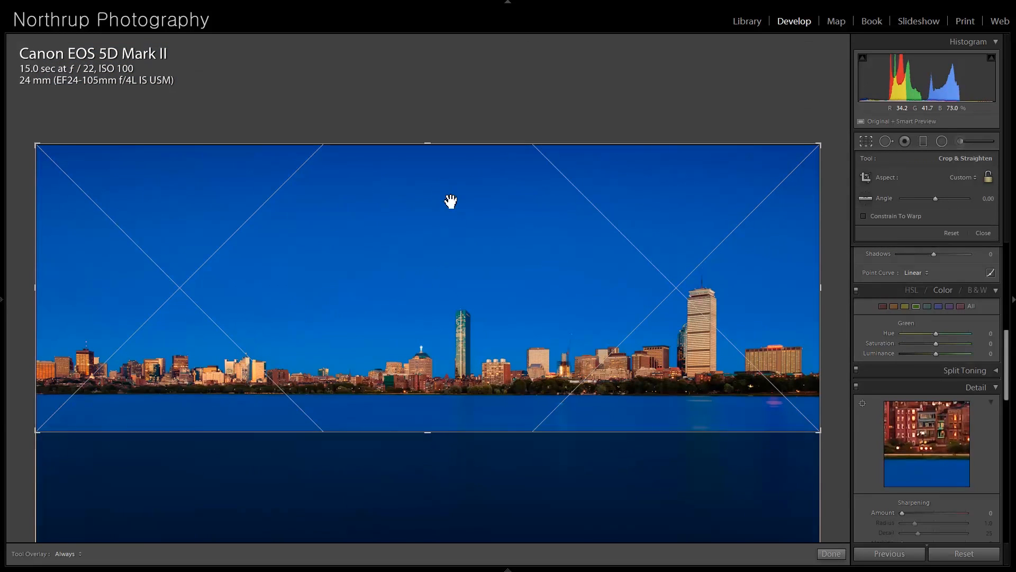
pyautogui.moveTo(430, 142); pyautogui.dragTo(436, 187)
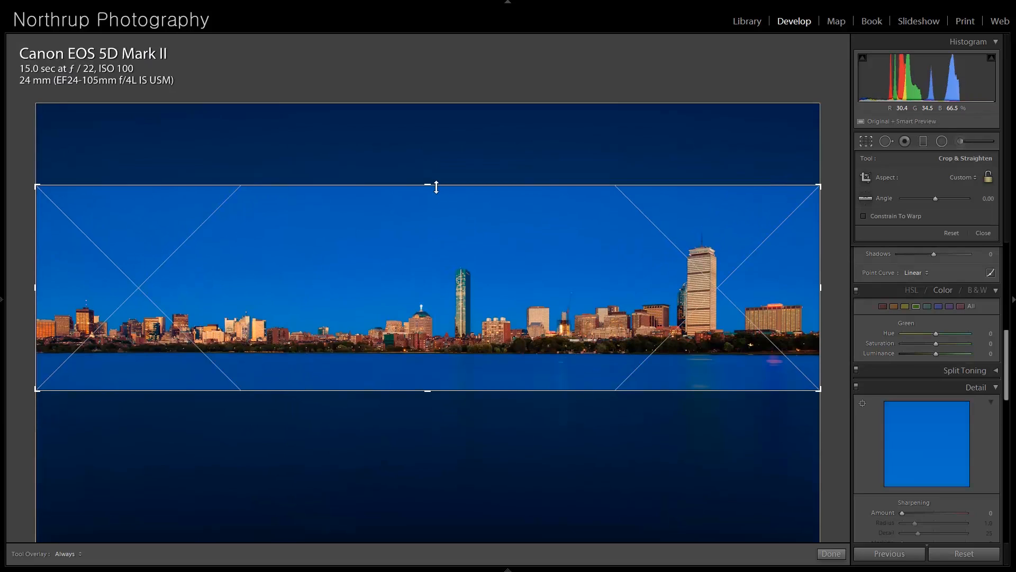
pyautogui.press('Return')
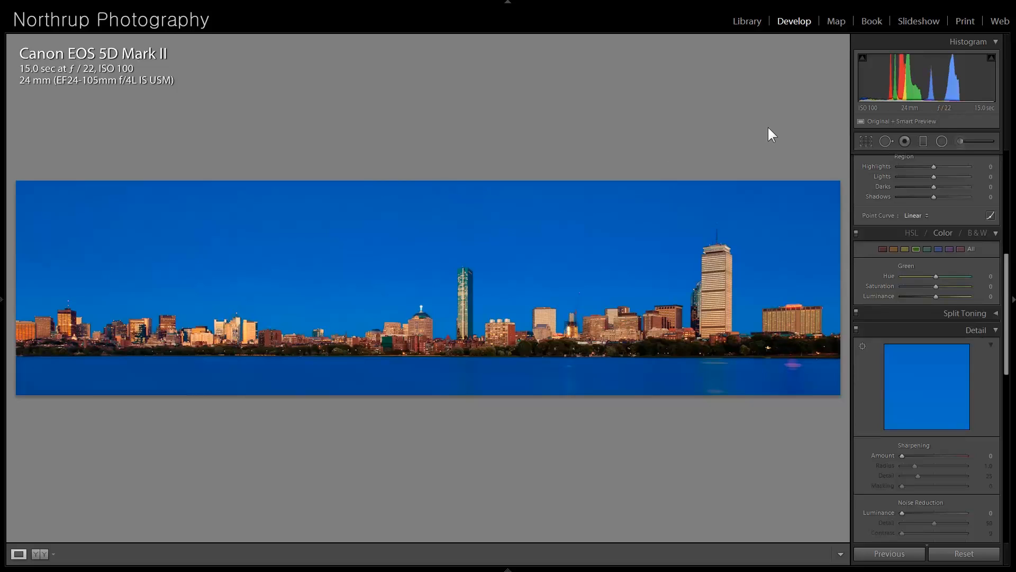
# - Recrop the skyline to the section with the two tall towers, extending the frame up into the sky and slightly down into the water
pyautogui.click(866, 141)
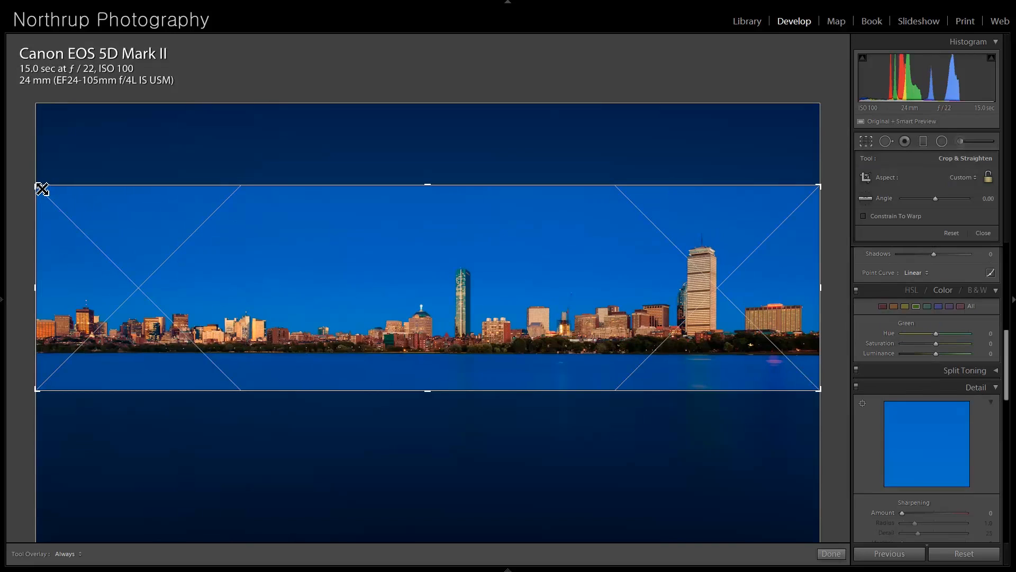
pyautogui.moveTo(61, 193); pyautogui.dragTo(204, 204)
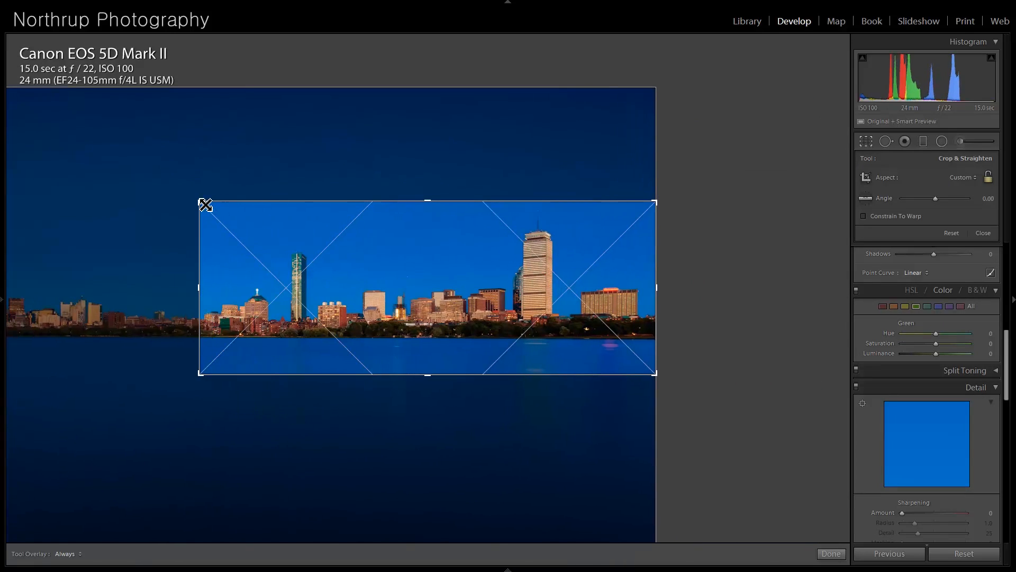
pyautogui.moveTo(429, 199); pyautogui.dragTo(429, 138)
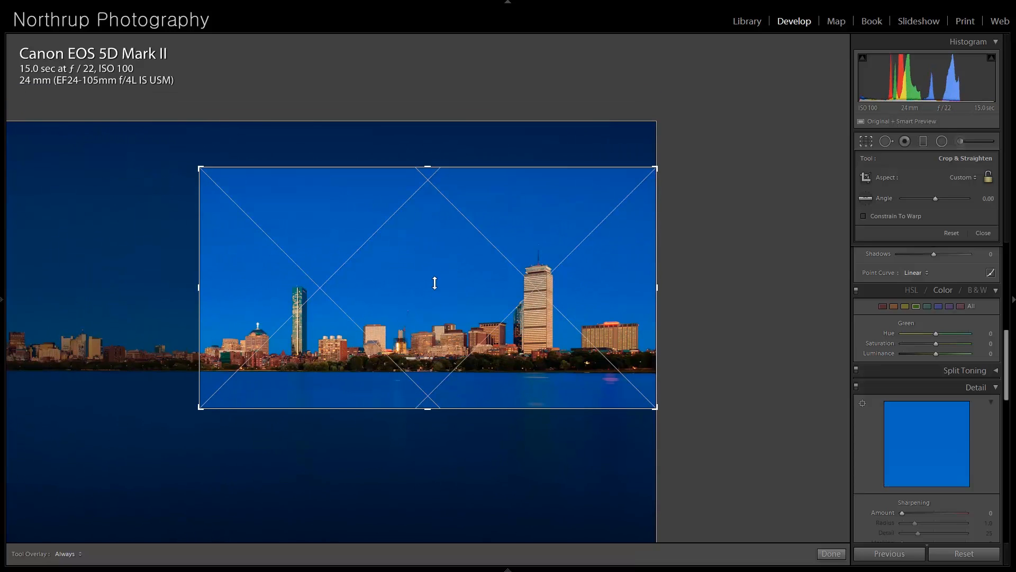
pyautogui.moveTo(428, 408); pyautogui.dragTo(427, 416)
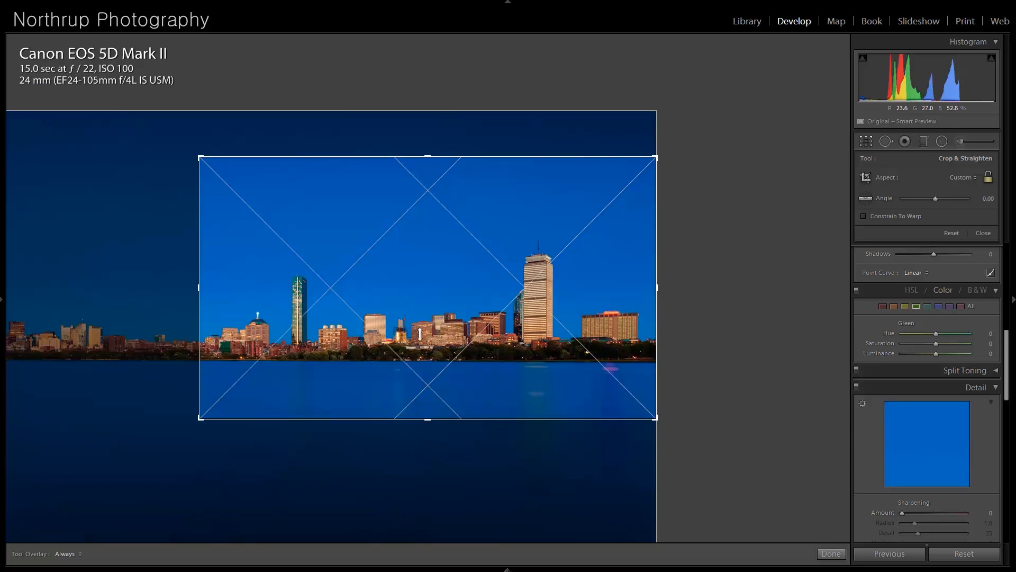
pyautogui.press('Return')
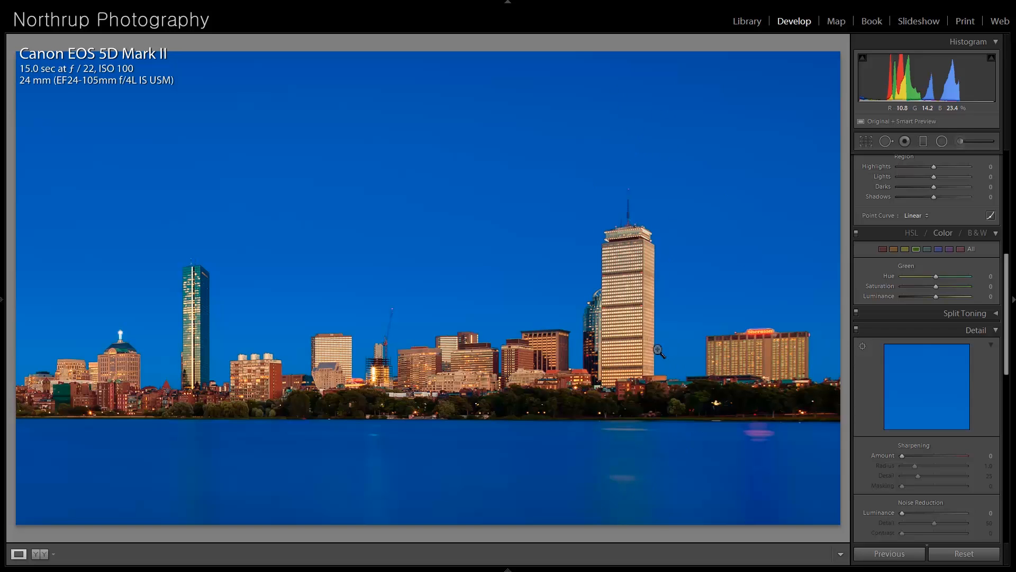
# - Check the skyline photo's sky at higher magnification and restore the photo to its uncropped state
pyautogui.click(370, 217)
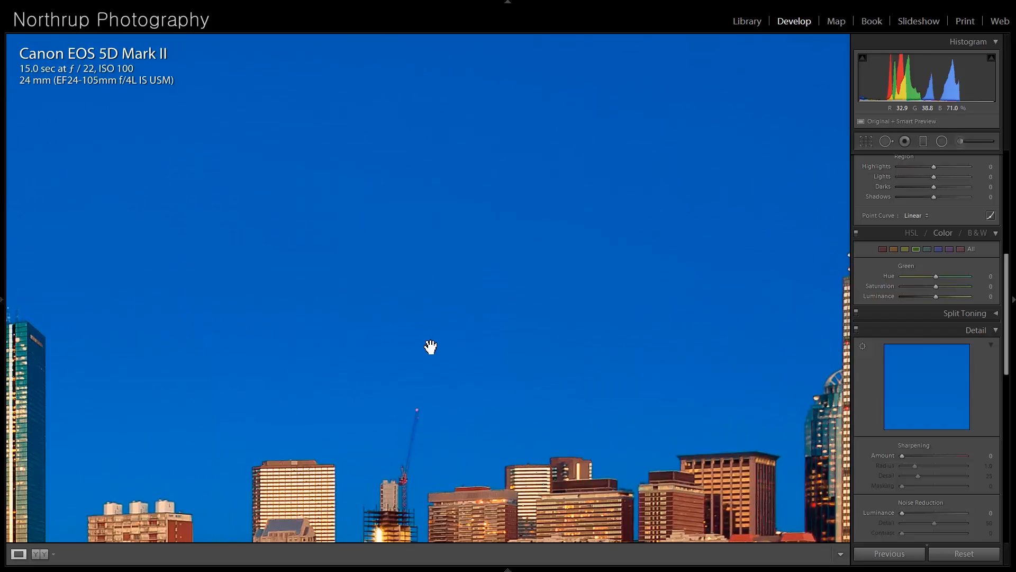
pyautogui.click(451, 342)
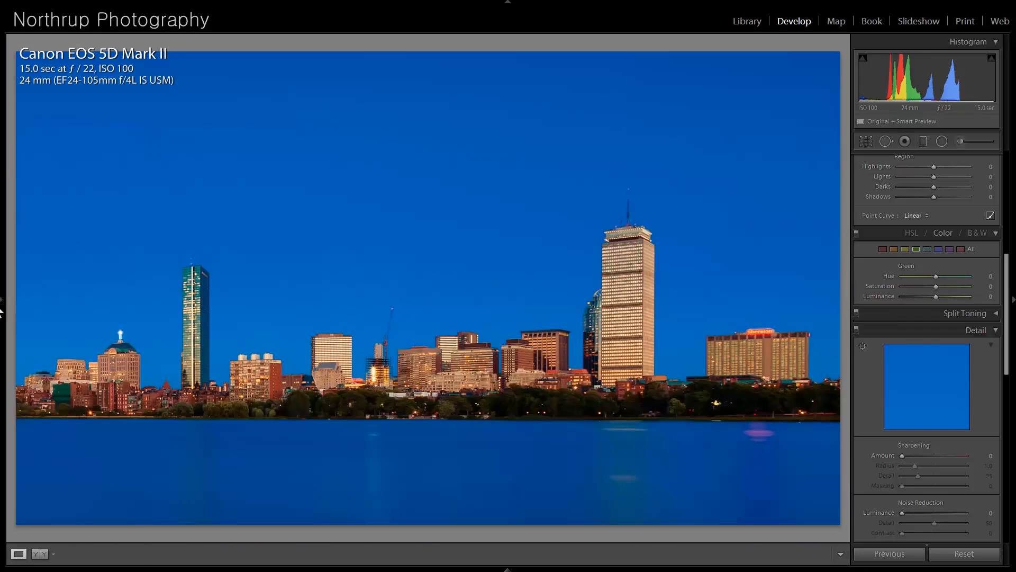
pyautogui.moveTo(1, 312)
pyautogui.click(53, 278)
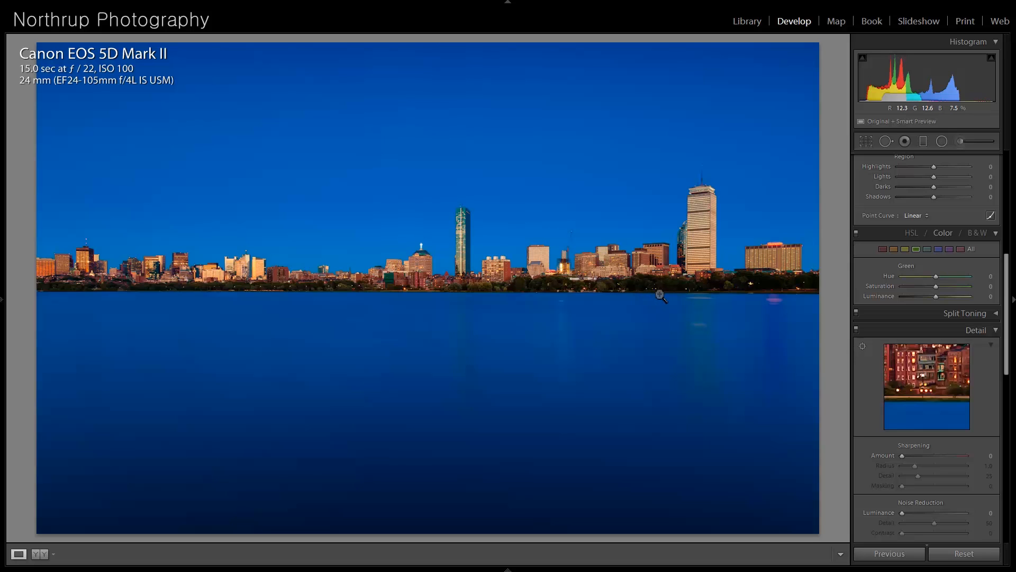
# - Examine the skyline's buildings, shoreline trees and light reflections in the water at higher magnification
pyautogui.click(755, 240)
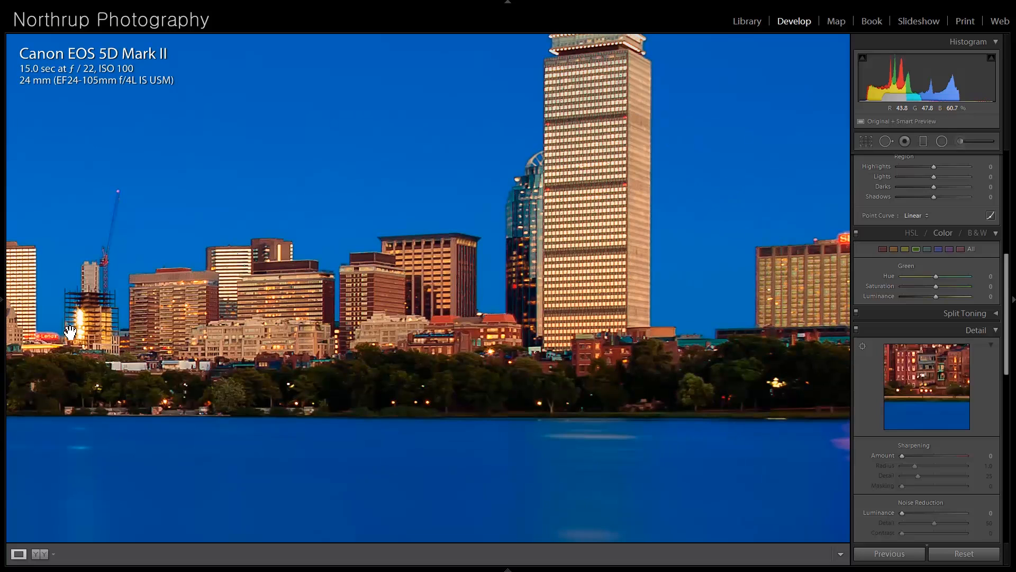
pyautogui.moveTo(99, 322); pyautogui.dragTo(144, 318)
pyautogui.click(144, 317)
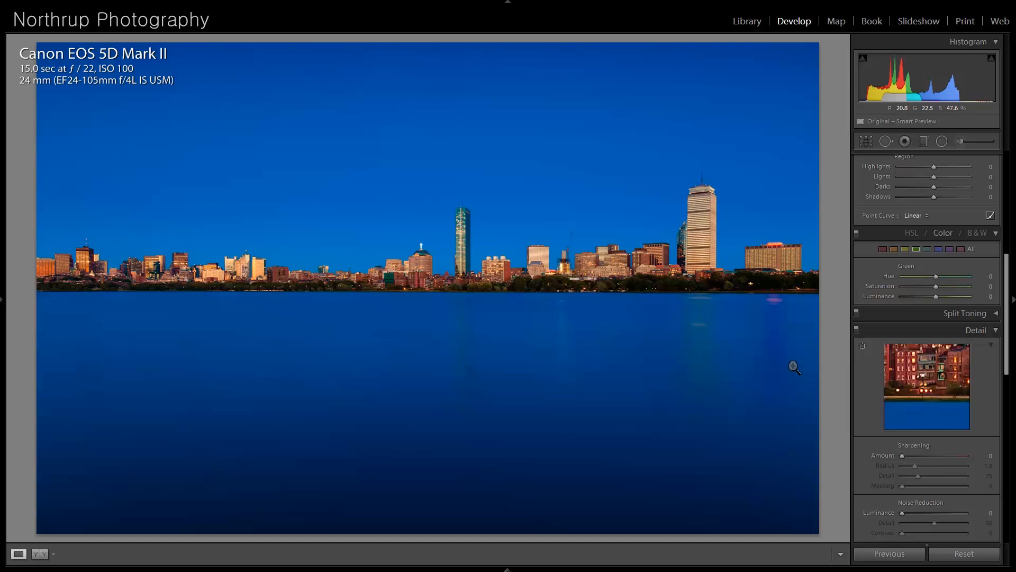
pyautogui.click(746, 340)
pyautogui.moveTo(704, 263); pyautogui.dragTo(473, 330)
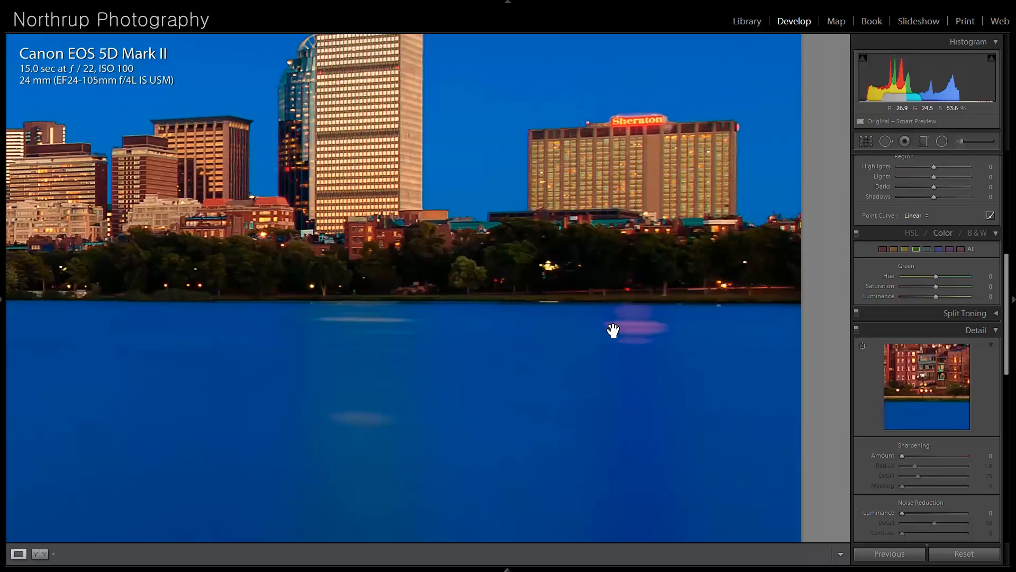
pyautogui.click(382, 376)
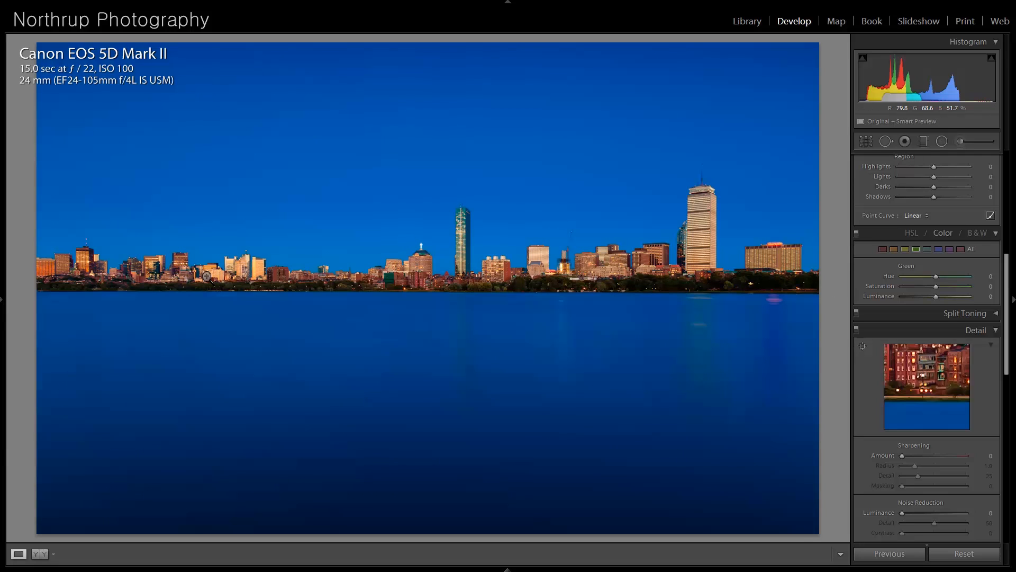
# - Go past the black-and-white couple portrait to the barn landscape photo and set its exposure to +1.20
pyautogui.press('Right')
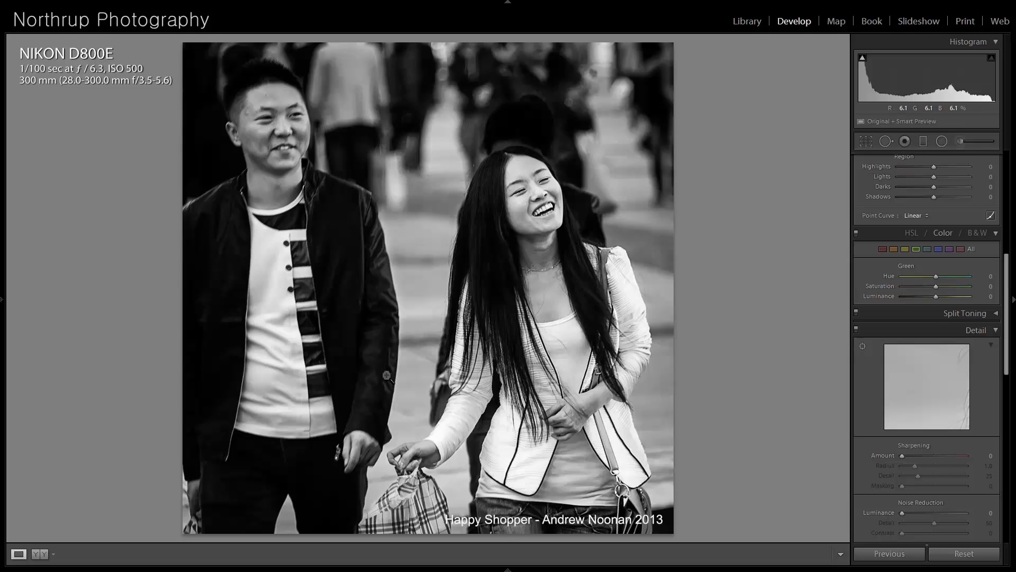
pyautogui.press('Right')
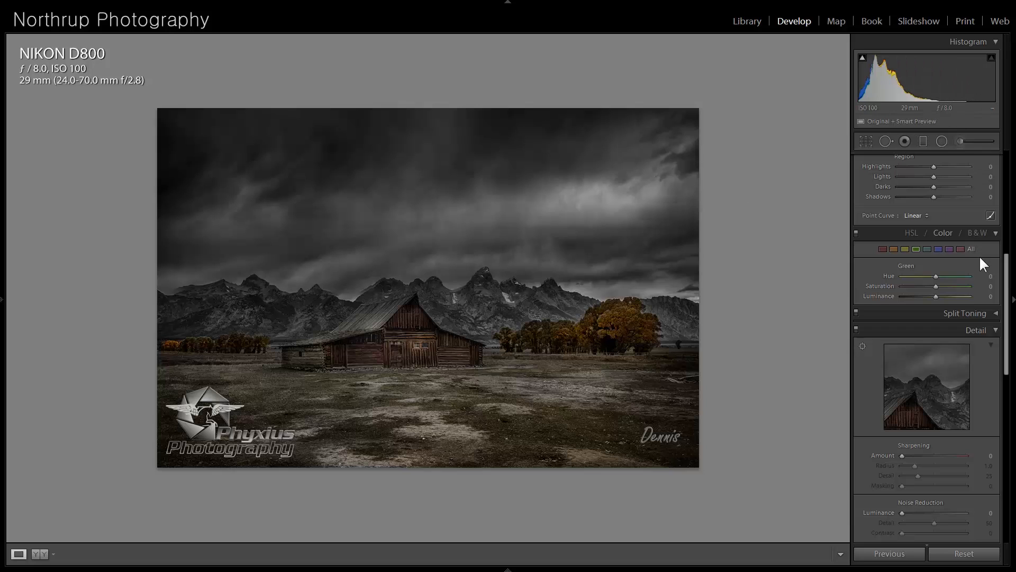
pyautogui.scroll(6, 993, 288)
pyautogui.moveTo(935, 245); pyautogui.dragTo(942, 247)
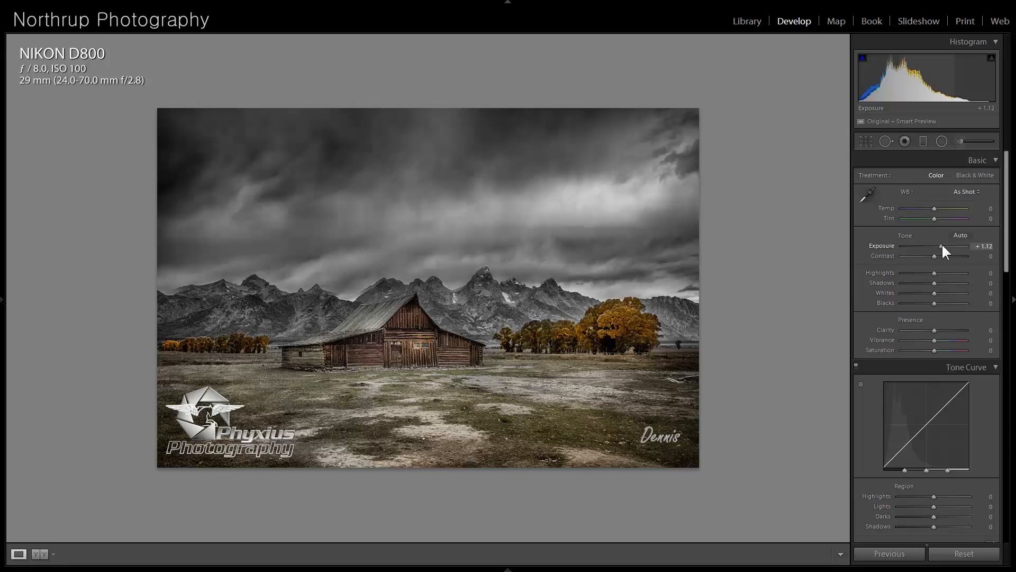
pyautogui.moveTo(942, 247); pyautogui.dragTo(943, 247)
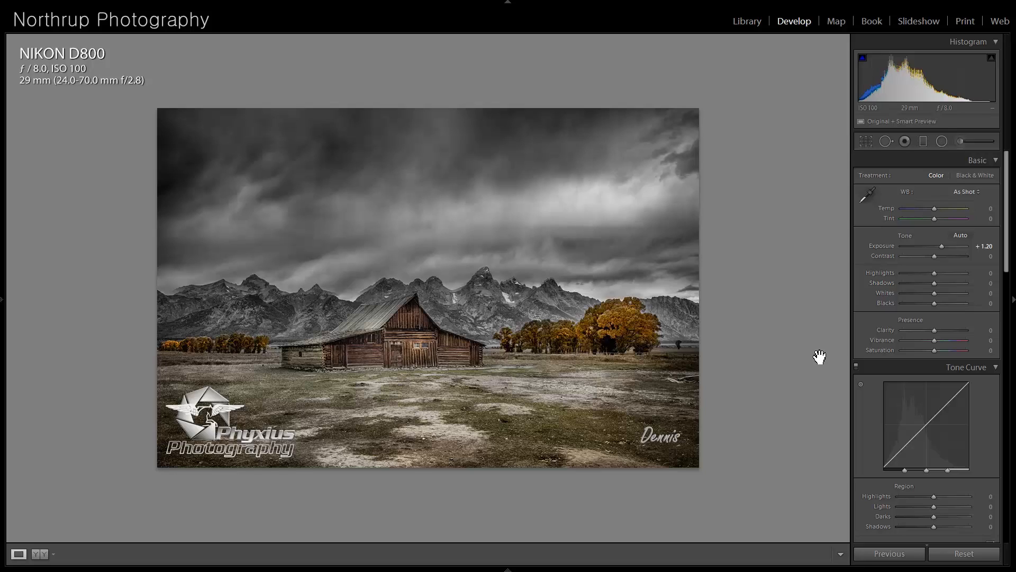
# - Heal away the logo and signature in the barn photo's foreground with spot size 82, sampling the field, and raise the exposure to +1.36
pyautogui.click(886, 141)
pyautogui.scroll(1, 276, 435)
pyautogui.moveTo(281, 438)
pyautogui.mouseDown()
pyautogui.moveTo(185, 452)
pyautogui.moveTo(184, 415)
pyautogui.moveTo(205, 408)
pyautogui.moveTo(216, 427)
pyautogui.moveTo(226, 419)
pyautogui.mouseUp()
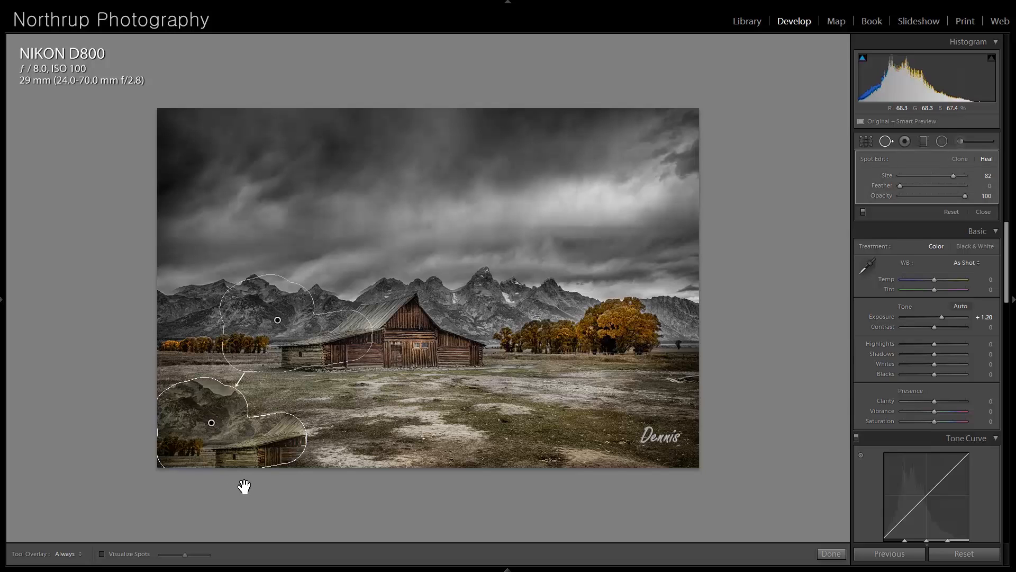
pyautogui.moveTo(283, 316); pyautogui.dragTo(398, 426)
pyautogui.moveTo(642, 429)
pyautogui.mouseDown()
pyautogui.moveTo(673, 445)
pyautogui.moveTo(682, 435)
pyautogui.mouseUp()
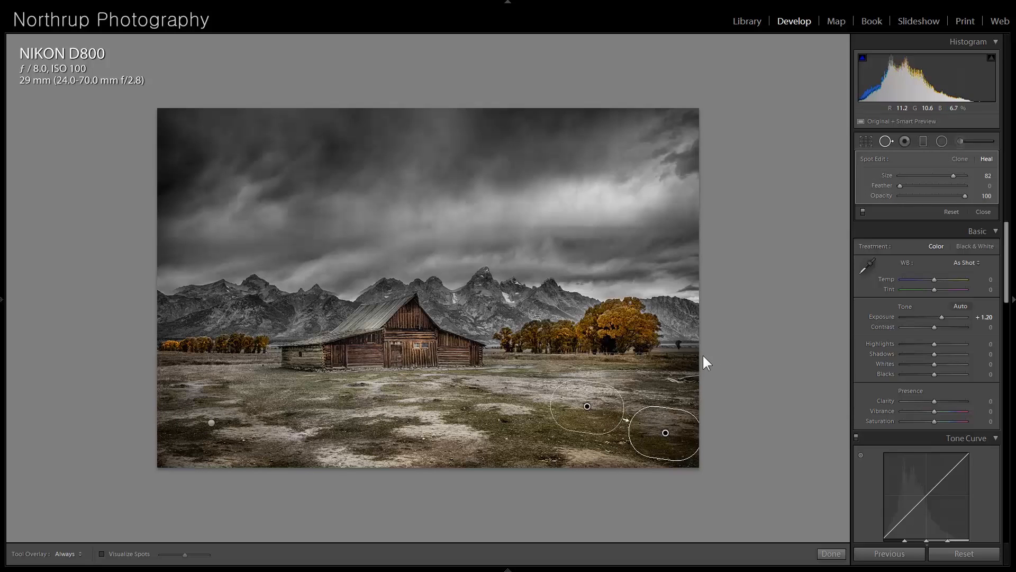
pyautogui.click(982, 212)
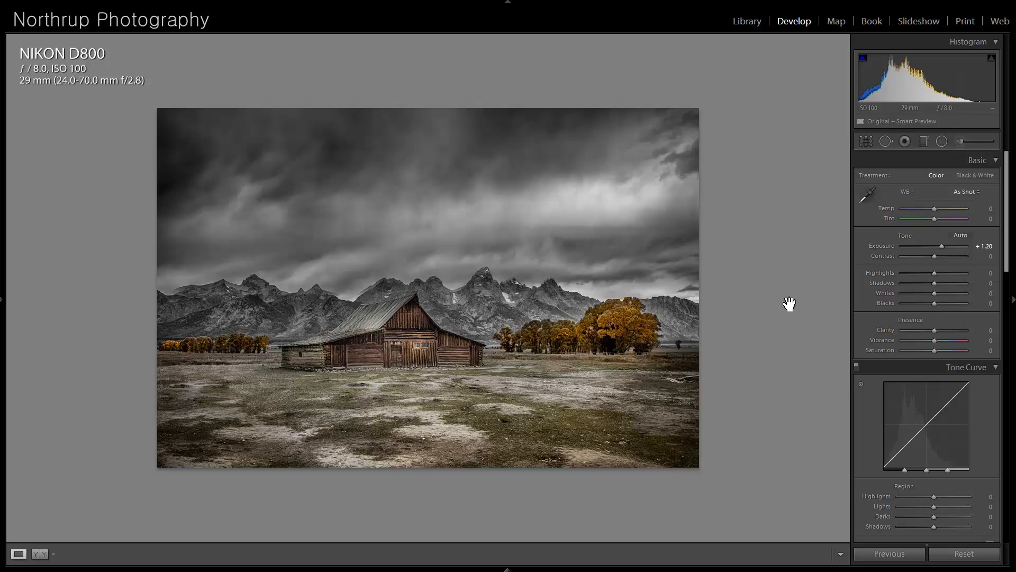
pyautogui.moveTo(946, 247); pyautogui.dragTo(945, 251)
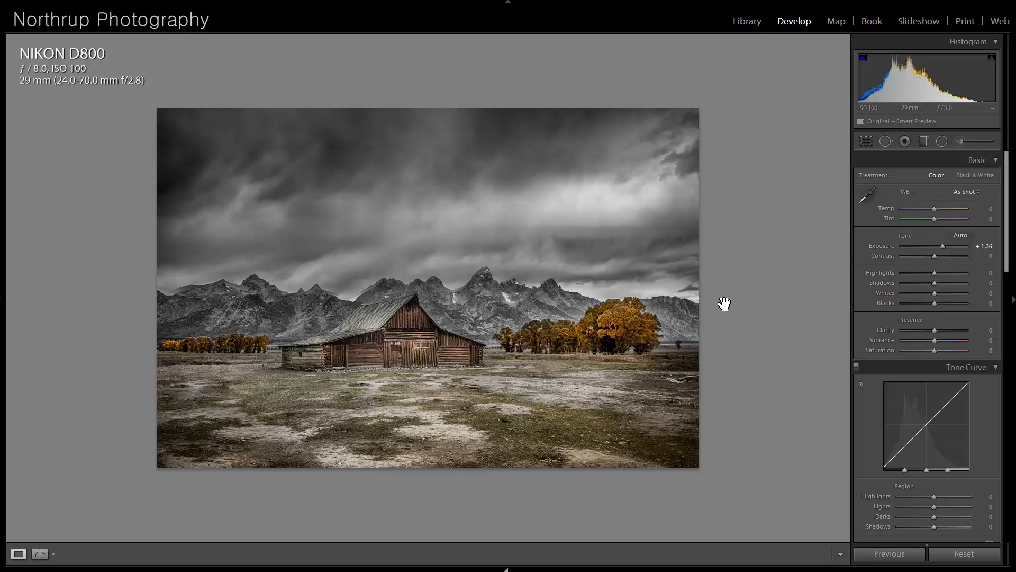
# - Open the leaf macro photo and examine its veins and texture at higher magnification
pyautogui.press('Right')
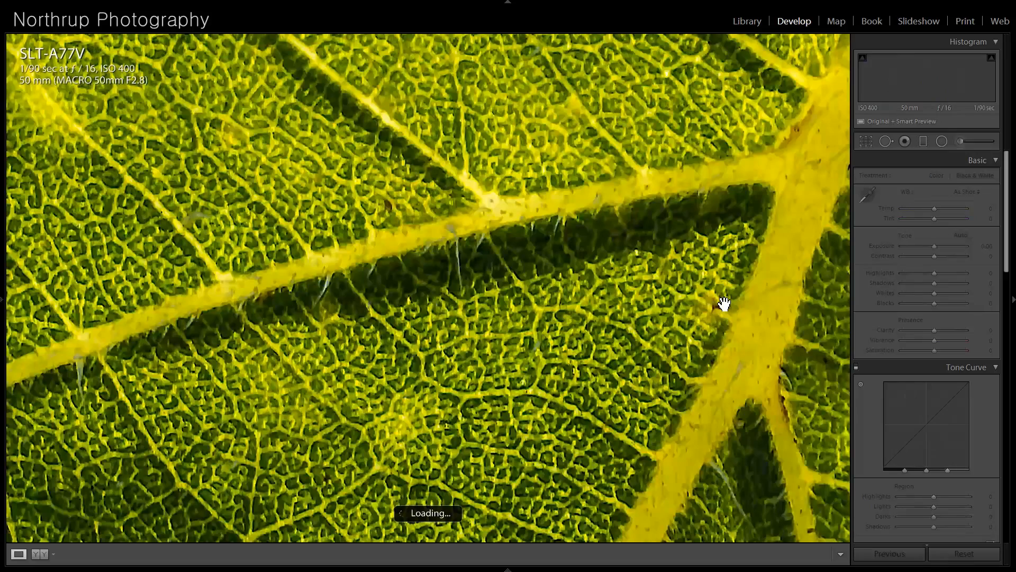
pyautogui.click(586, 298)
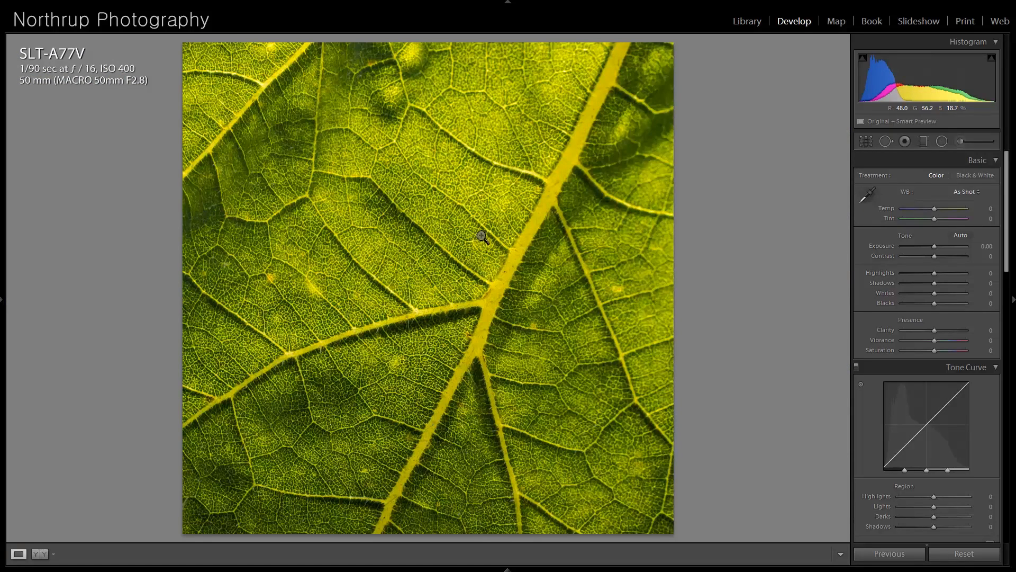
pyautogui.click(482, 139)
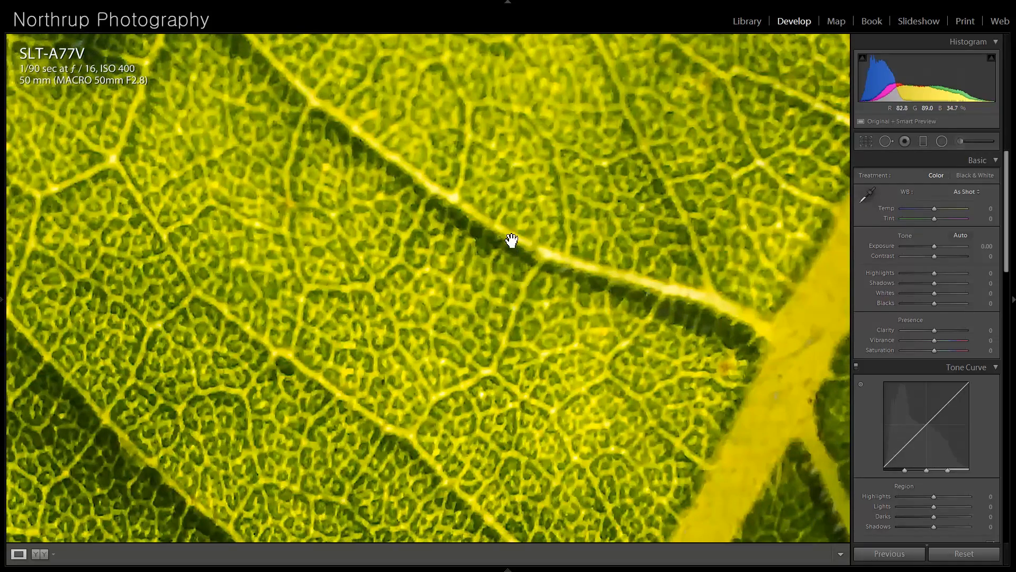
pyautogui.click(511, 240)
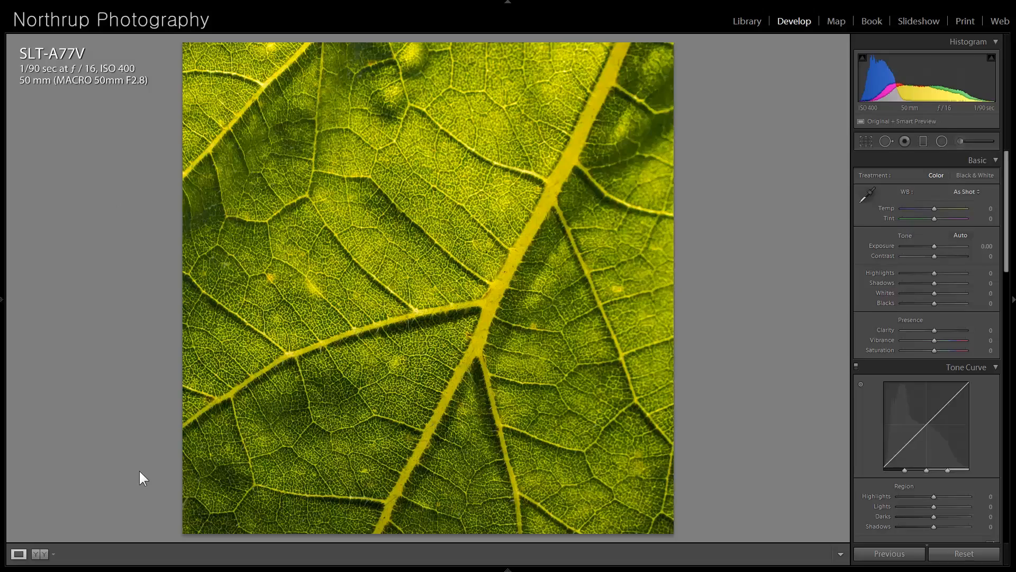
pyautogui.click(321, 396)
pyautogui.moveTo(257, 420); pyautogui.dragTo(653, 245)
# - Open the photo of the dog sleeping below a window and examine the dog and the wall at higher magnification
pyautogui.press('Right')
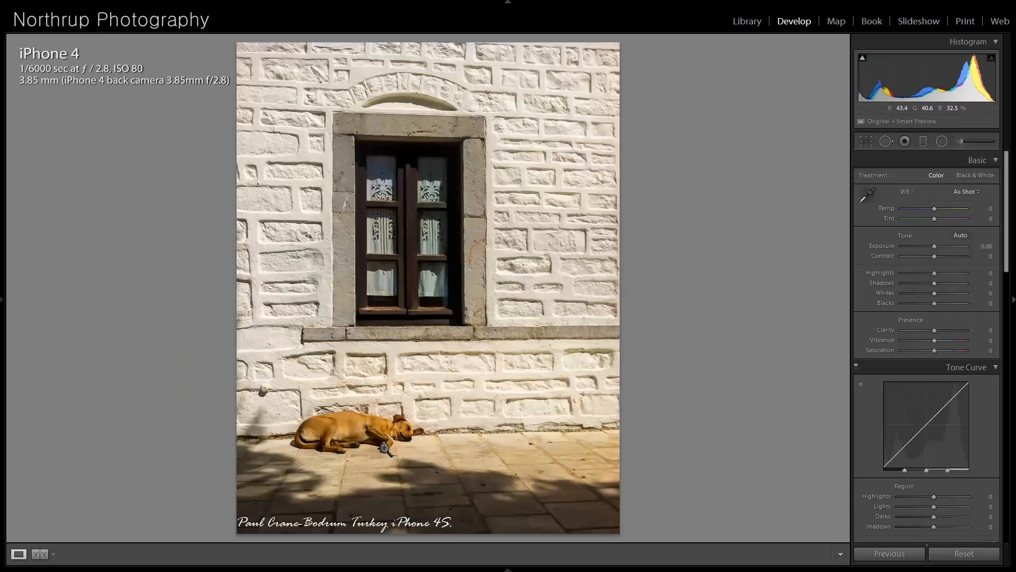
pyautogui.click(385, 448)
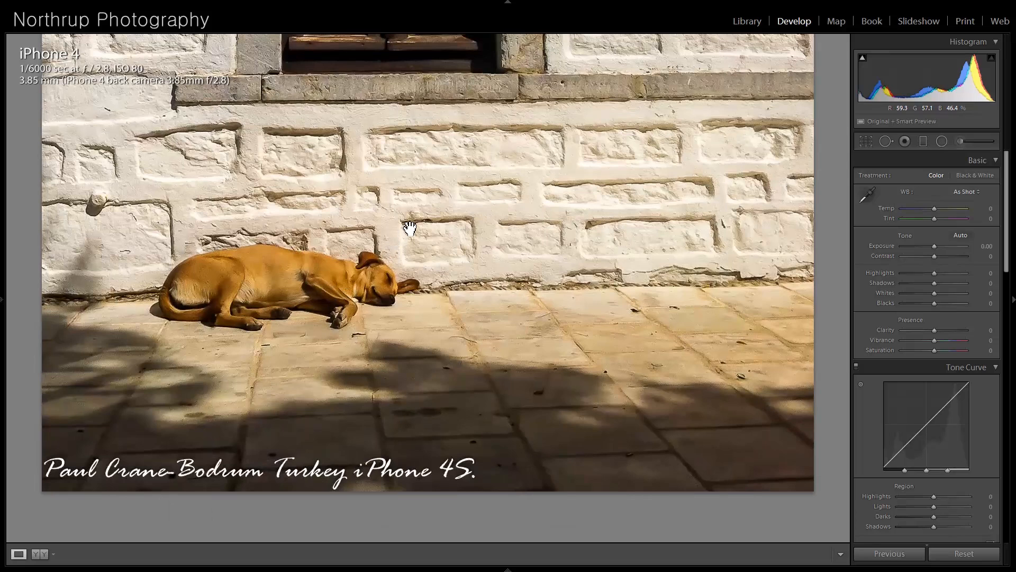
pyautogui.moveTo(410, 230); pyautogui.dragTo(433, 418)
pyautogui.moveTo(461, 254); pyautogui.dragTo(466, 333)
pyautogui.click(469, 291)
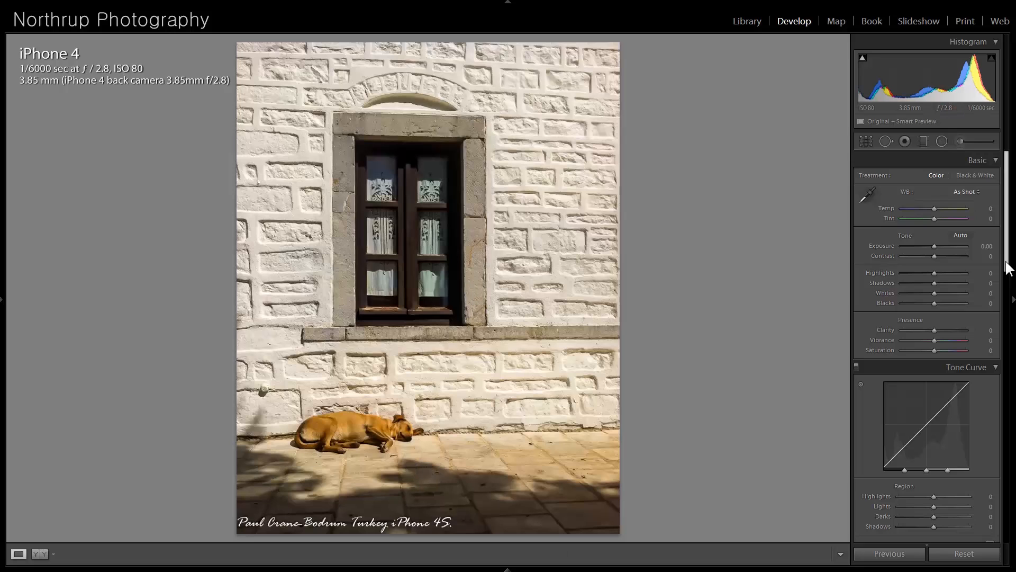
# - Convert the sleeping dog photo to black and white and set Orange to +51 in the Black & White Mix
pyautogui.moveTo(1005, 201); pyautogui.dragTo(1006, 294)
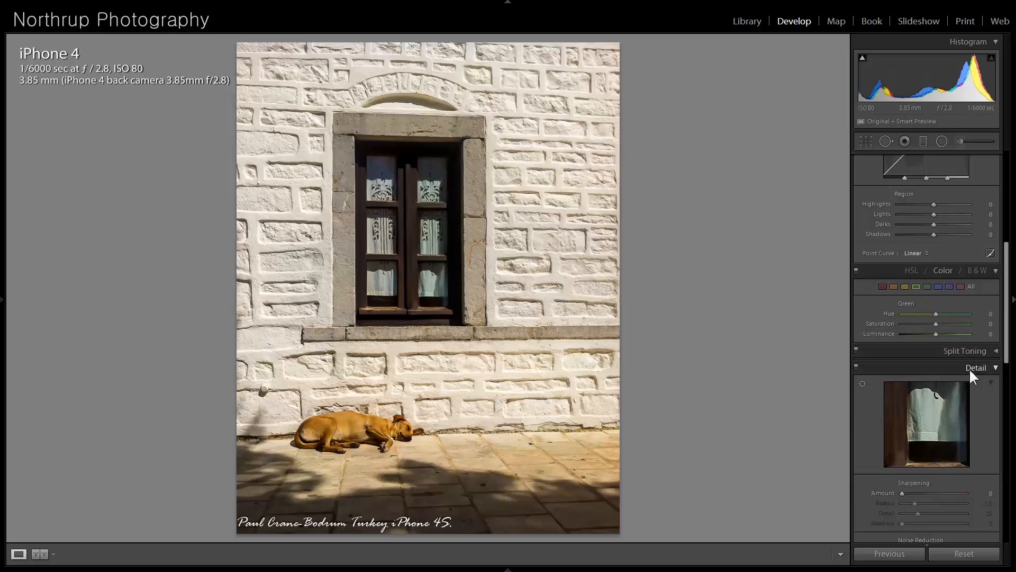
pyautogui.press('v')
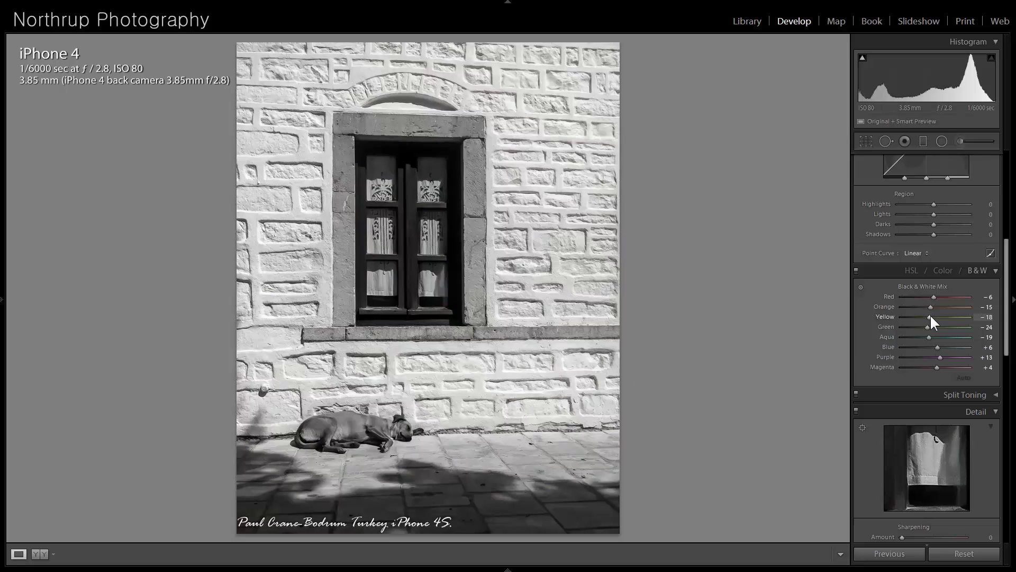
pyautogui.moveTo(935, 307); pyautogui.dragTo(957, 306)
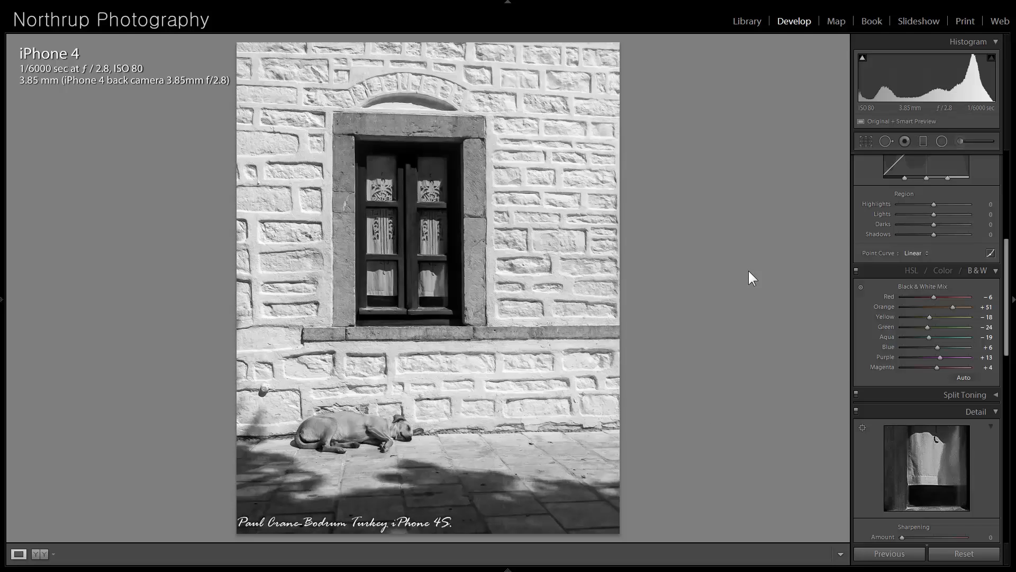
# - Open the koi fish photo and examine the fish at higher magnification
pyautogui.press('Right')
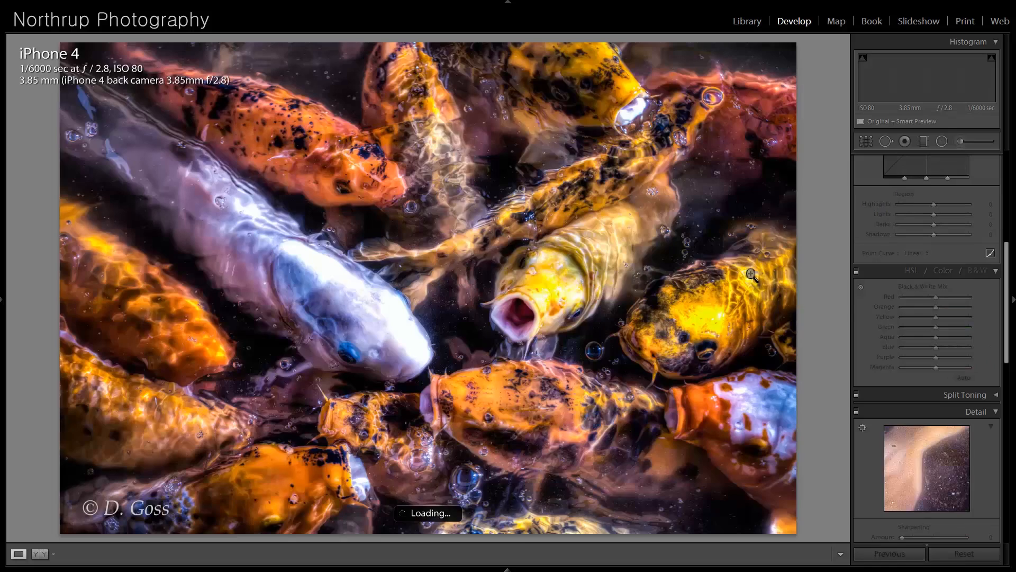
pyautogui.click(530, 290)
pyautogui.moveTo(625, 318); pyautogui.dragTo(577, 213)
pyautogui.click(484, 270)
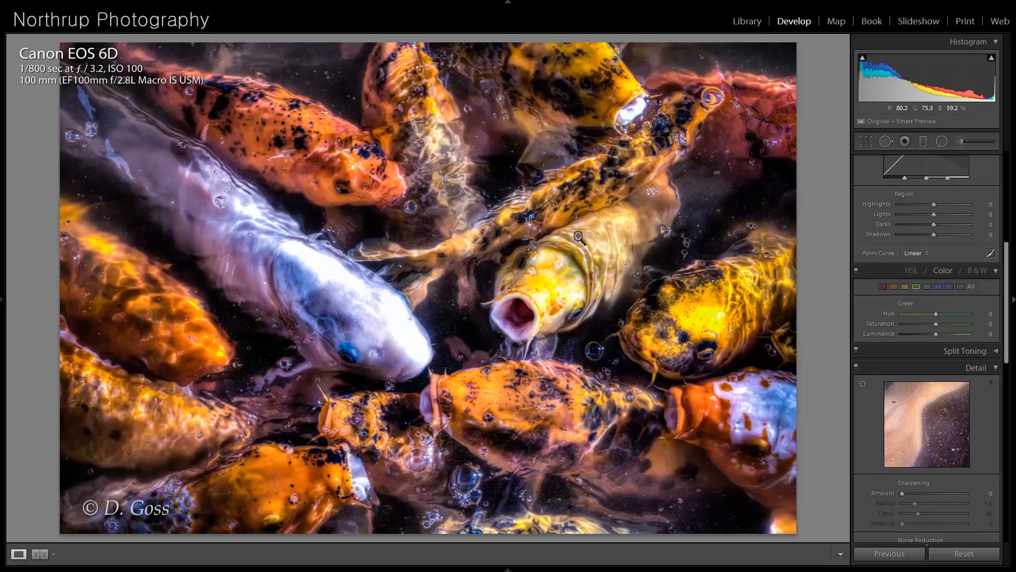
# - Page past the autumn forest road photo to the tree stump photo and examine its red vine at higher magnification
pyautogui.press('Right')
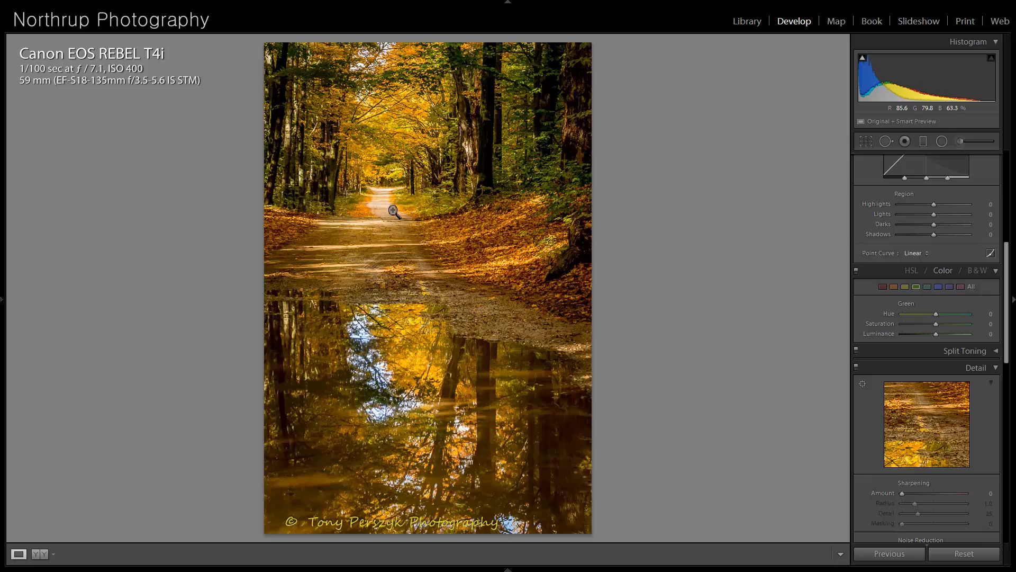
pyautogui.press('Right')
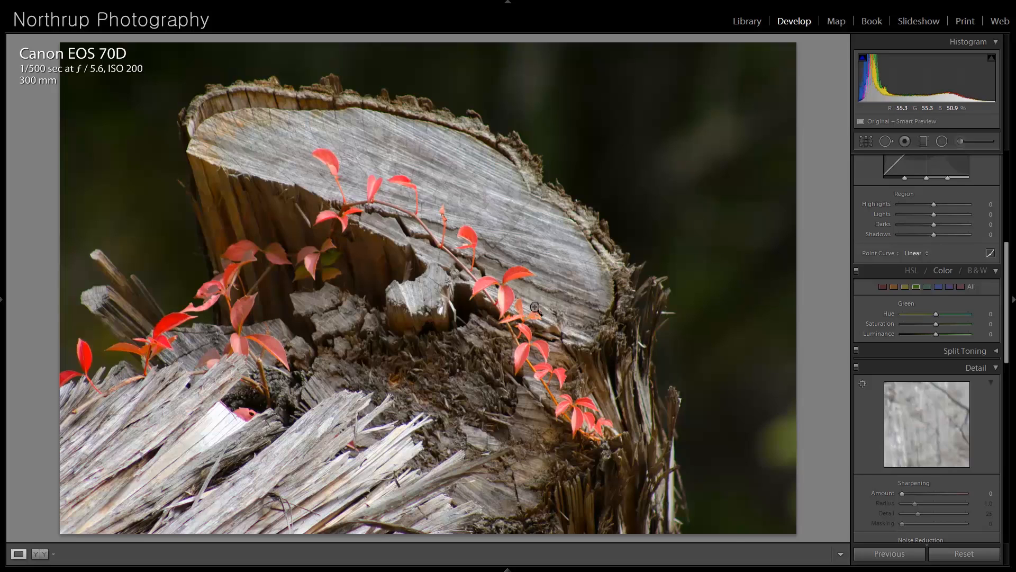
pyautogui.click(574, 418)
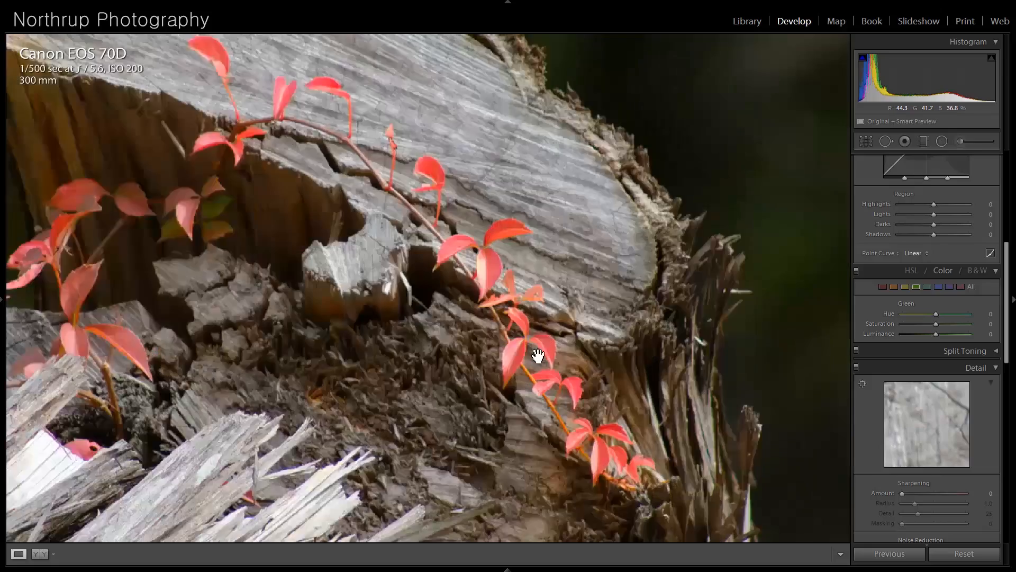
pyautogui.moveTo(544, 351); pyautogui.dragTo(596, 274)
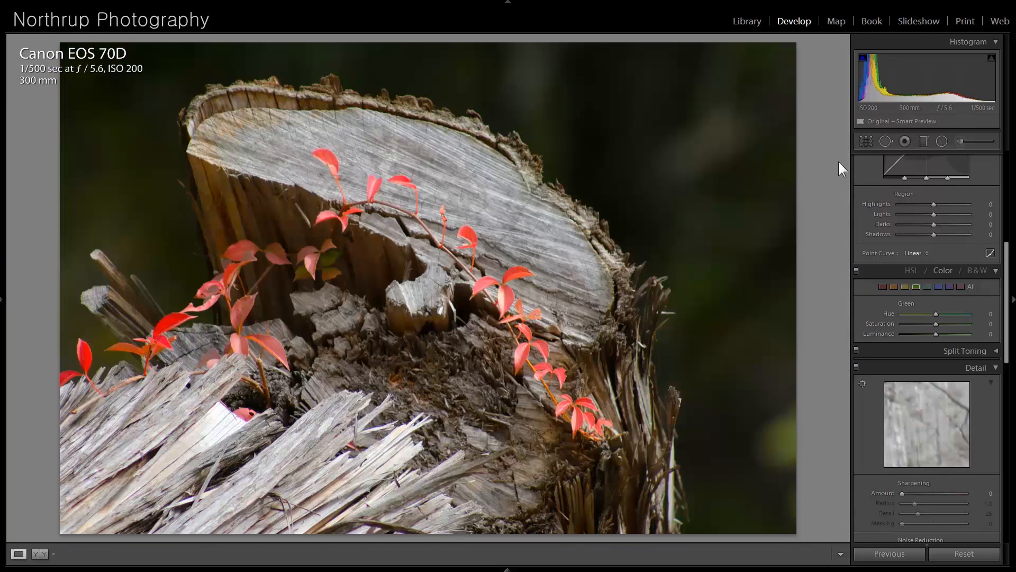
# - Crop the tree stump photo to 11 x 14 proportions, trimming the outer leaves, splintered wood and dark background around the stump
pyautogui.click(866, 141)
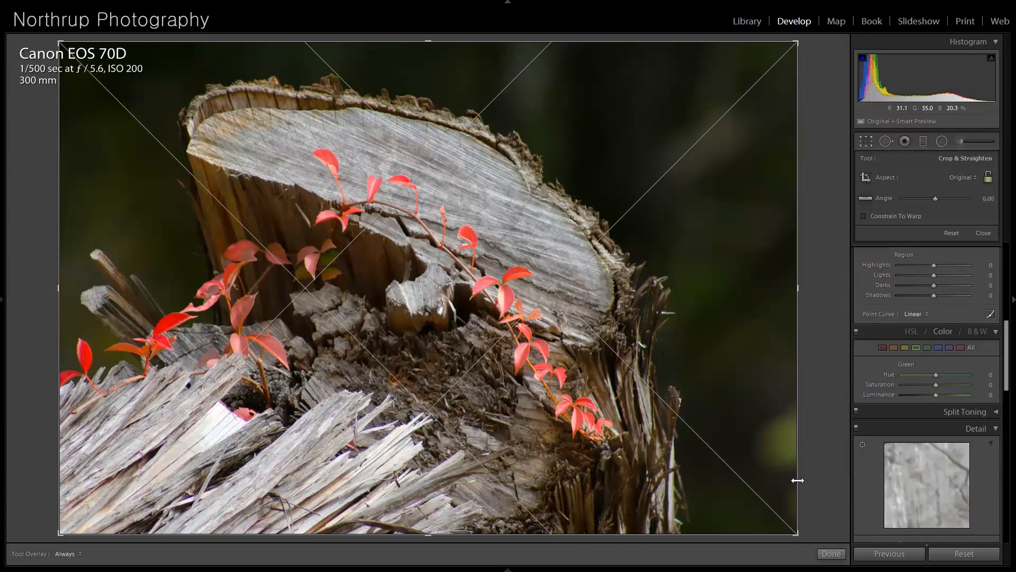
pyautogui.moveTo(800, 539); pyautogui.dragTo(744, 513)
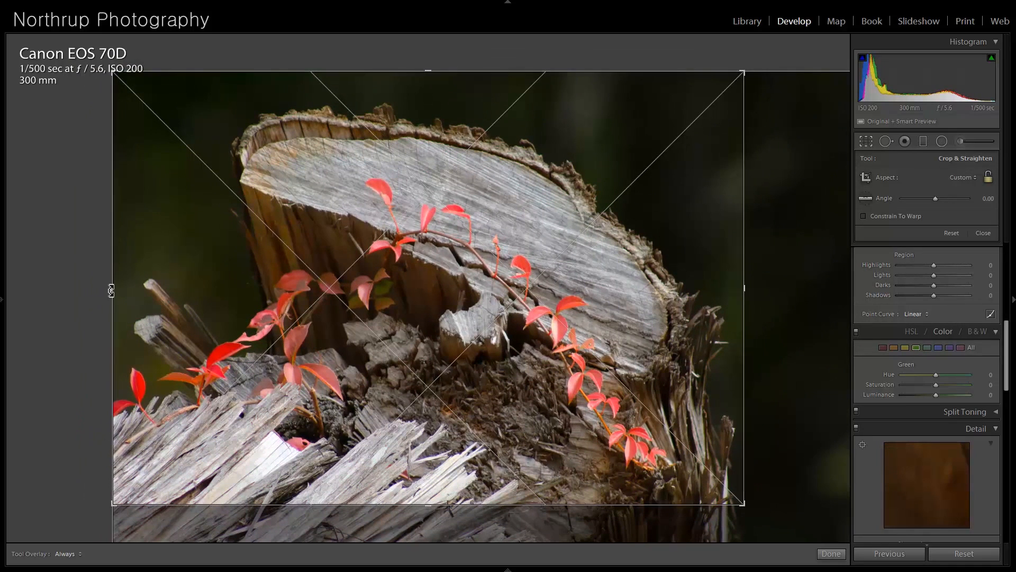
pyautogui.moveTo(112, 288); pyautogui.dragTo(159, 286)
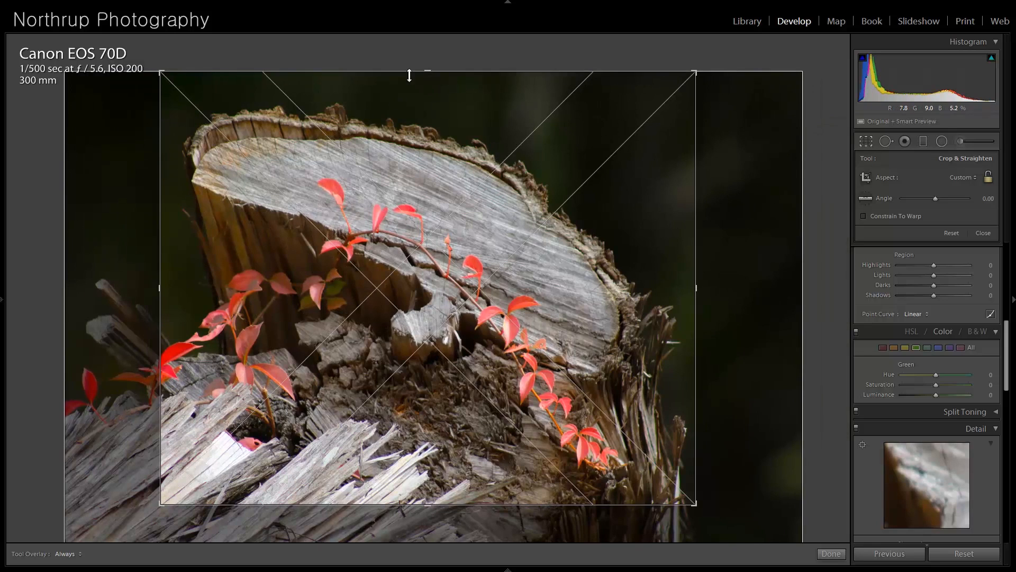
pyautogui.moveTo(428, 71); pyautogui.dragTo(429, 86)
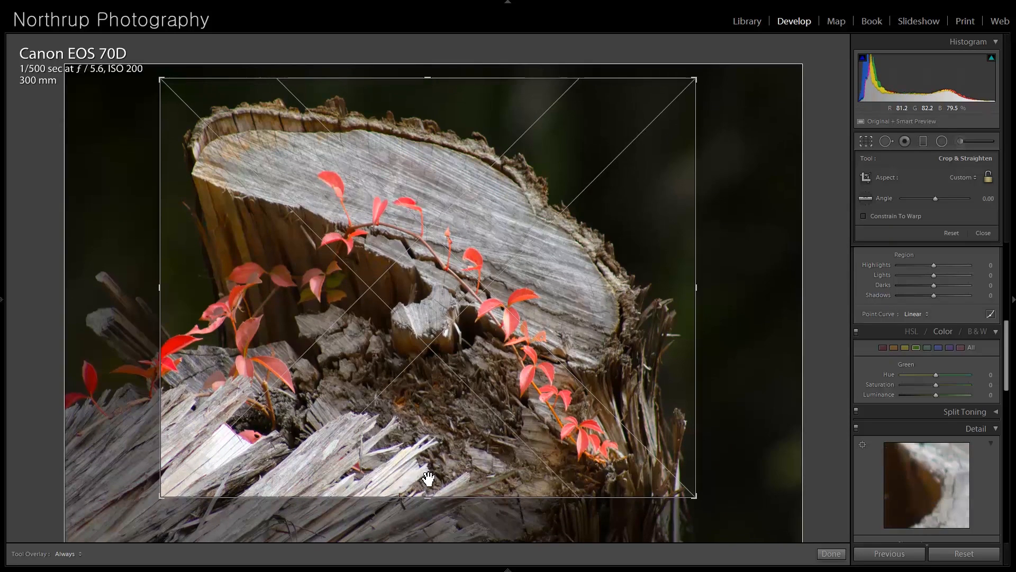
pyautogui.moveTo(416, 496); pyautogui.dragTo(424, 493)
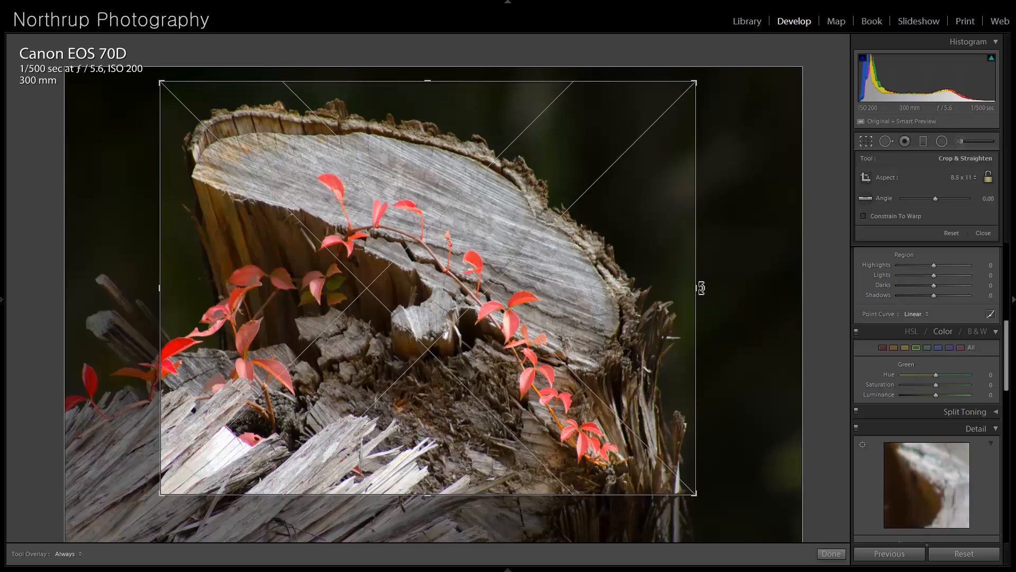
pyautogui.moveTo(698, 285); pyautogui.dragTo(695, 286)
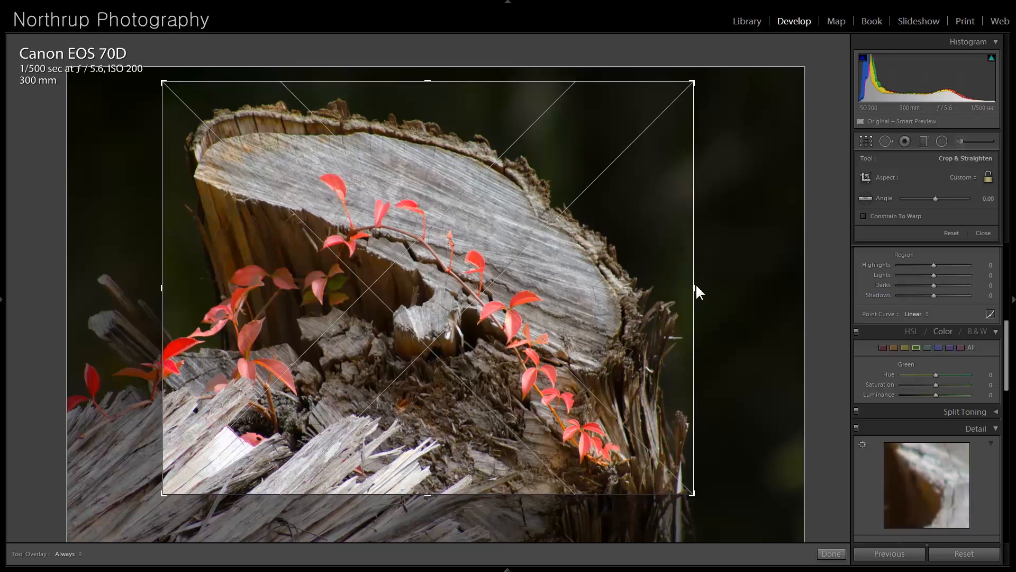
pyautogui.moveTo(165, 290); pyautogui.dragTo(166, 288)
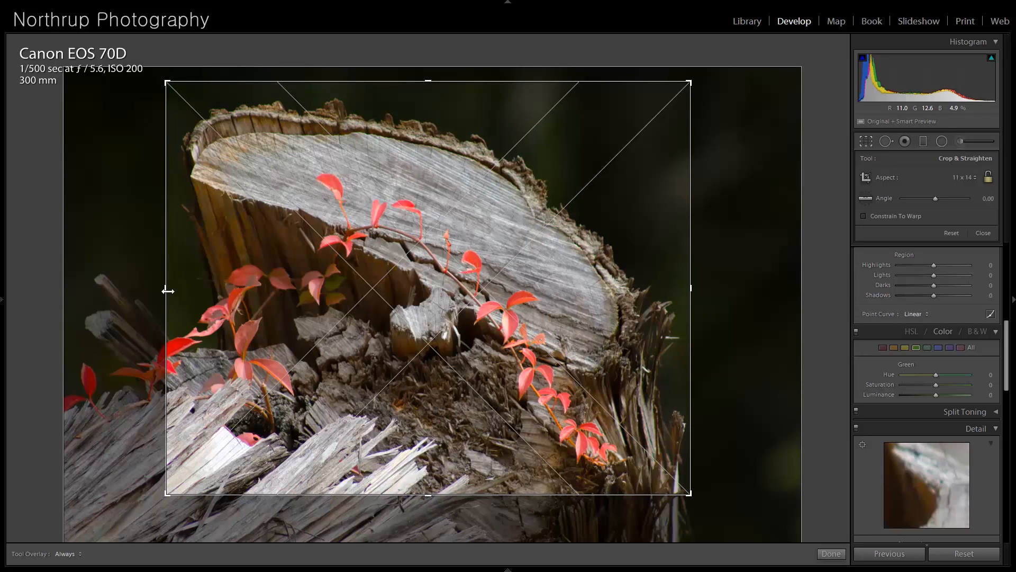
pyautogui.press('Return')
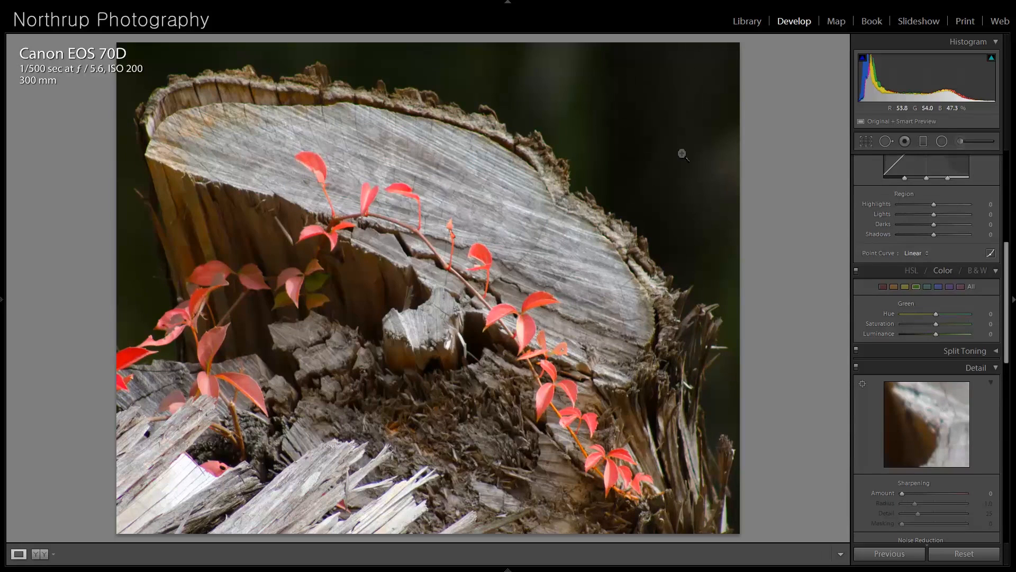
# - Crop the stump photo much tighter at 11 x 14, framing the red vine that runs diagonally down the wood
pyautogui.click(866, 141)
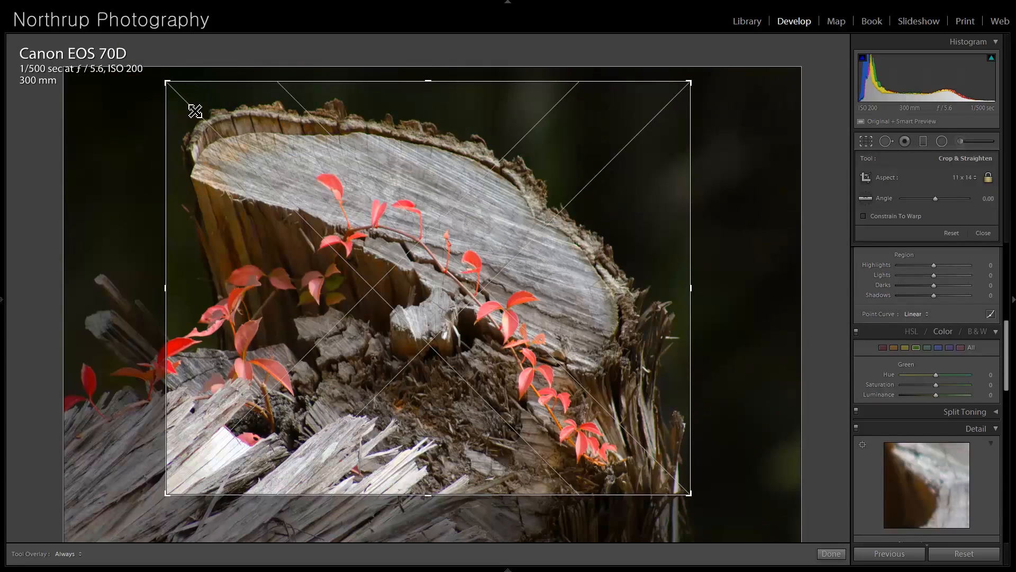
pyautogui.moveTo(168, 83); pyautogui.dragTo(209, 123)
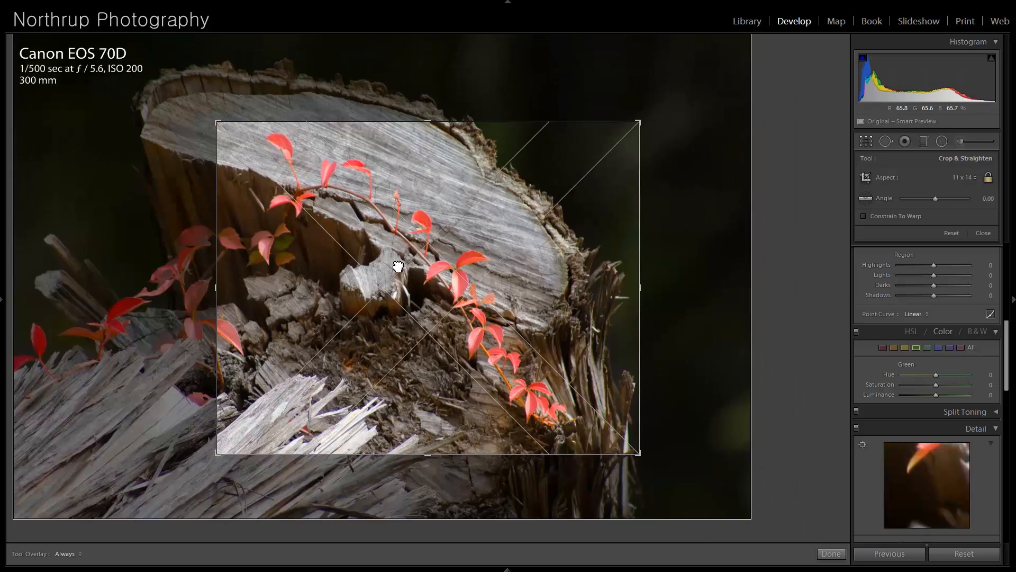
pyautogui.moveTo(390, 268); pyautogui.dragTo(421, 267)
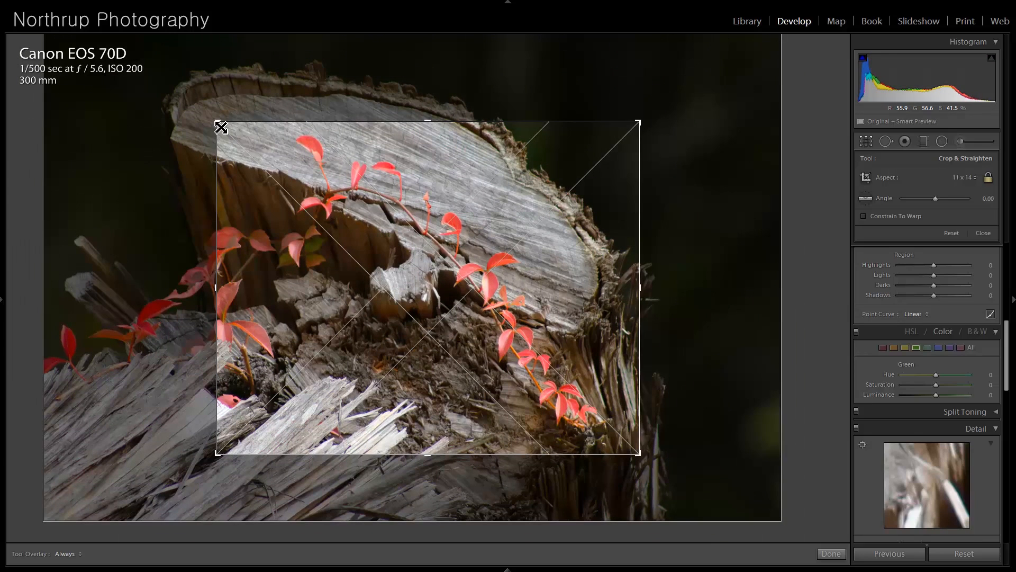
pyautogui.moveTo(221, 127); pyautogui.dragTo(223, 130)
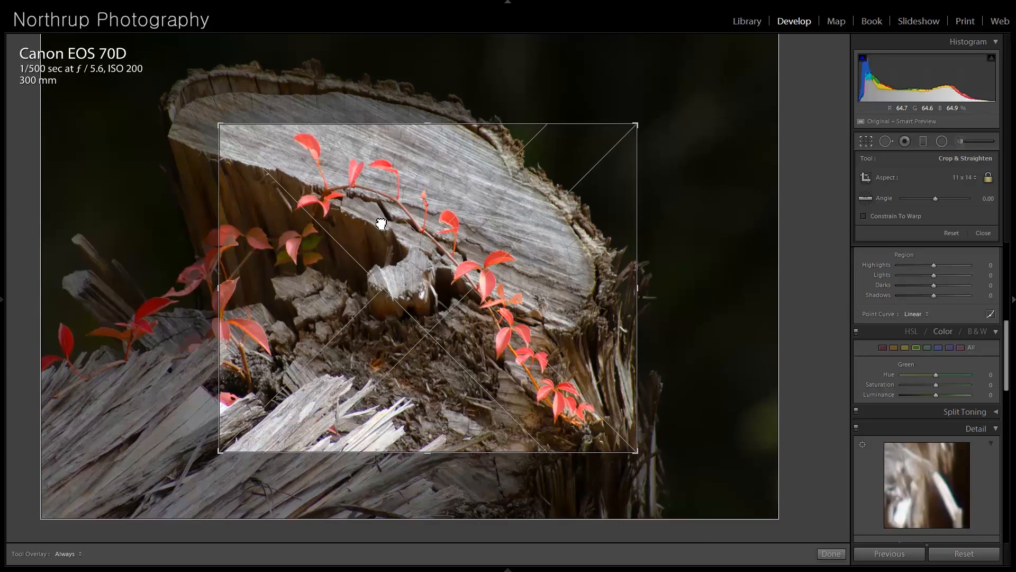
pyautogui.moveTo(377, 221); pyautogui.dragTo(381, 224)
pyautogui.moveTo(224, 127); pyautogui.dragTo(263, 161)
pyautogui.moveTo(363, 222)
pyautogui.mouseDown()
pyautogui.moveTo(372, 233)
pyautogui.moveTo(359, 229)
pyautogui.mouseUp()
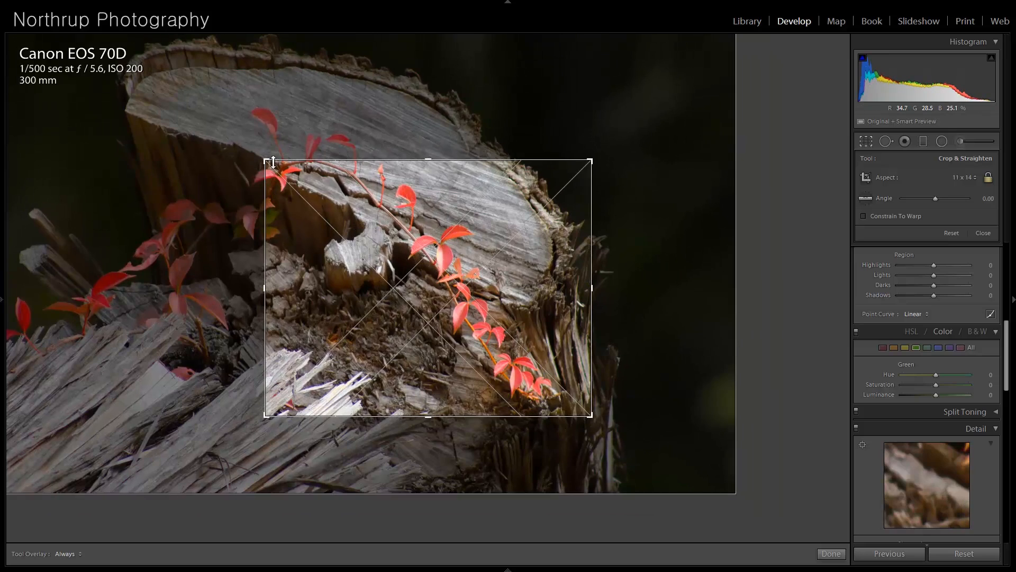
pyautogui.moveTo(265, 161); pyautogui.dragTo(278, 169)
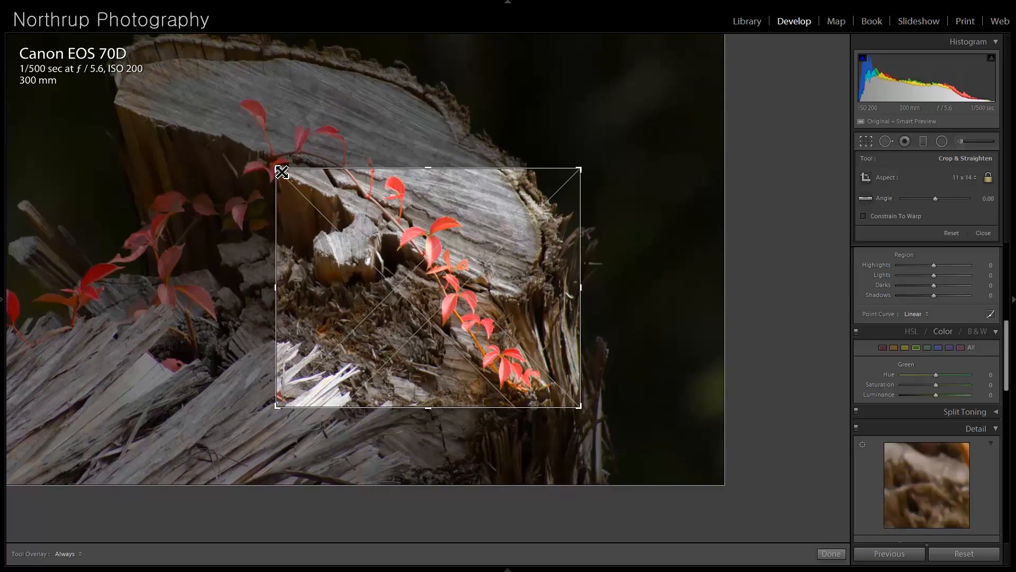
pyautogui.press('Return')
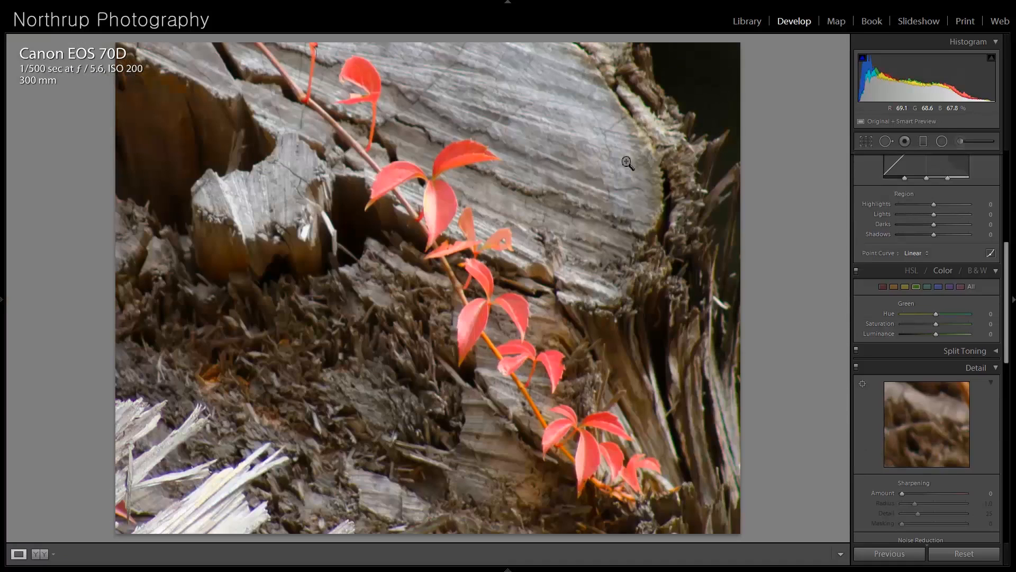
# - Loosen the stump photo's crop slightly to include more of the vine's upper leaves, keeping the 11 x 14 proportions
pyautogui.click(868, 139)
pyautogui.moveTo(283, 166); pyautogui.dragTo(261, 158)
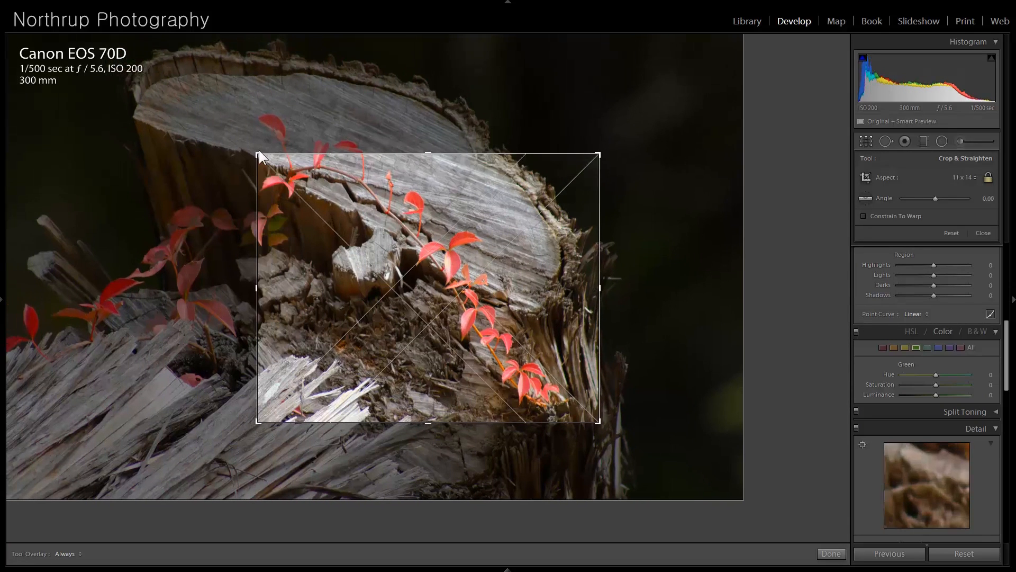
pyautogui.press('Return')
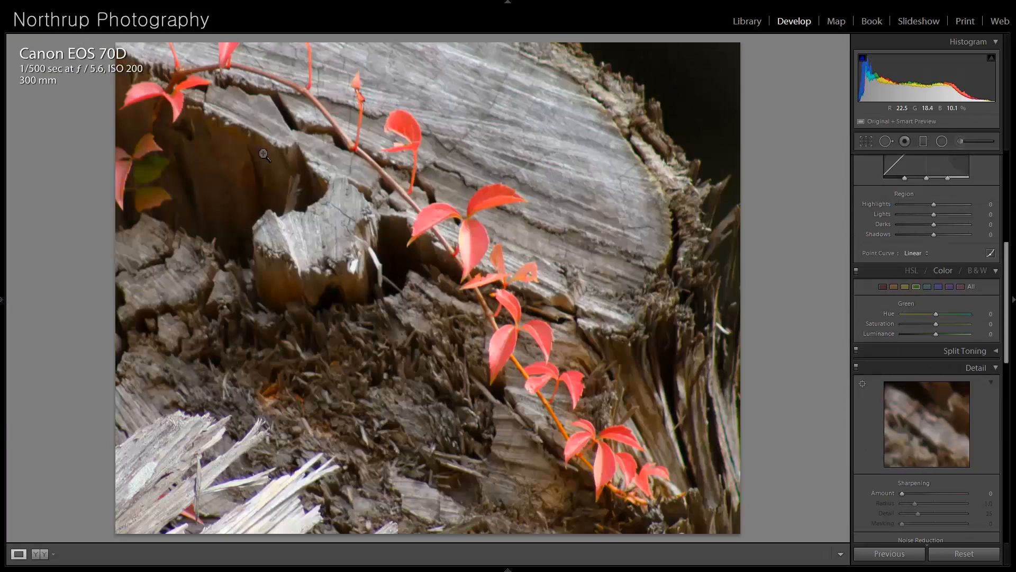
pyautogui.press('r')
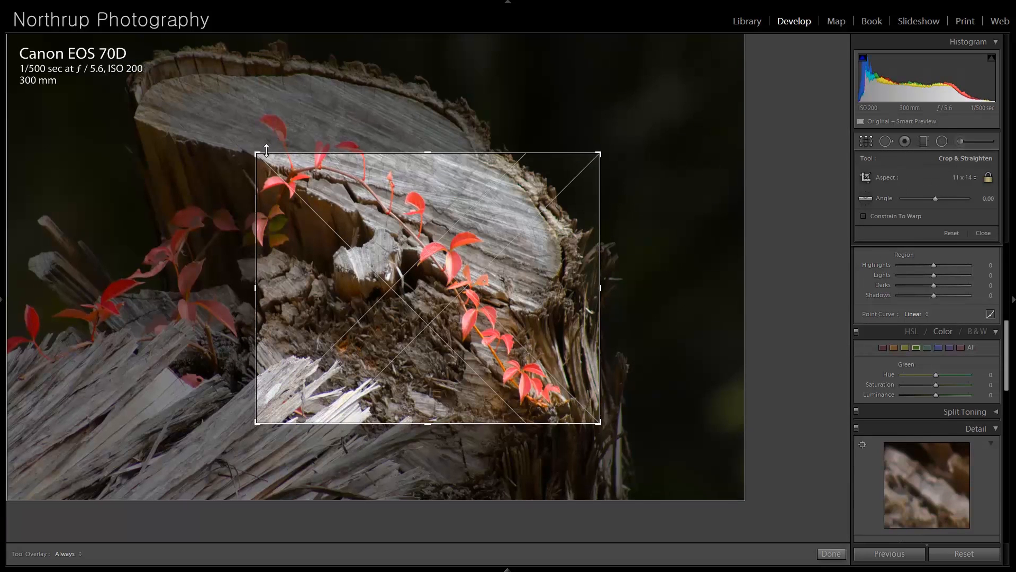
pyautogui.moveTo(263, 156); pyautogui.dragTo(254, 153)
pyautogui.press('Return')
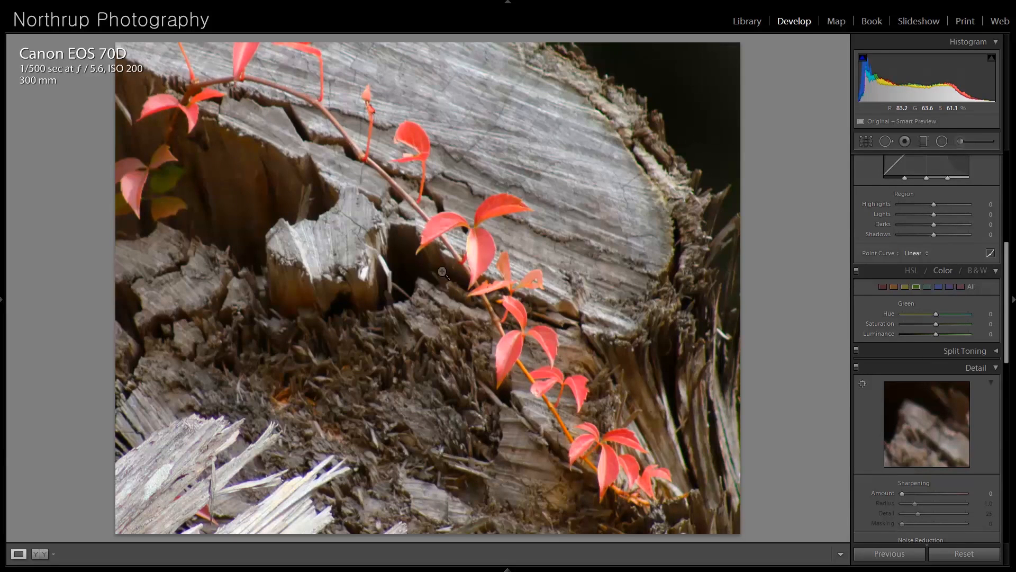
# - Check the cropped stump photo at higher magnification and open the night photo of the arched bridge
pyautogui.click(447, 334)
pyautogui.click(437, 328)
pyautogui.press('Right')
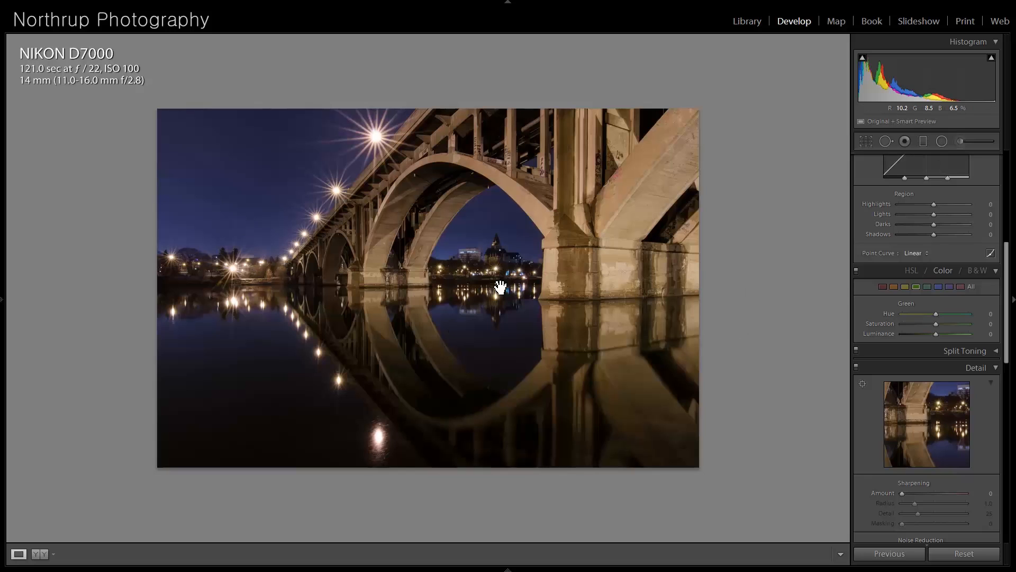
# - Open the green caterpillar macro photo and examine the caterpillar's head at higher magnification
pyautogui.press('Right')
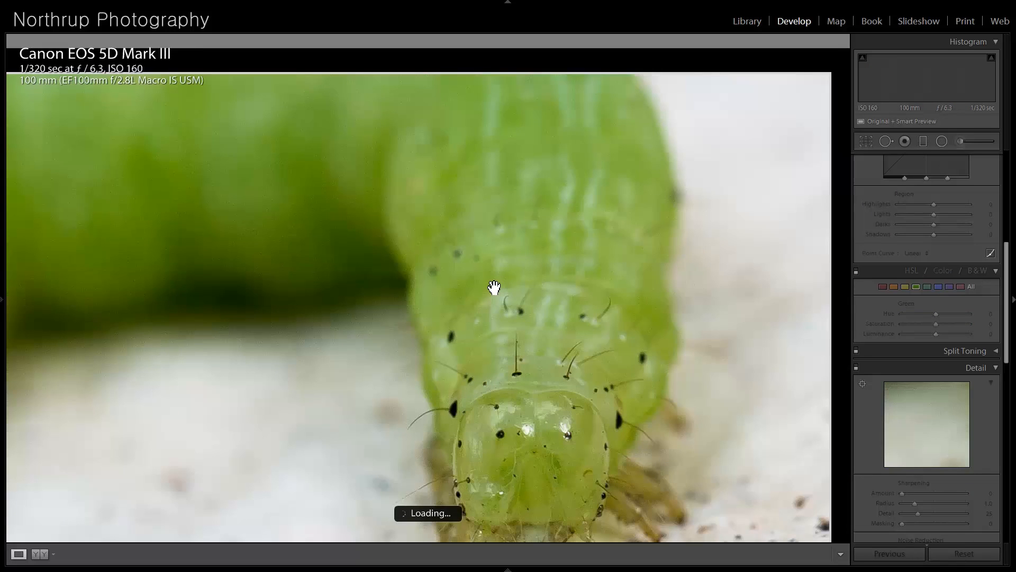
pyautogui.click(545, 369)
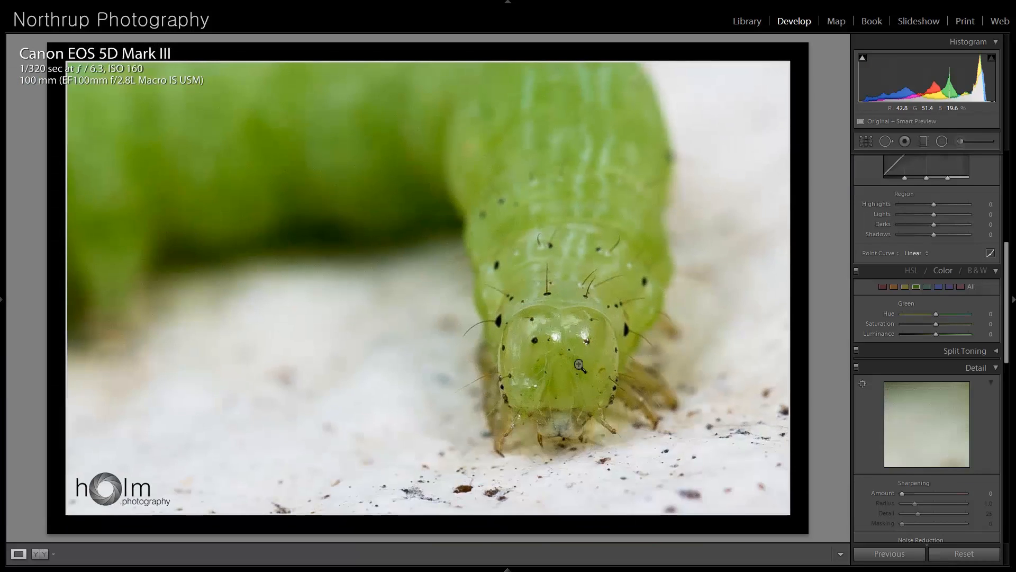
pyautogui.click(579, 365)
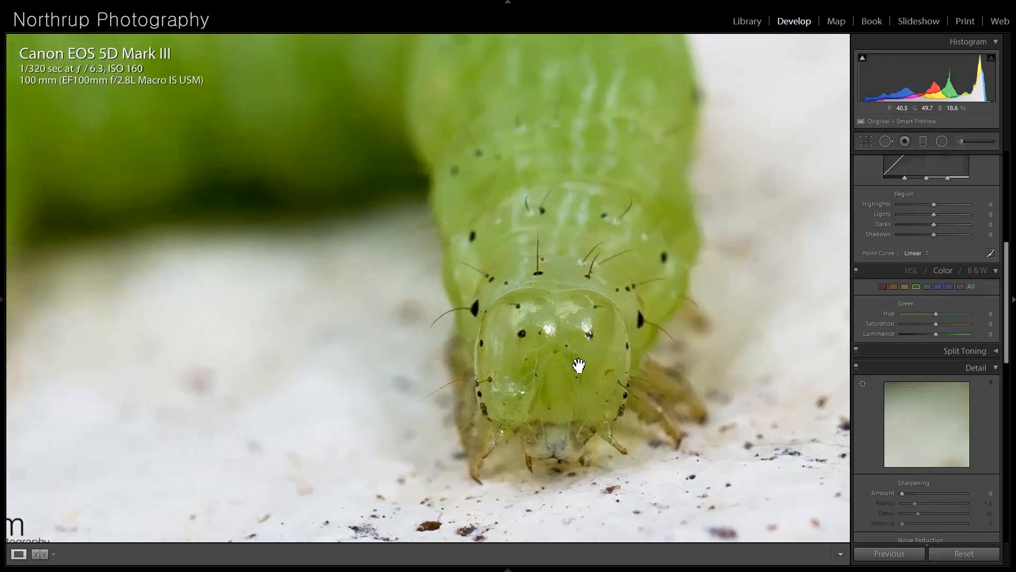
pyautogui.click(579, 366)
# - Open the photo of the baby in front of a brick wall and examine the eyes at higher magnification
pyautogui.press('Right')
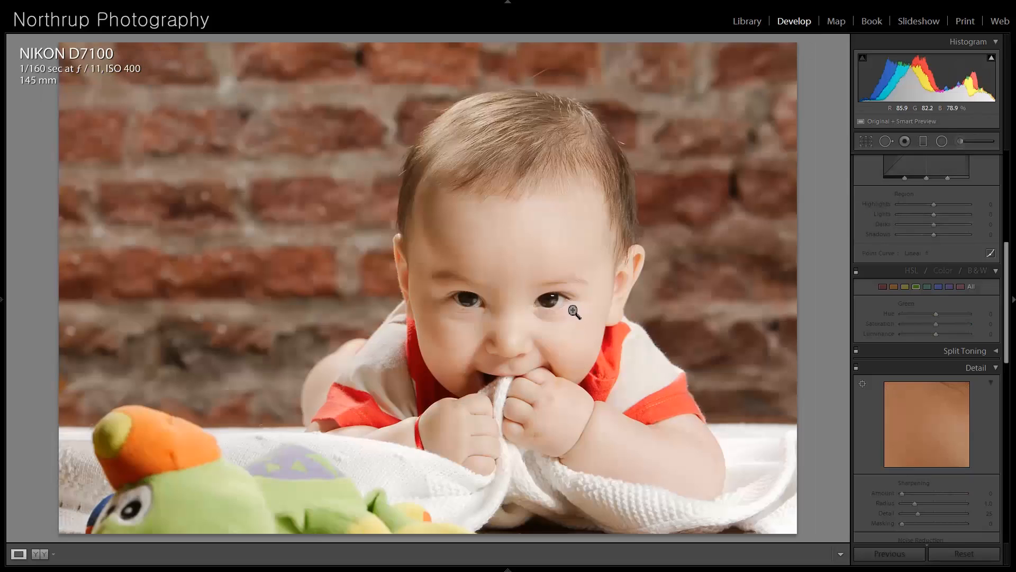
pyautogui.click(543, 293)
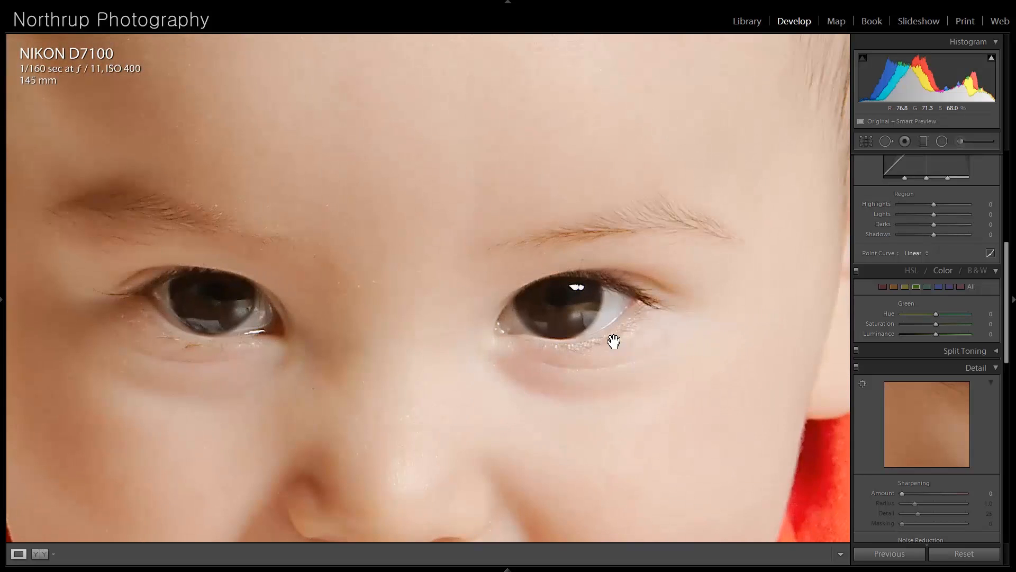
pyautogui.click(513, 309)
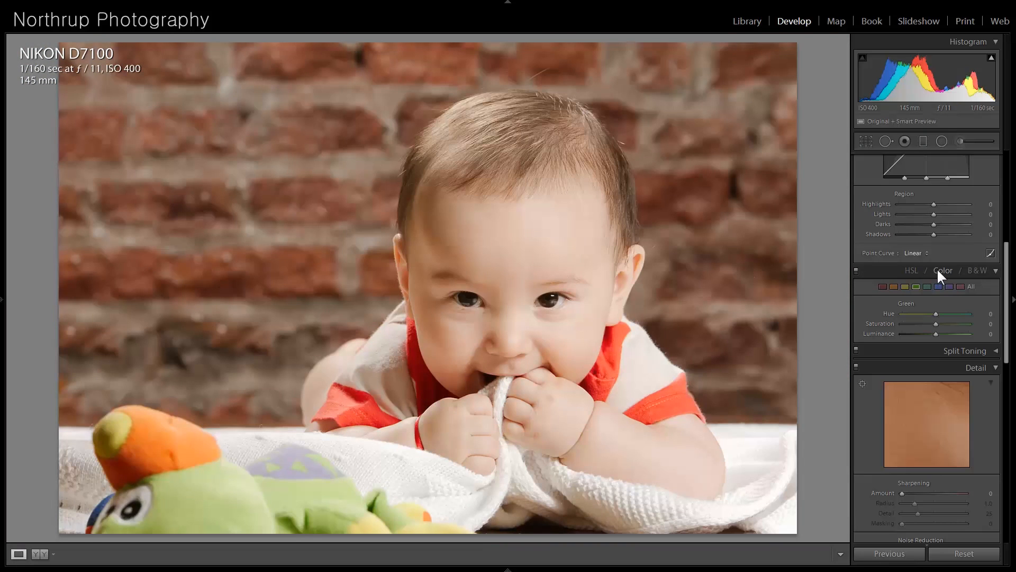
# - Brighten the baby photo's dark areas by setting Shadows to +40
pyautogui.scroll(5, 933, 228)
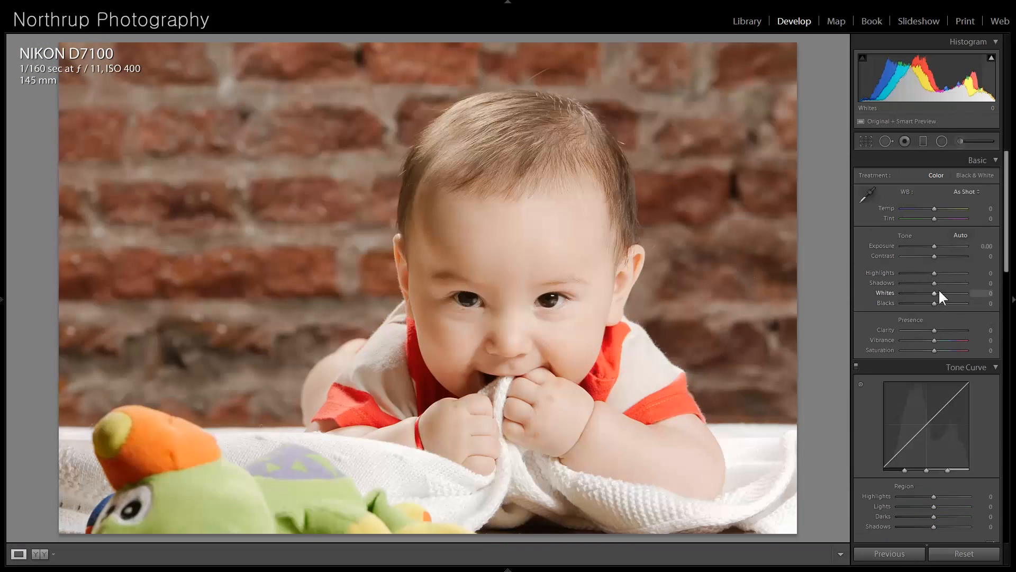
pyautogui.moveTo(942, 284); pyautogui.dragTo(960, 284)
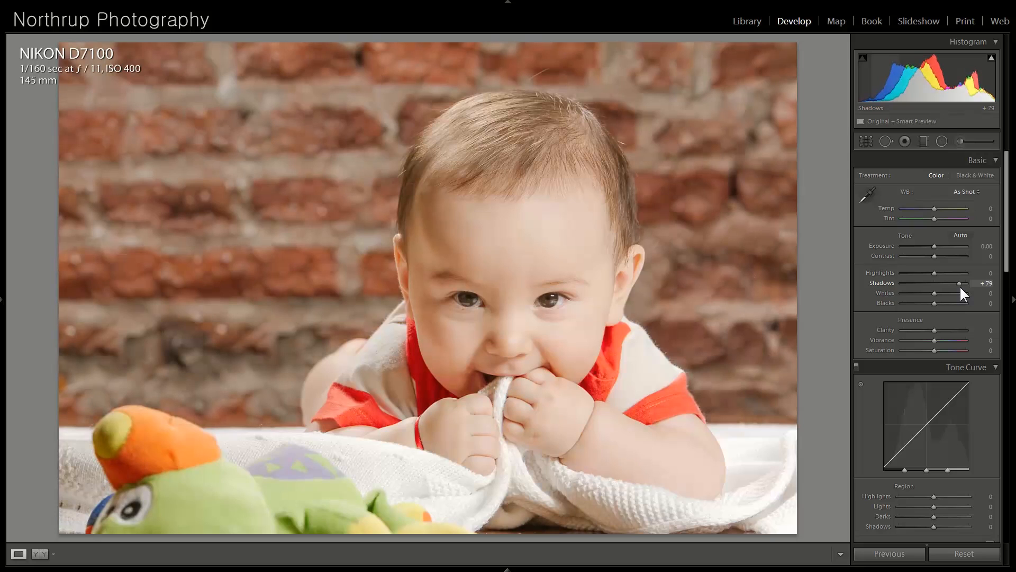
pyautogui.moveTo(959, 286); pyautogui.dragTo(950, 284)
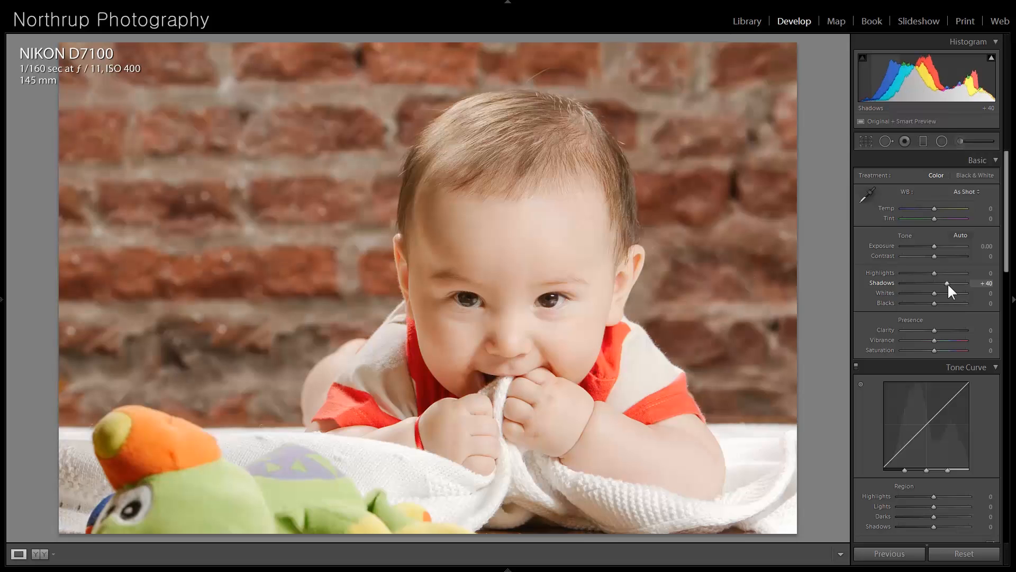
# - Examine the baby's eyes, face and hair at higher magnification and return to the full photo
pyautogui.click(545, 279)
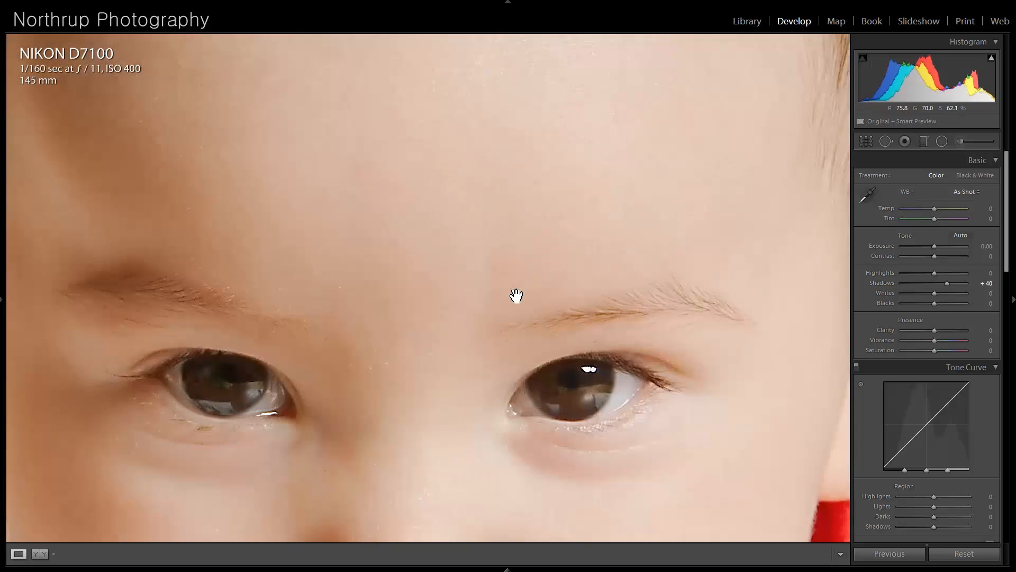
pyautogui.moveTo(443, 351); pyautogui.dragTo(527, 224)
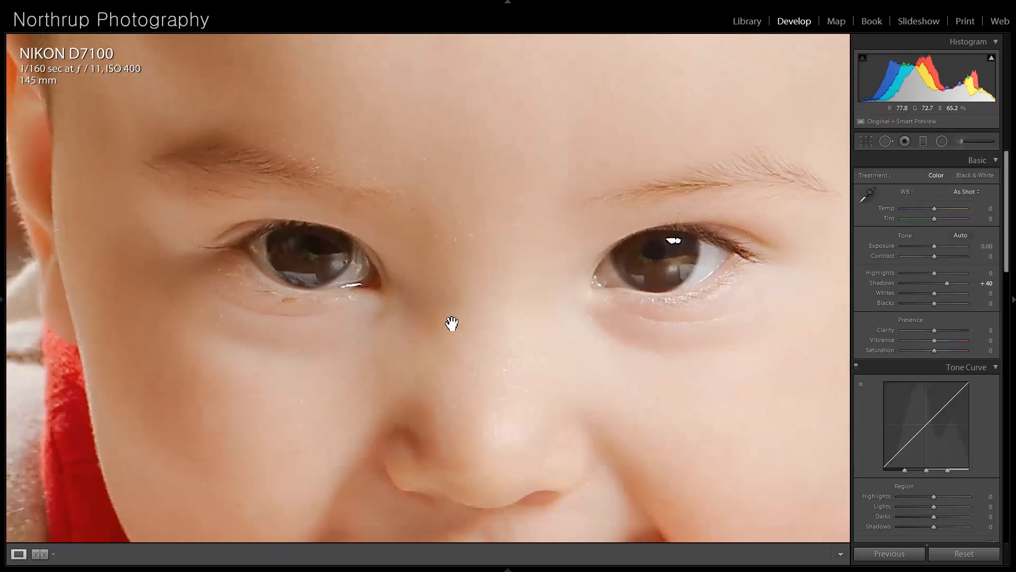
pyautogui.moveTo(467, 304); pyautogui.dragTo(535, 264)
pyautogui.moveTo(467, 175); pyautogui.dragTo(556, 347)
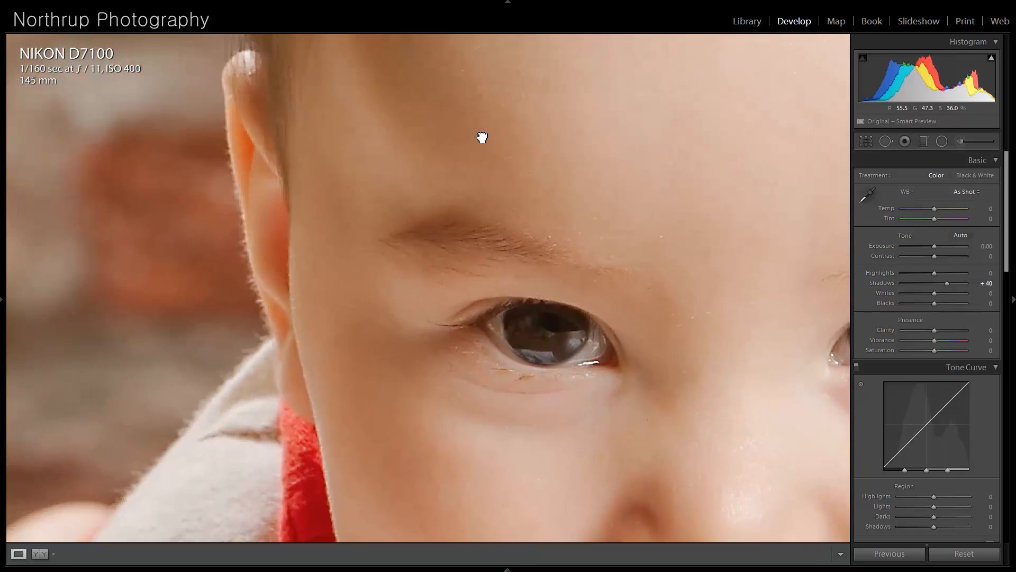
pyautogui.moveTo(482, 137); pyautogui.dragTo(436, 304)
pyautogui.moveTo(635, 79); pyautogui.dragTo(464, 347)
pyautogui.moveTo(422, 243); pyautogui.dragTo(632, 452)
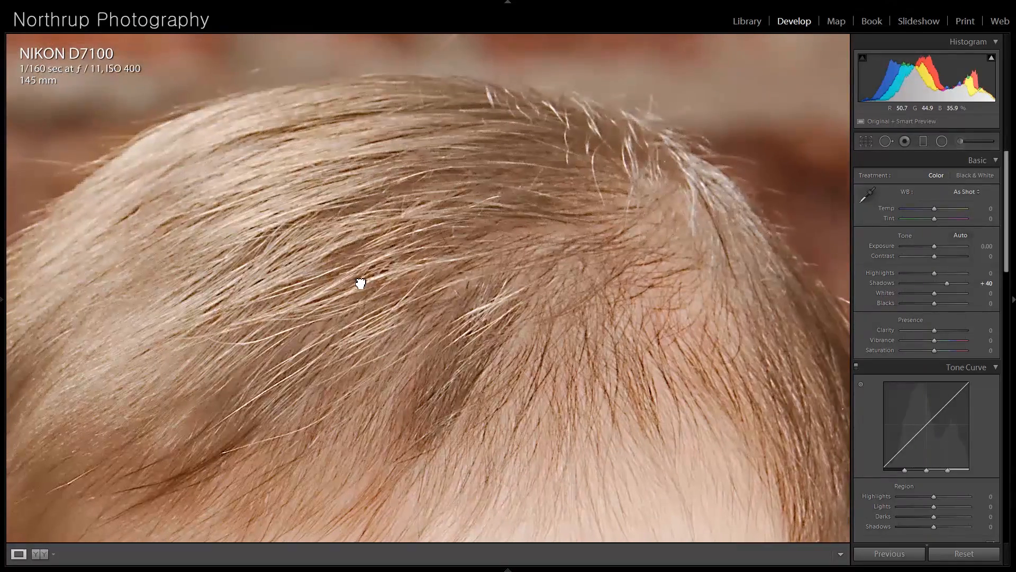
pyautogui.click(202, 134)
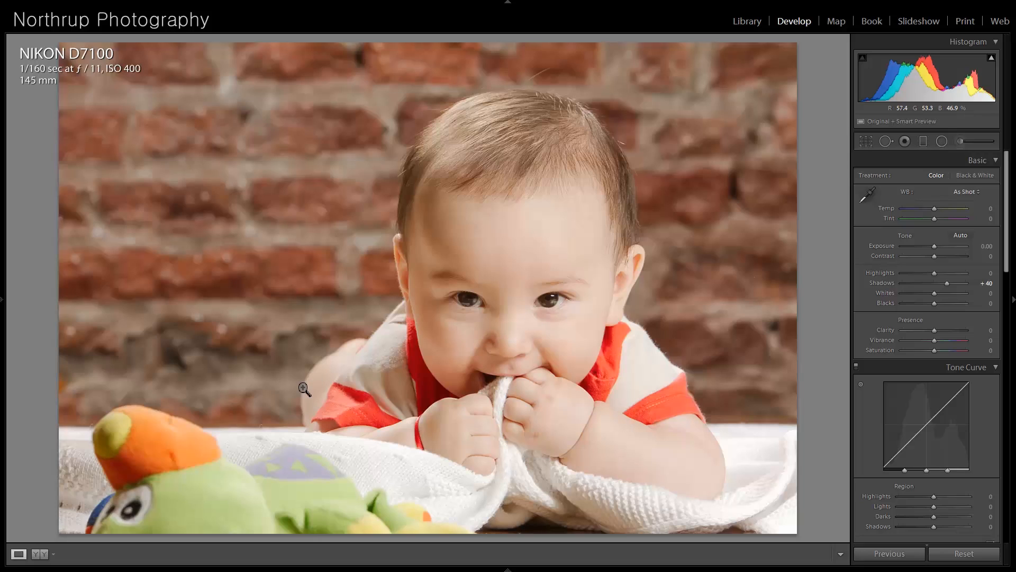
# - Open the flying goose photo and examine the bird's head and wing at higher magnification
pyautogui.press('Right')
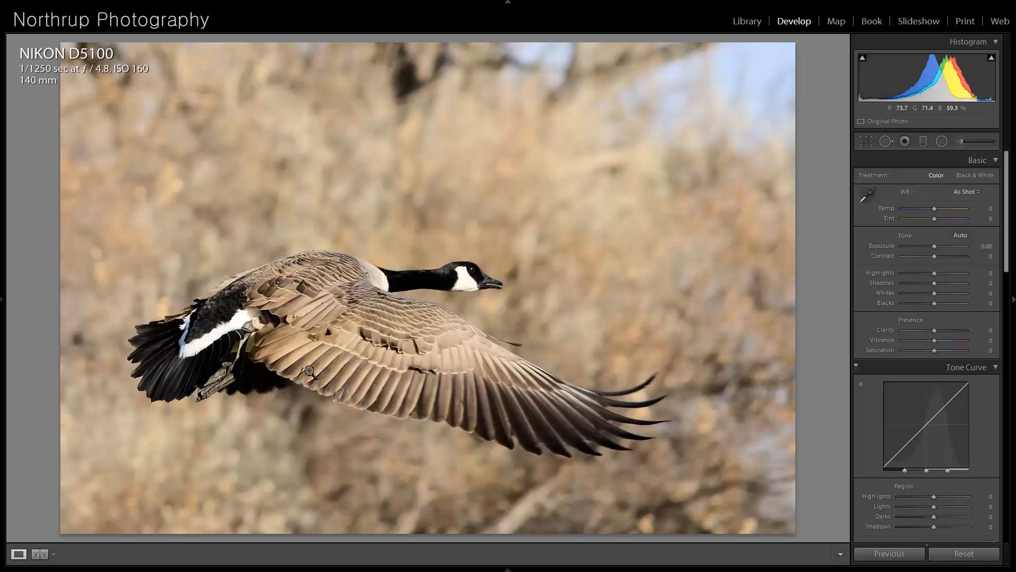
pyautogui.click(471, 288)
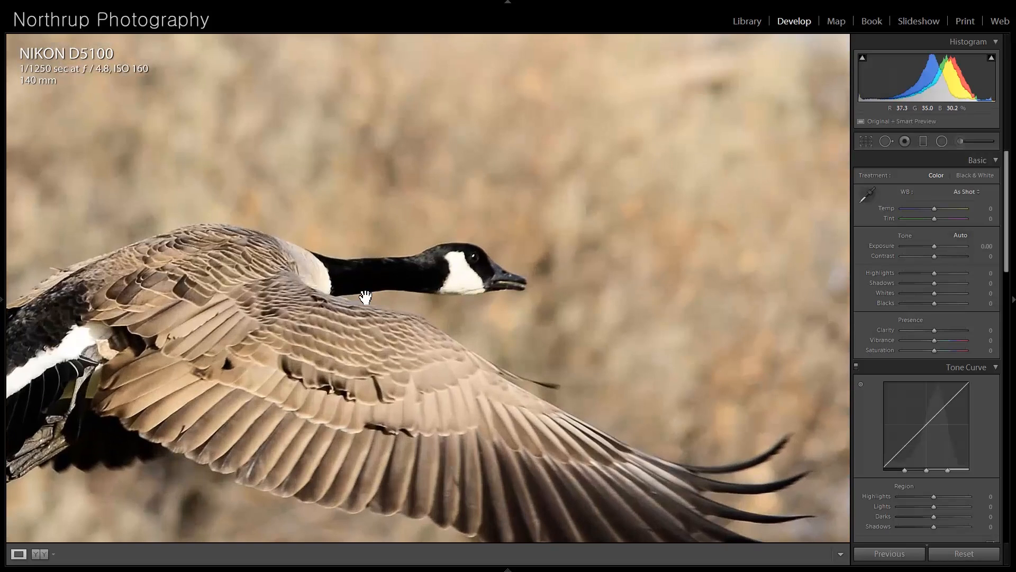
pyautogui.click(366, 296)
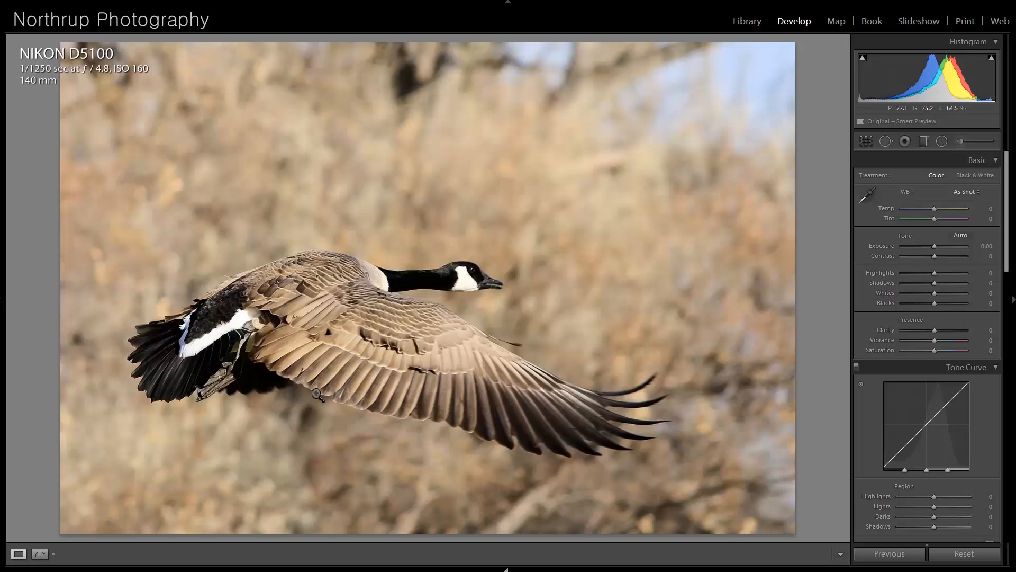
# - Open the black-and-white icy river photo, set Exposure to +0.87 and Blacks to -49, and check the water up close
pyautogui.press('Right')
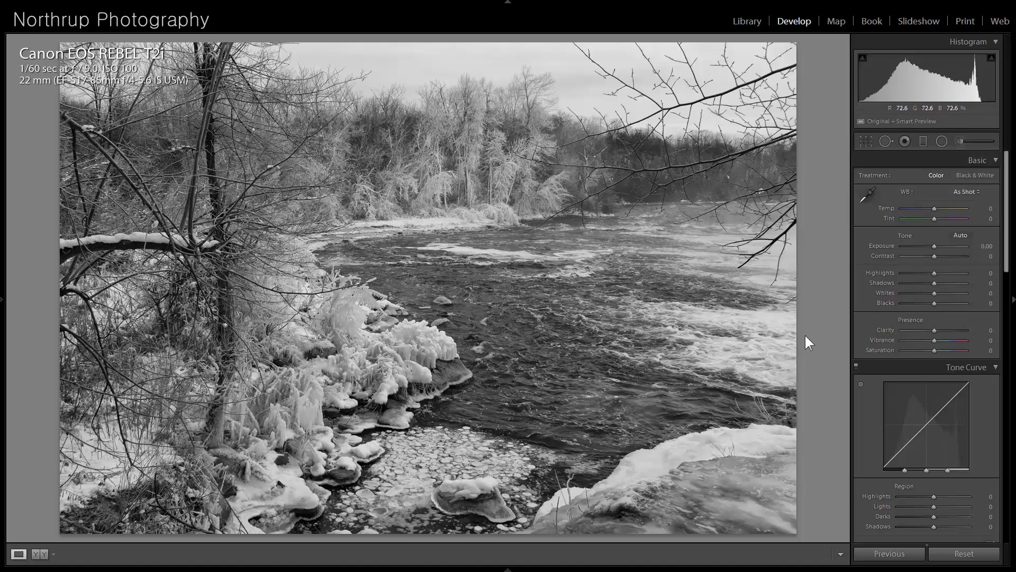
pyautogui.moveTo(933, 245); pyautogui.dragTo(938, 245)
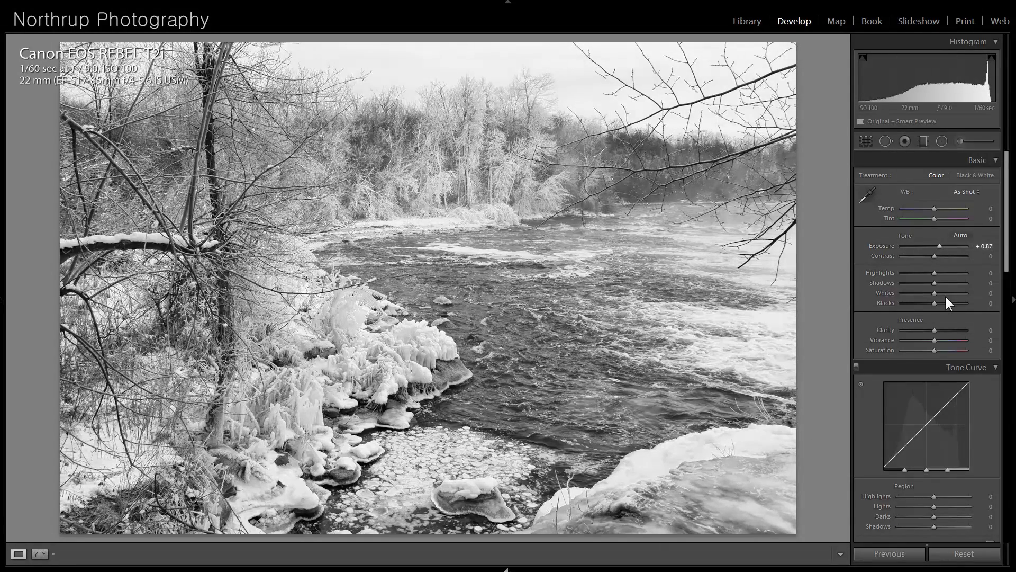
pyautogui.moveTo(938, 301)
pyautogui.mouseDown()
pyautogui.moveTo(907, 300)
pyautogui.moveTo(923, 304)
pyautogui.mouseUp()
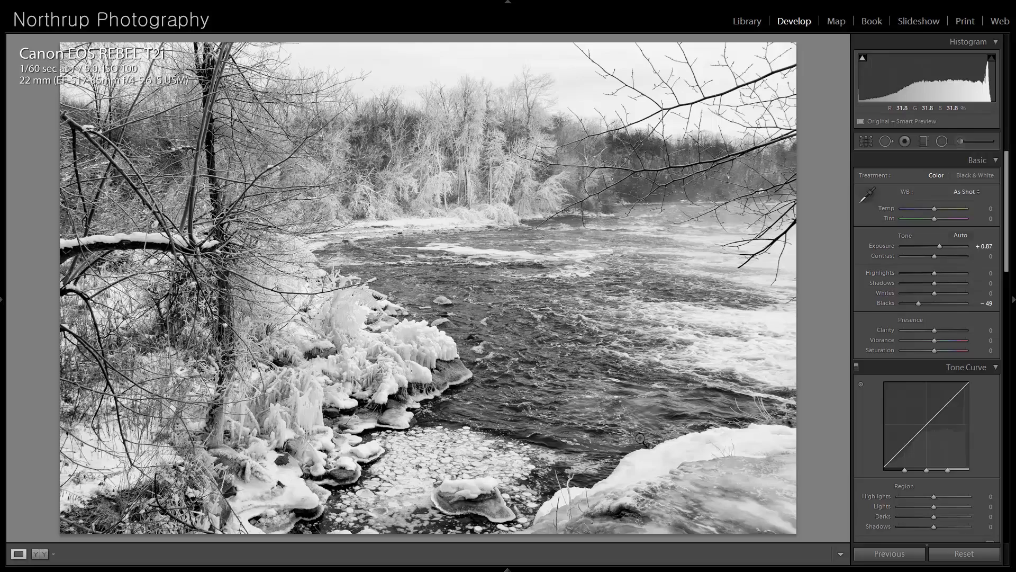
pyautogui.click(310, 329)
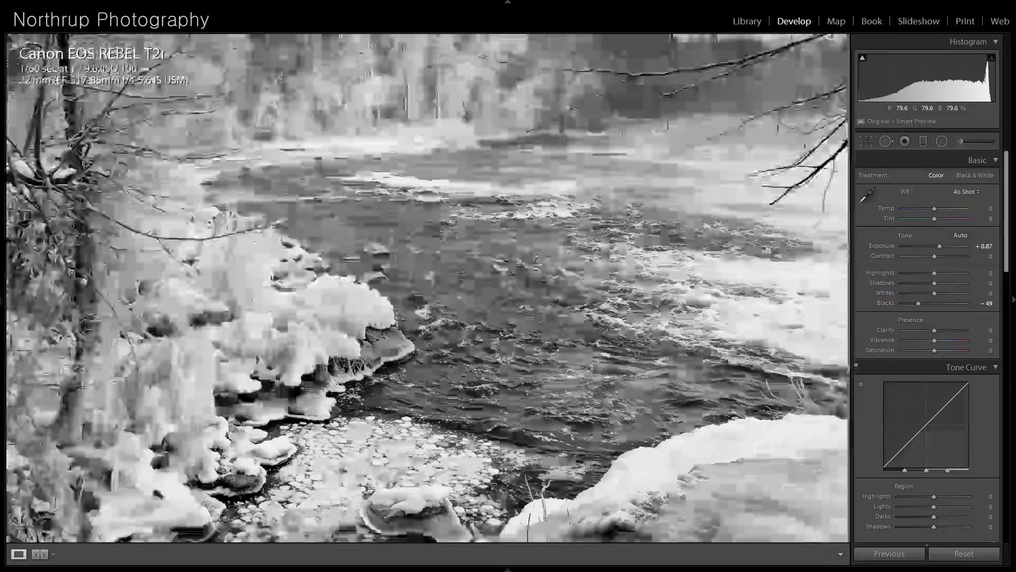
pyautogui.click(322, 290)
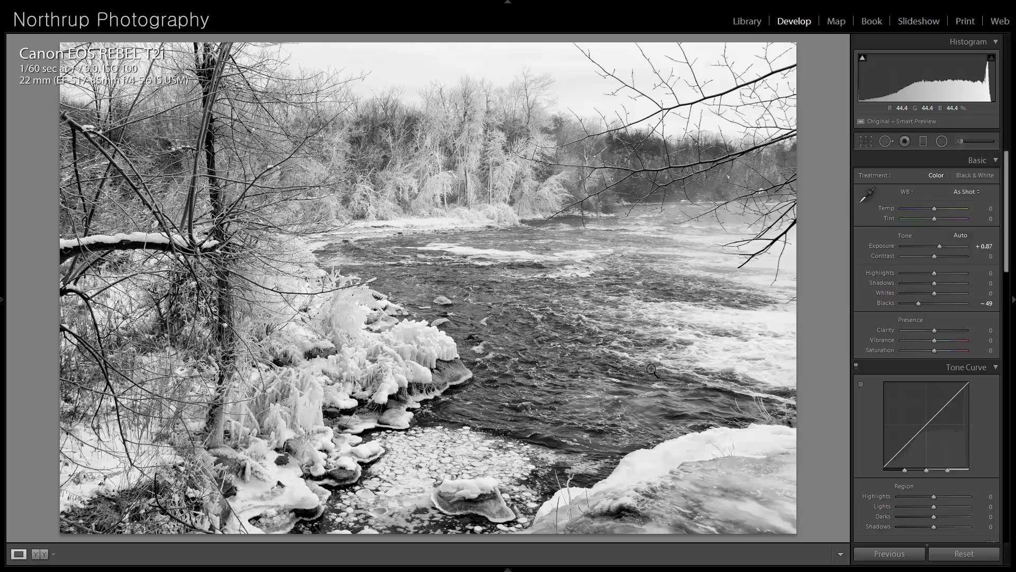
# - Move past the pink light-painted heart to the sunset pier photo and examine its Ferris wheel and sun at higher magnification
pyautogui.press('Right')
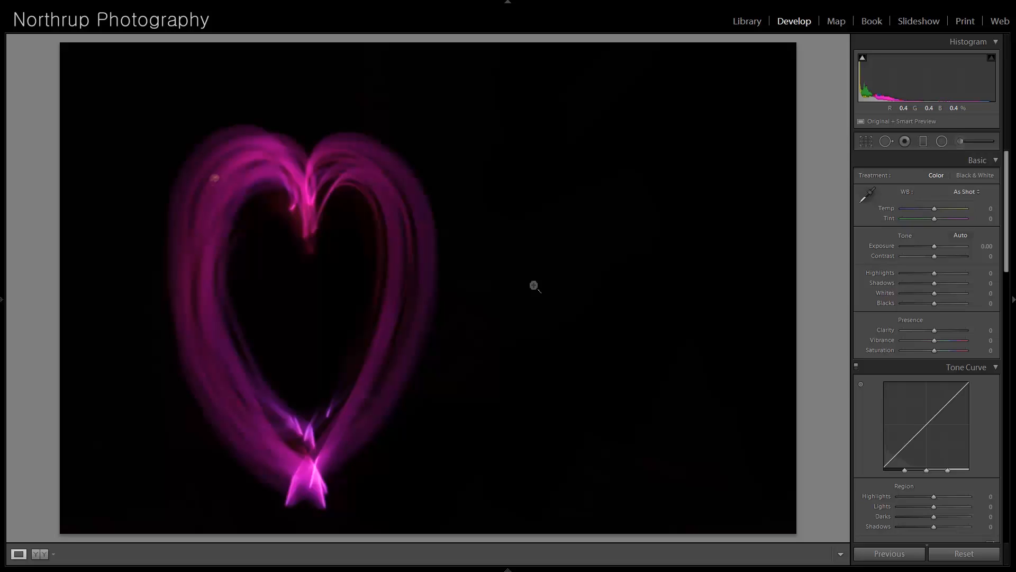
pyautogui.press('Right')
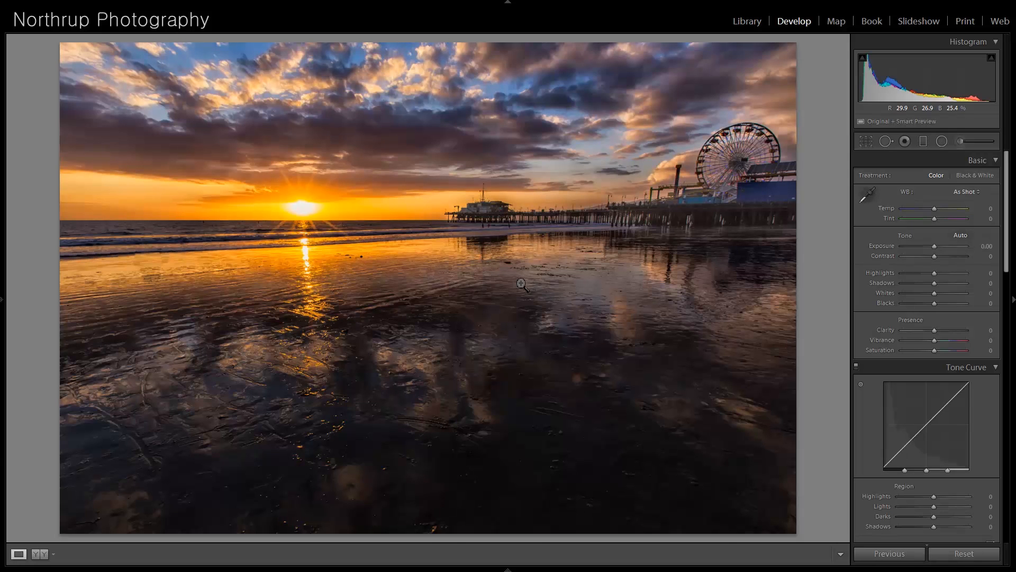
pyautogui.click(736, 145)
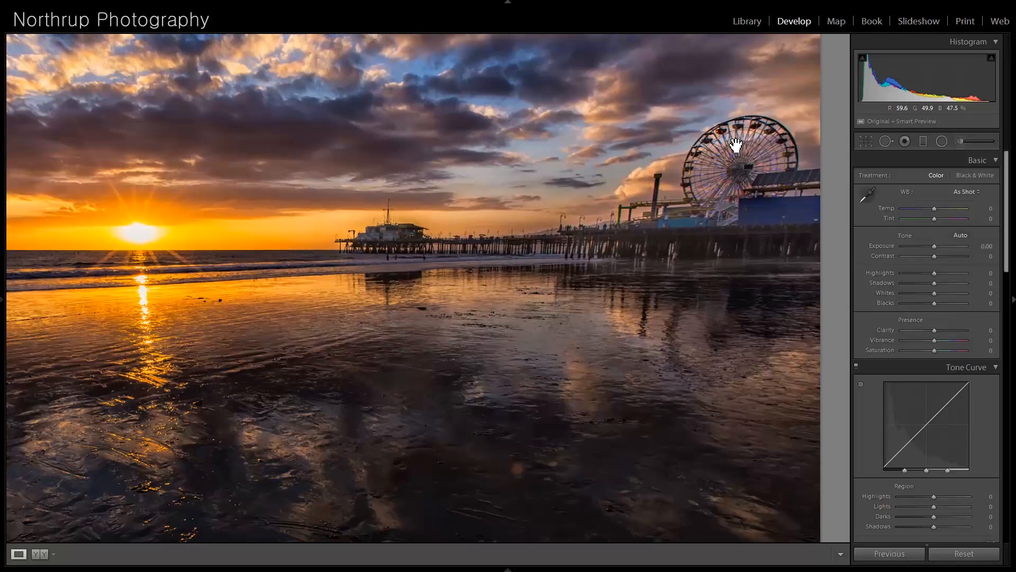
pyautogui.moveTo(698, 140); pyautogui.dragTo(554, 182)
pyautogui.moveTo(289, 216); pyautogui.dragTo(648, 200)
pyautogui.click(315, 200)
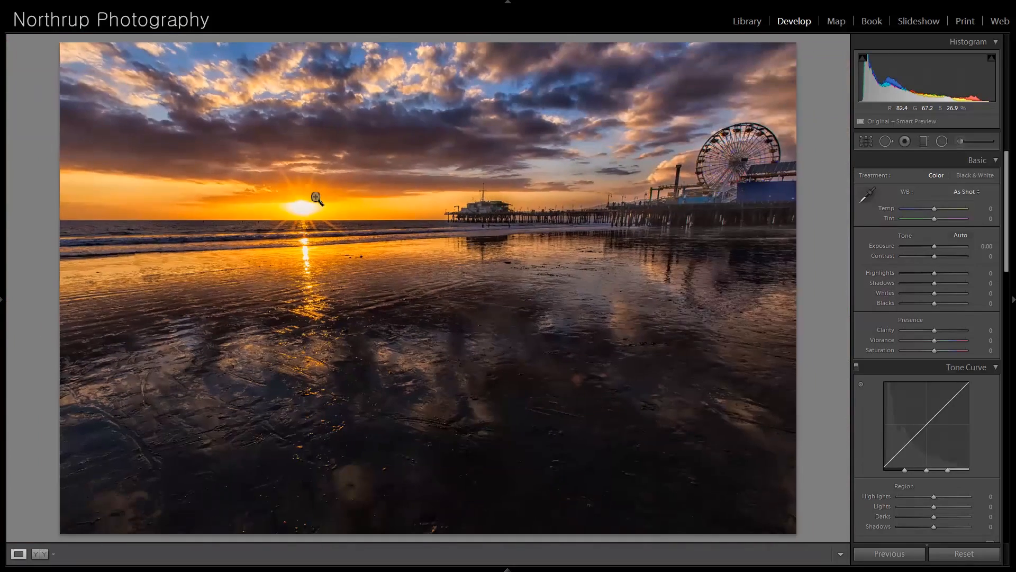
# - Try a tighter, repositioned crop of the pier photo that trims its left side and dark foreground, and restore the imported state
pyautogui.click(867, 140)
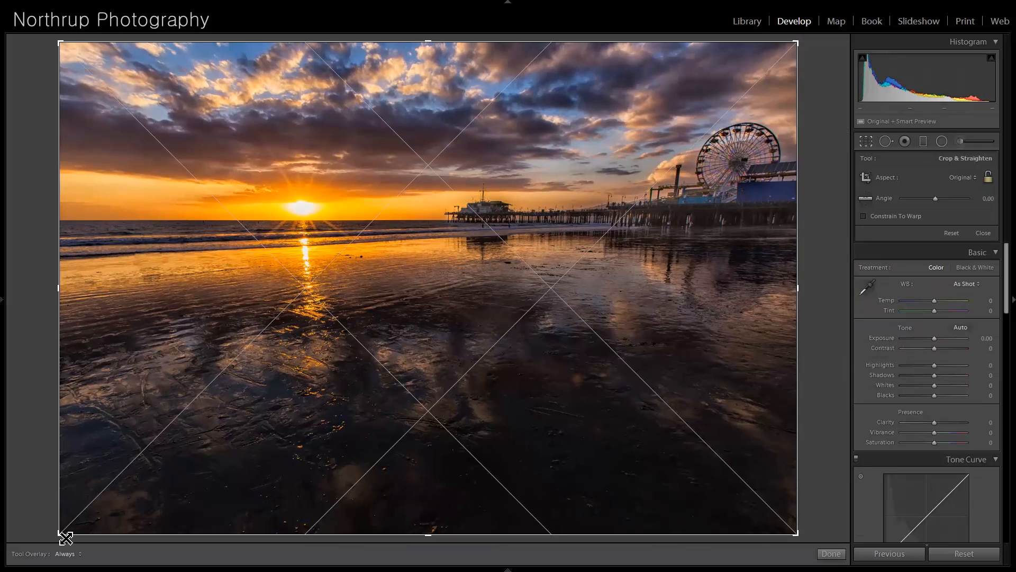
pyautogui.moveTo(66, 538); pyautogui.dragTo(137, 483)
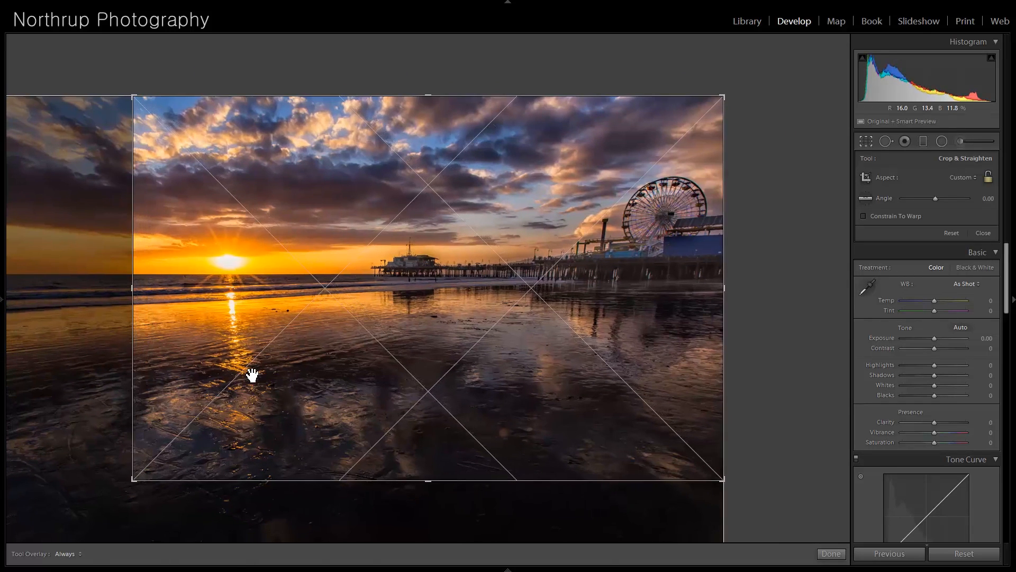
pyautogui.press('Return')
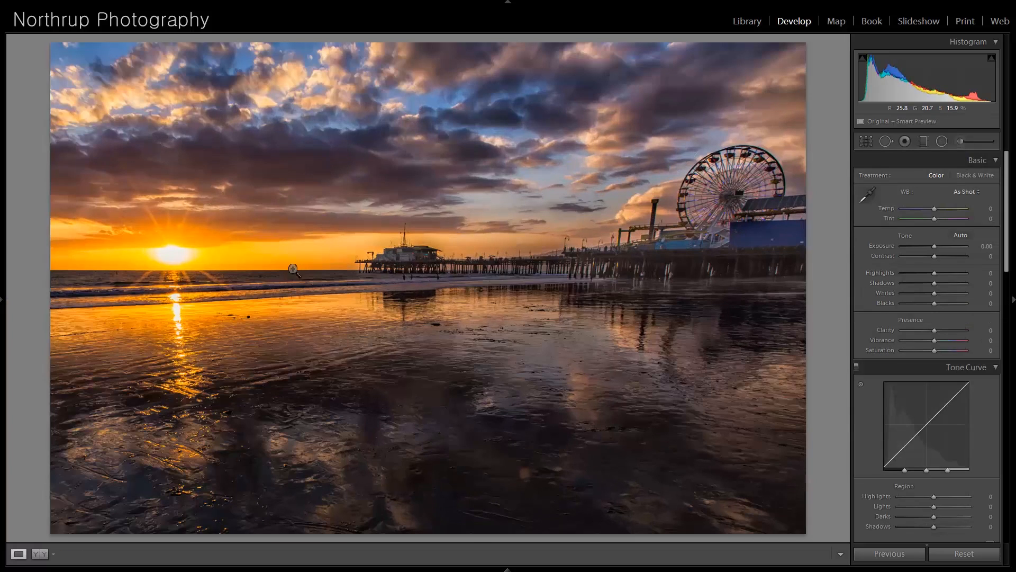
pyautogui.click(866, 141)
pyautogui.moveTo(424, 277); pyautogui.dragTo(421, 242)
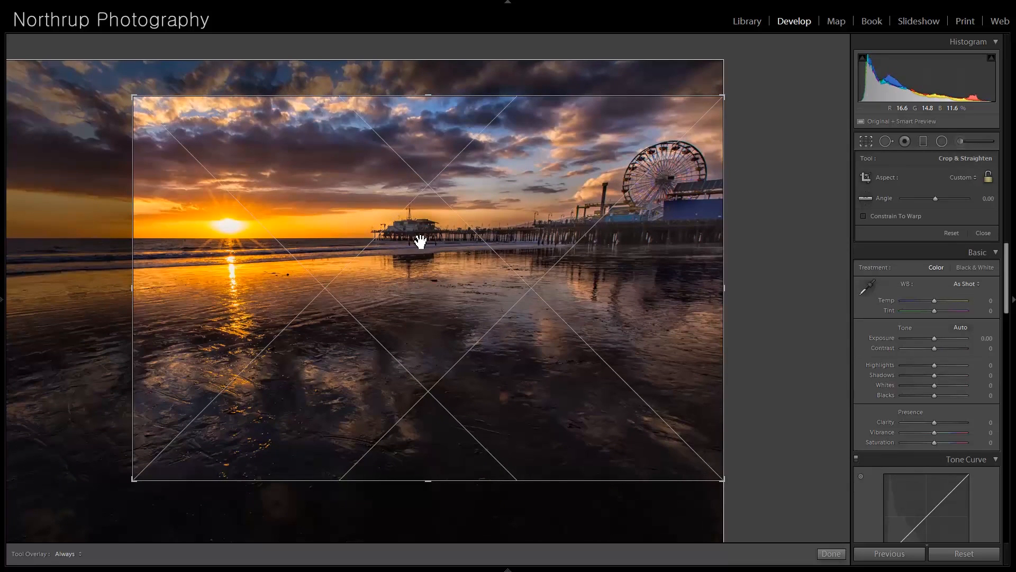
pyautogui.press('Return')
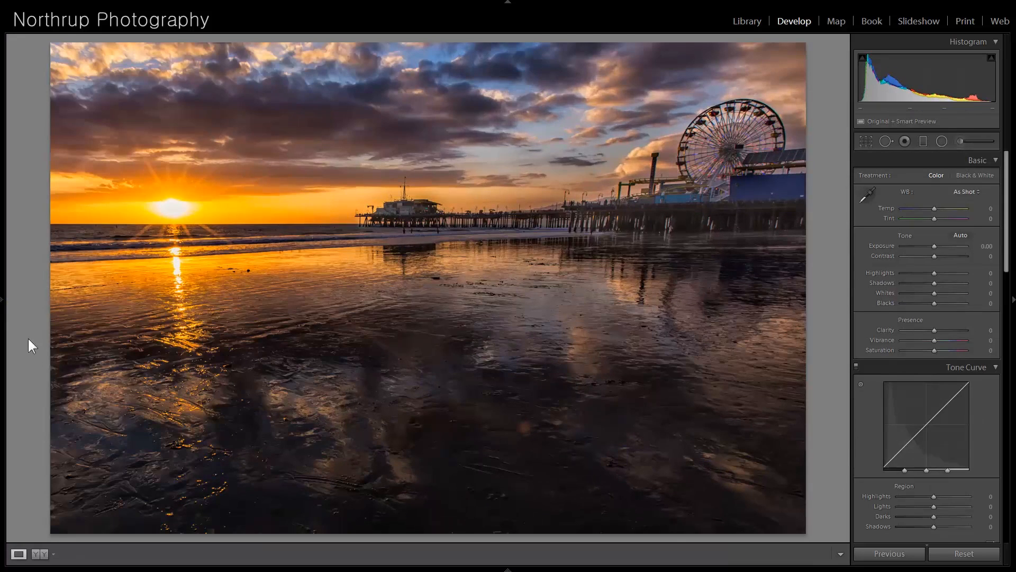
pyautogui.click(4, 299)
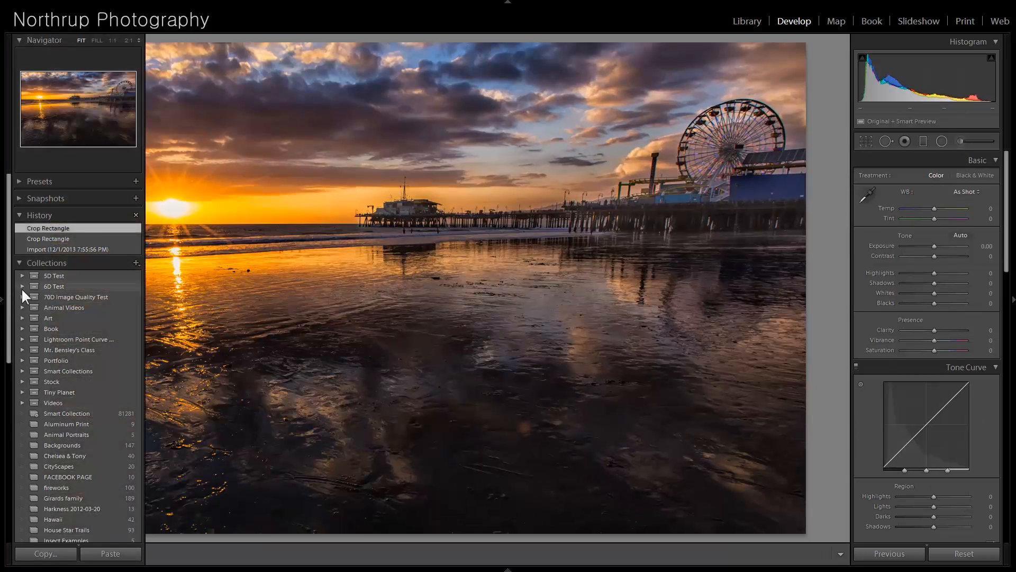
pyautogui.click(66, 248)
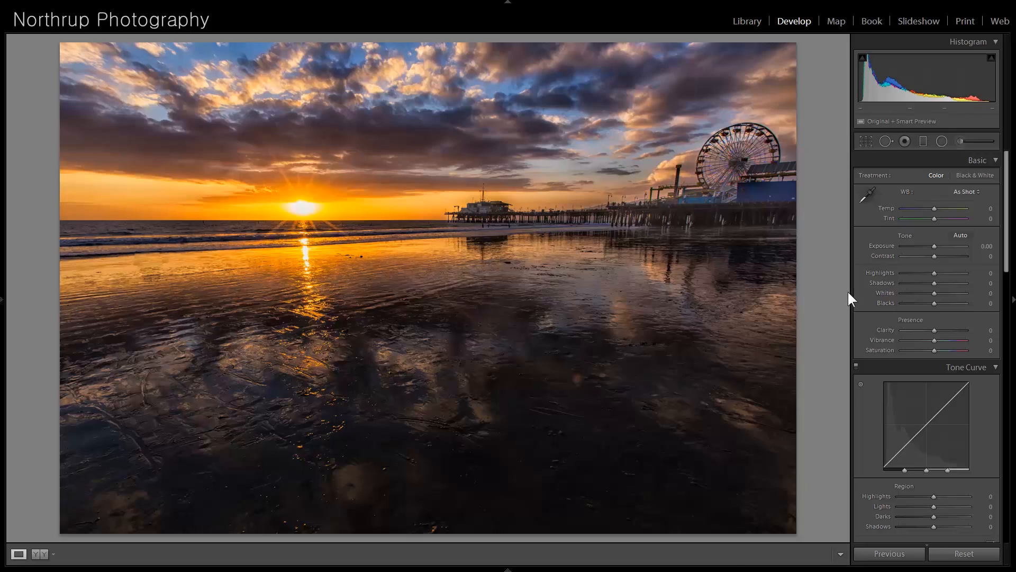
# - Crop the pier photo to a wide panorama, removing the dark wet sand in the foreground and a strip along the left edge
pyautogui.click(866, 141)
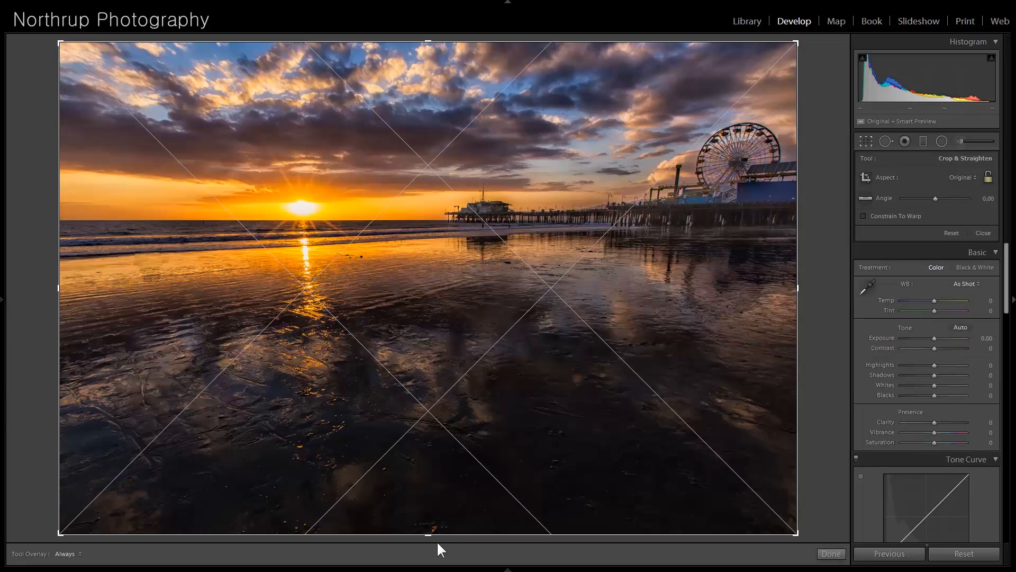
pyautogui.moveTo(430, 536); pyautogui.dragTo(426, 441)
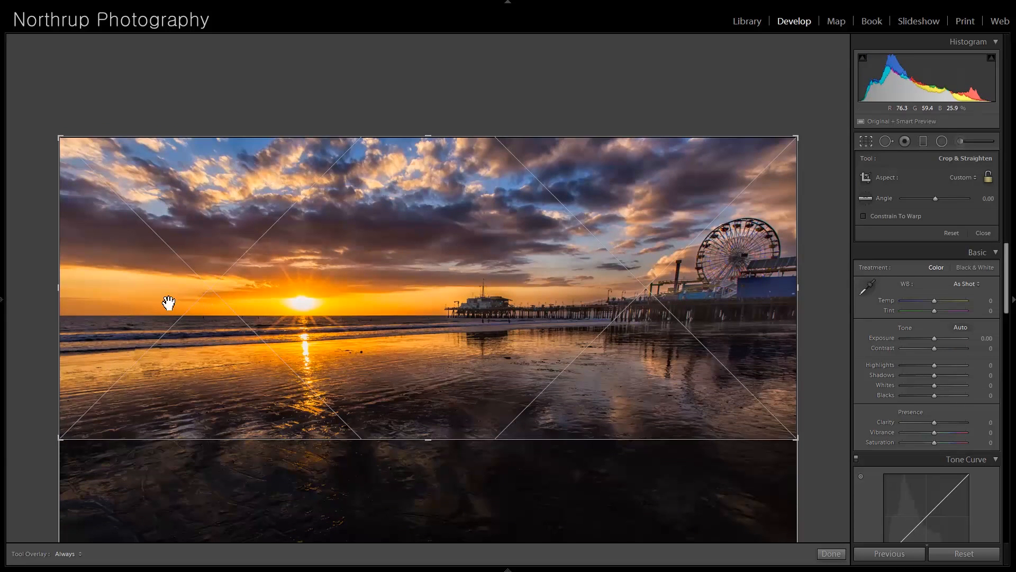
pyautogui.moveTo(59, 288); pyautogui.dragTo(103, 292)
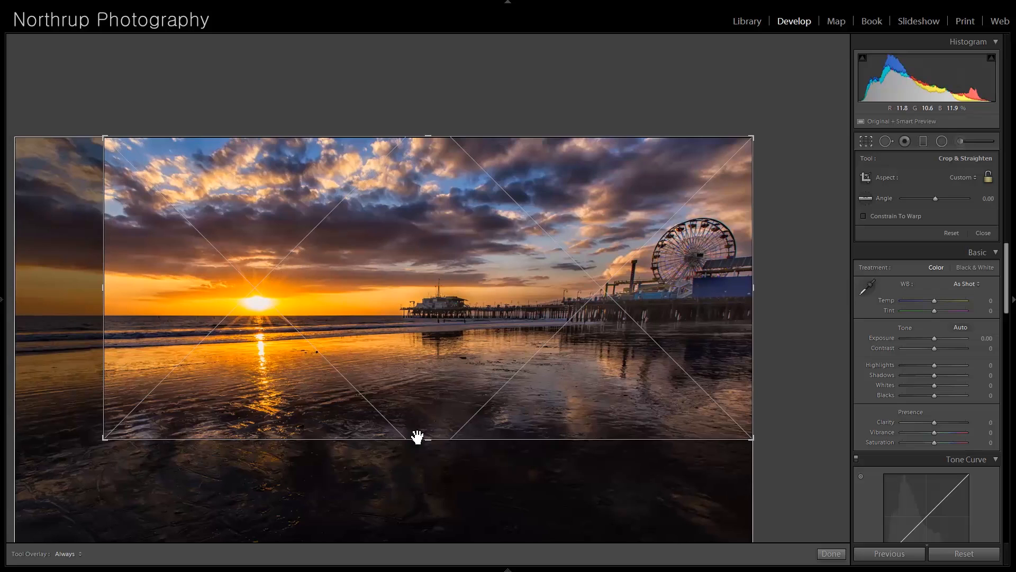
pyautogui.moveTo(427, 444); pyautogui.dragTo(434, 429)
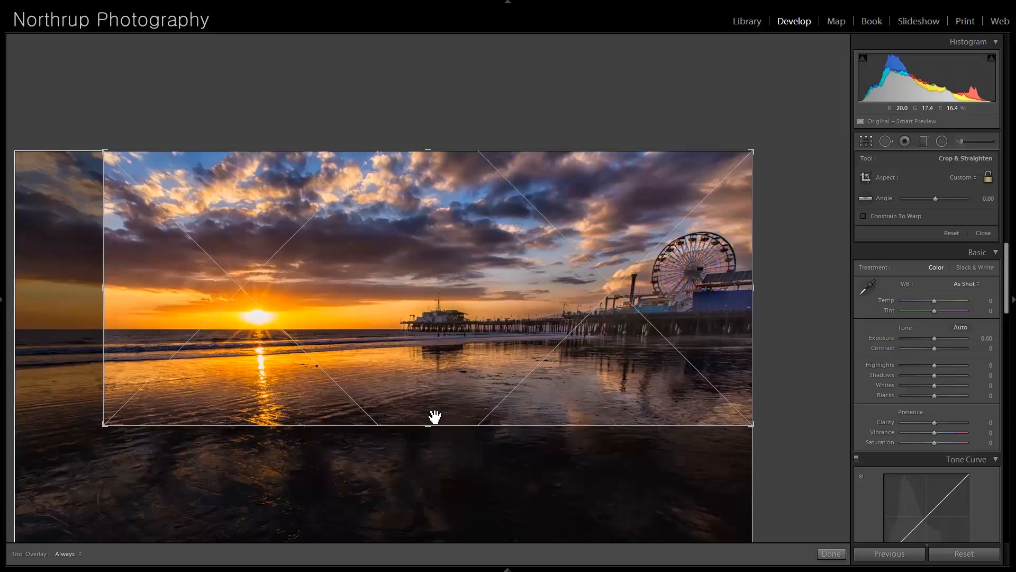
pyautogui.press('Return')
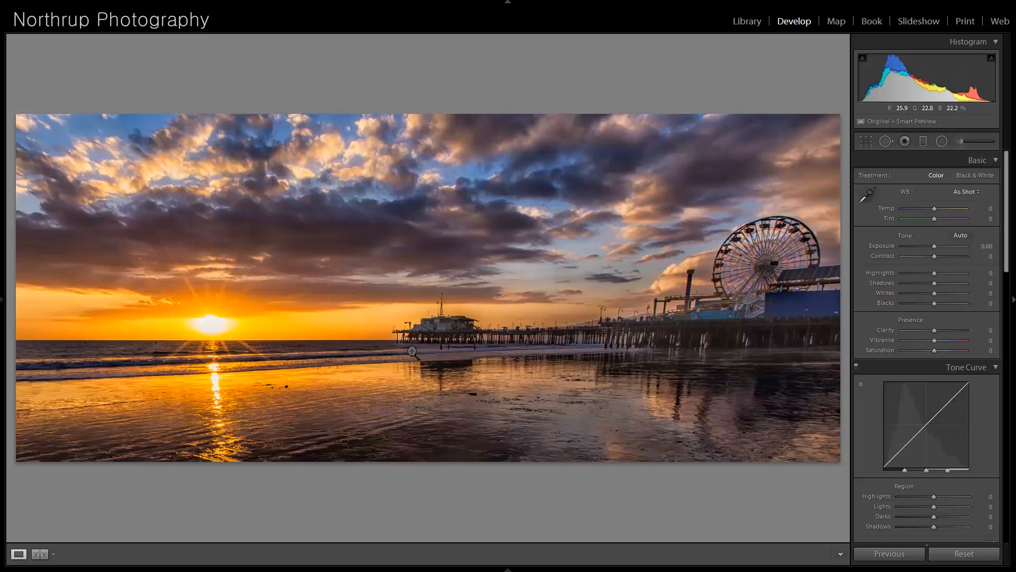
# - Open the portrait of the girl with the white vignette and examine her eyes and skin at higher magnification
pyautogui.press('Right')
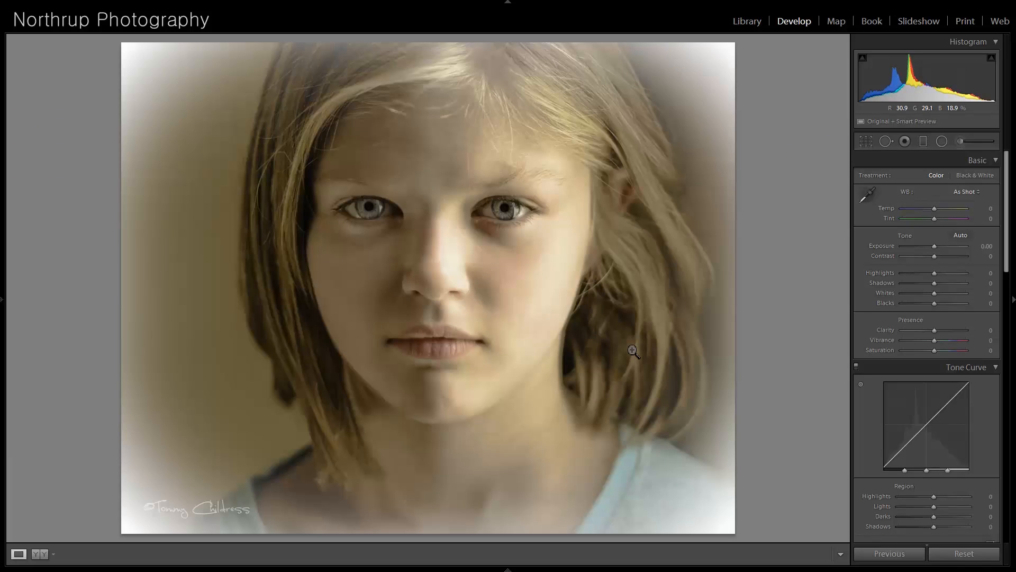
pyautogui.click(580, 279)
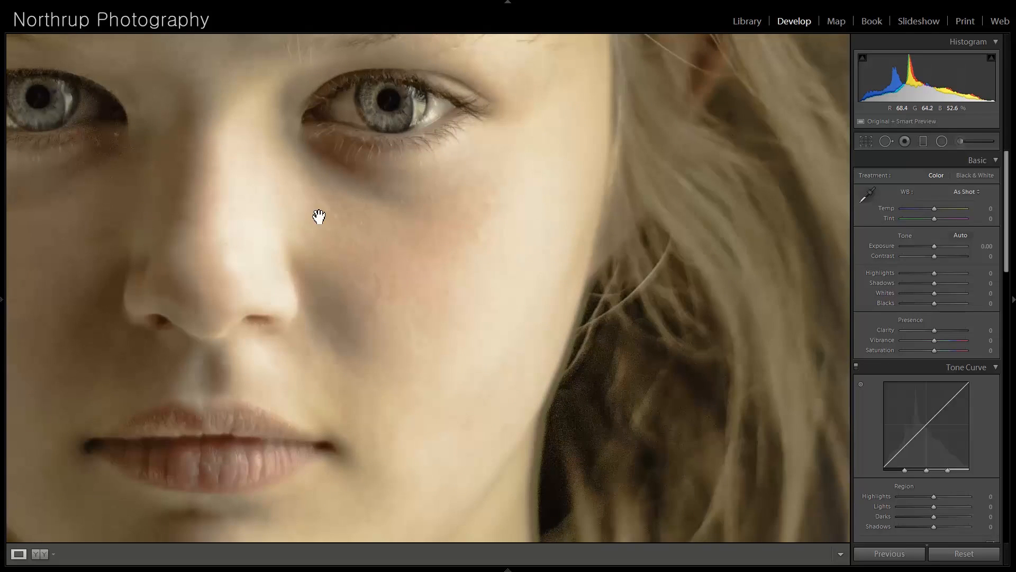
pyautogui.moveTo(246, 170); pyautogui.dragTo(469, 311)
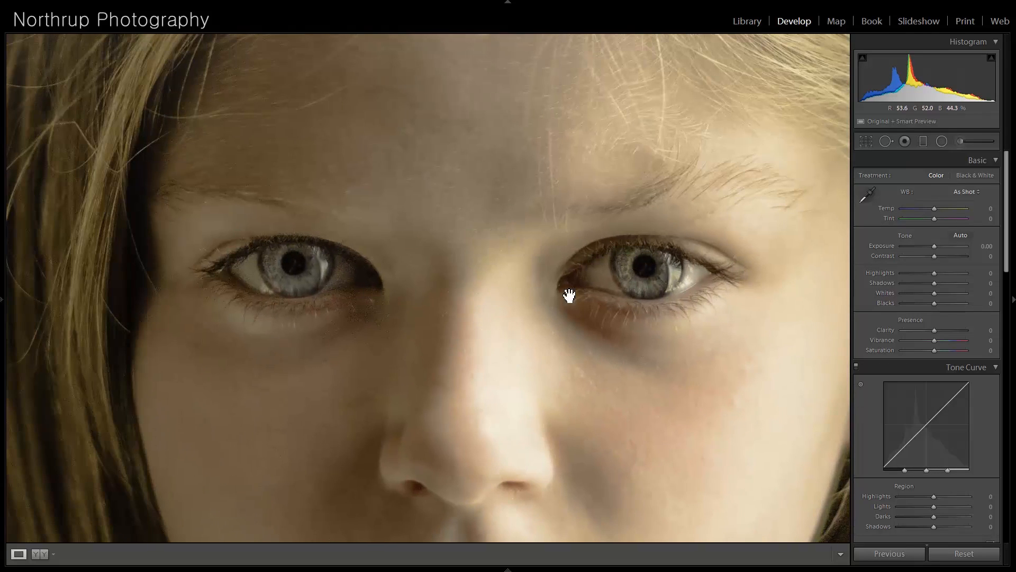
pyautogui.moveTo(438, 157); pyautogui.dragTo(439, 59)
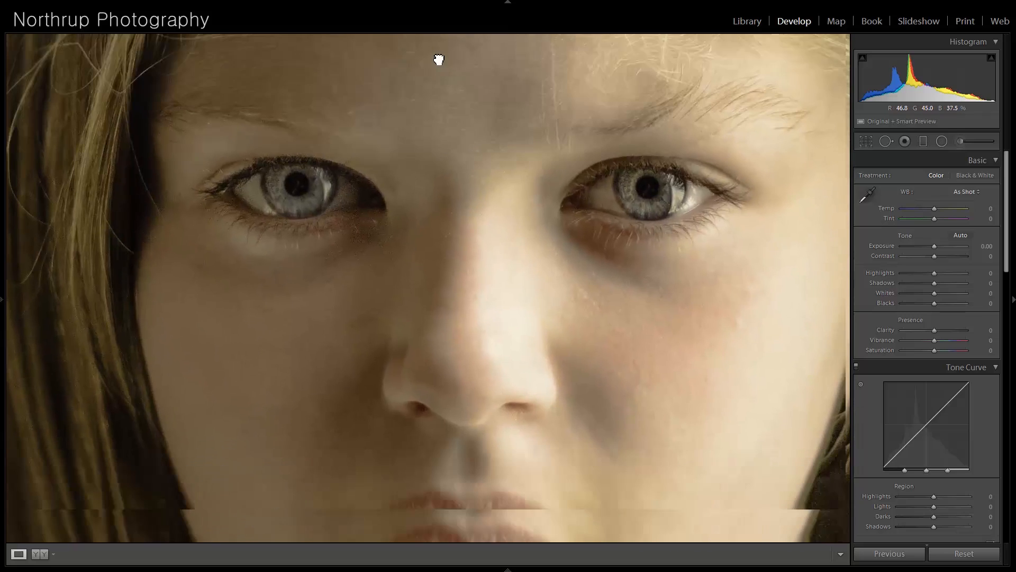
pyautogui.click(464, 184)
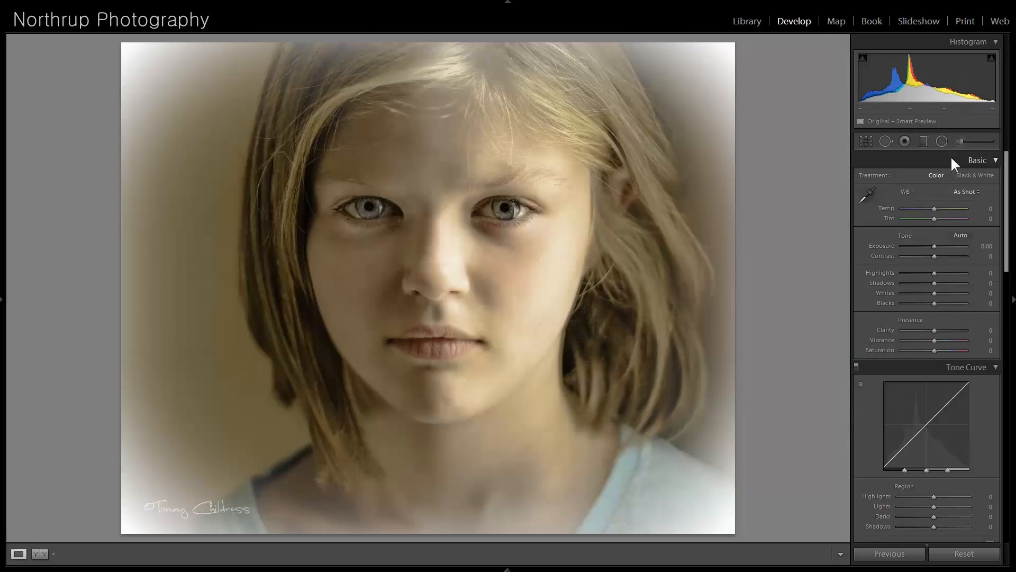
pyautogui.scroll(-10, 1009, 214)
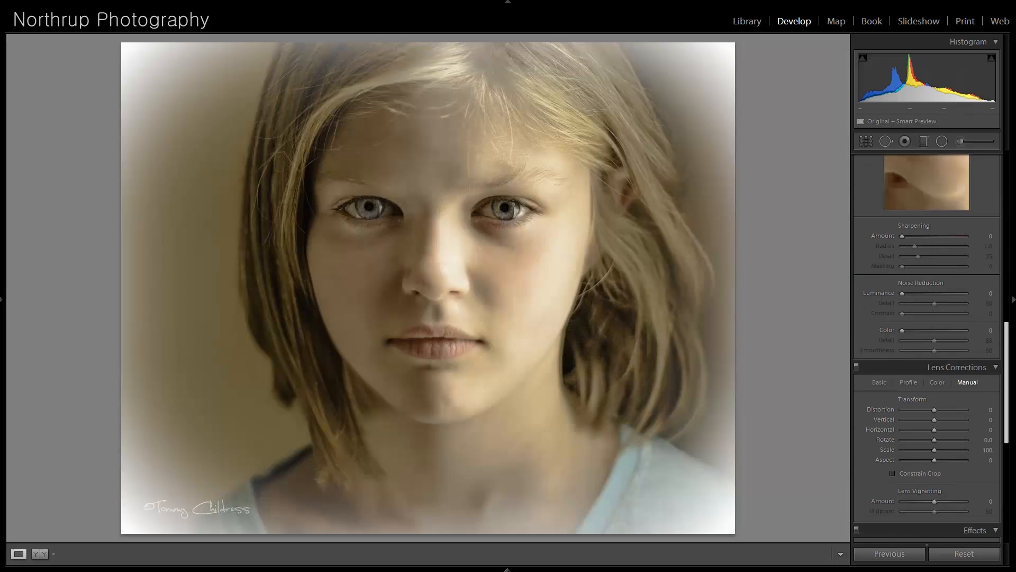
# - Examine the photographer's signature watermark in the lower-left corner of the girl's portrait at higher magnification
pyautogui.scroll(-6, 1008, 449)
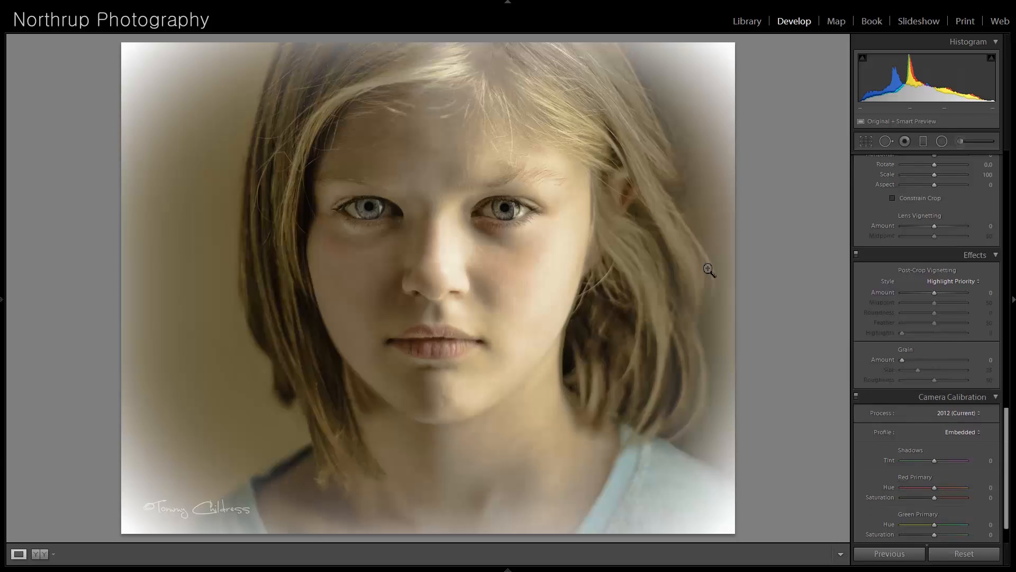
pyautogui.click(200, 495)
pyautogui.moveTo(195, 481); pyautogui.dragTo(170, 354)
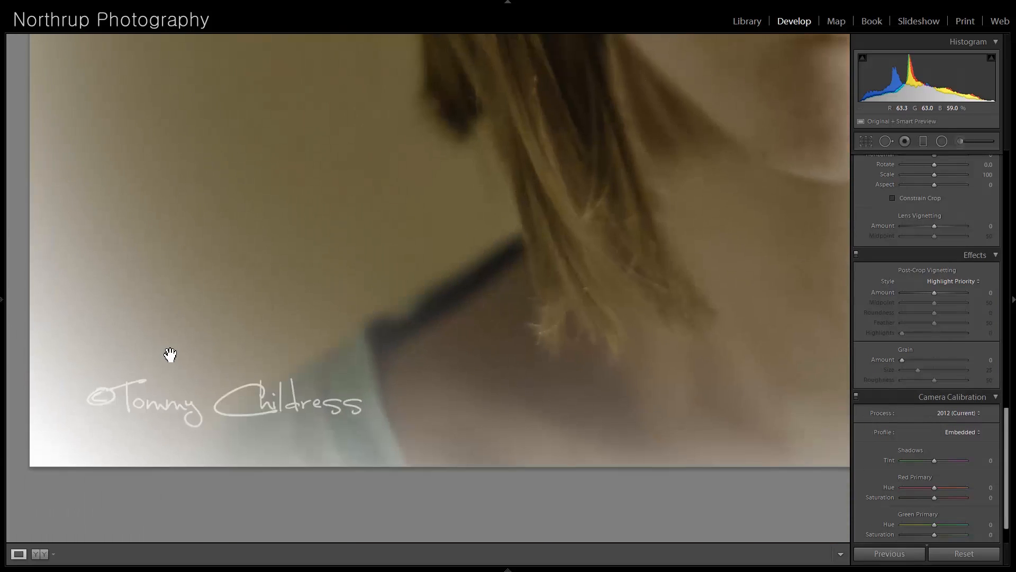
pyautogui.click(182, 396)
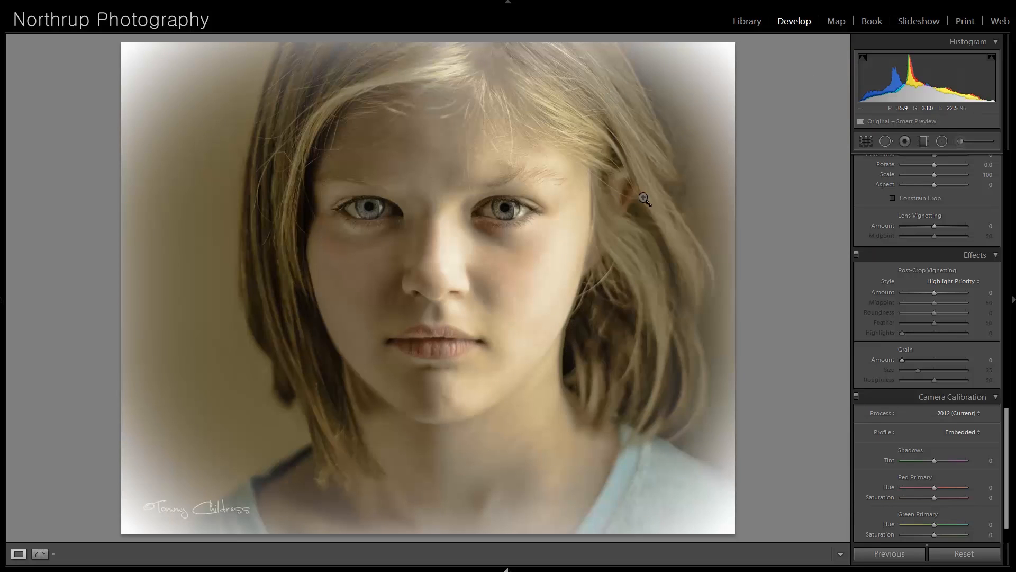
# - Raise Shadows to +60 on the black-and-white sleeping dog photo and check the dog's face at higher magnification
pyautogui.press('Right')
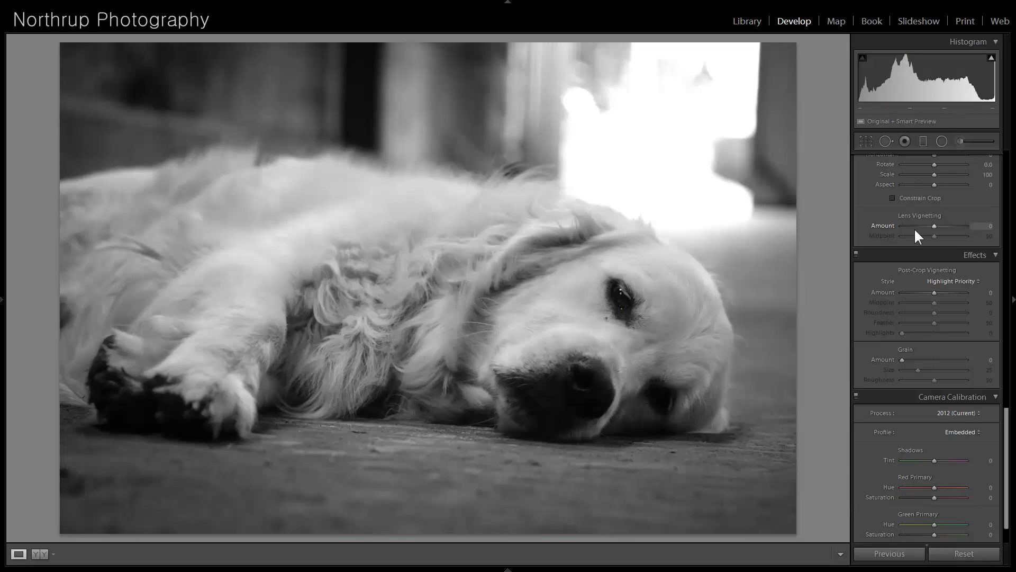
pyautogui.scroll(10, 955, 300)
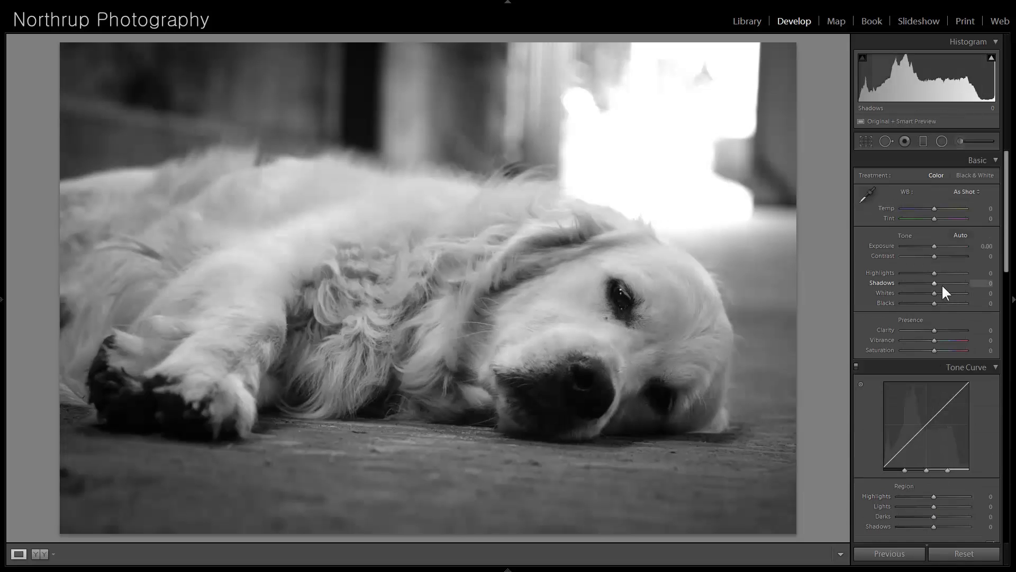
pyautogui.moveTo(937, 283); pyautogui.dragTo(955, 280)
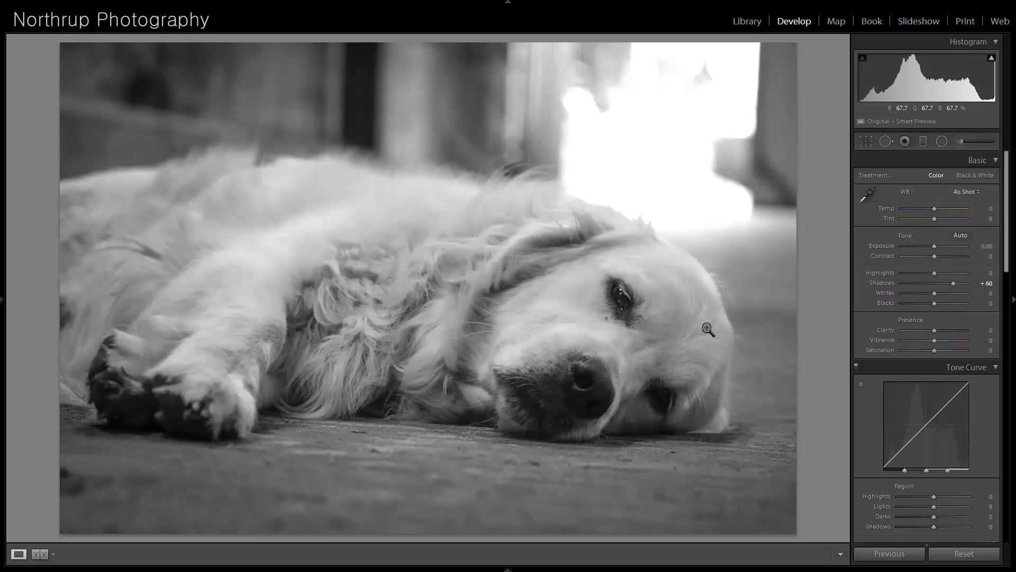
pyautogui.click(646, 313)
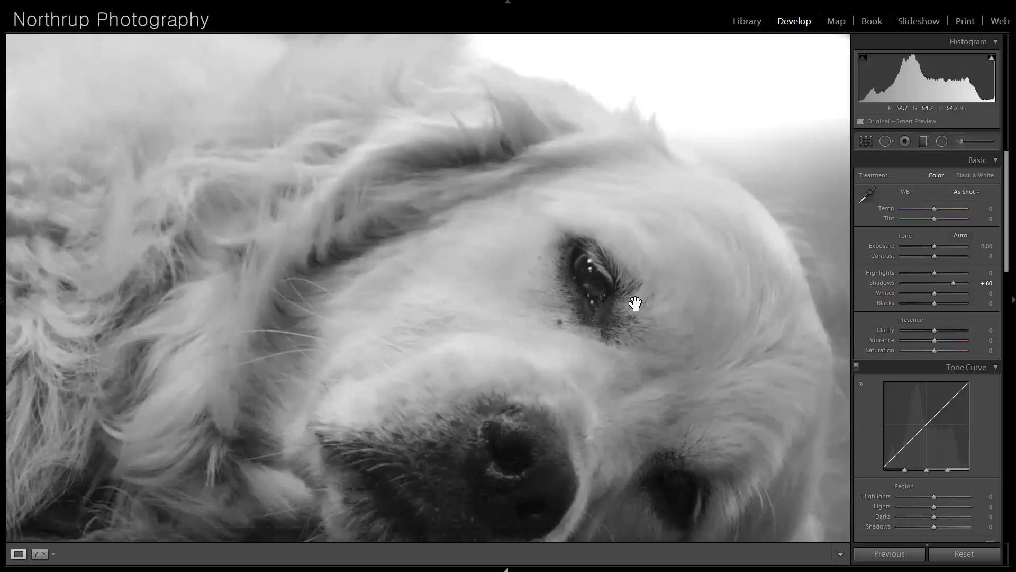
pyautogui.click(614, 404)
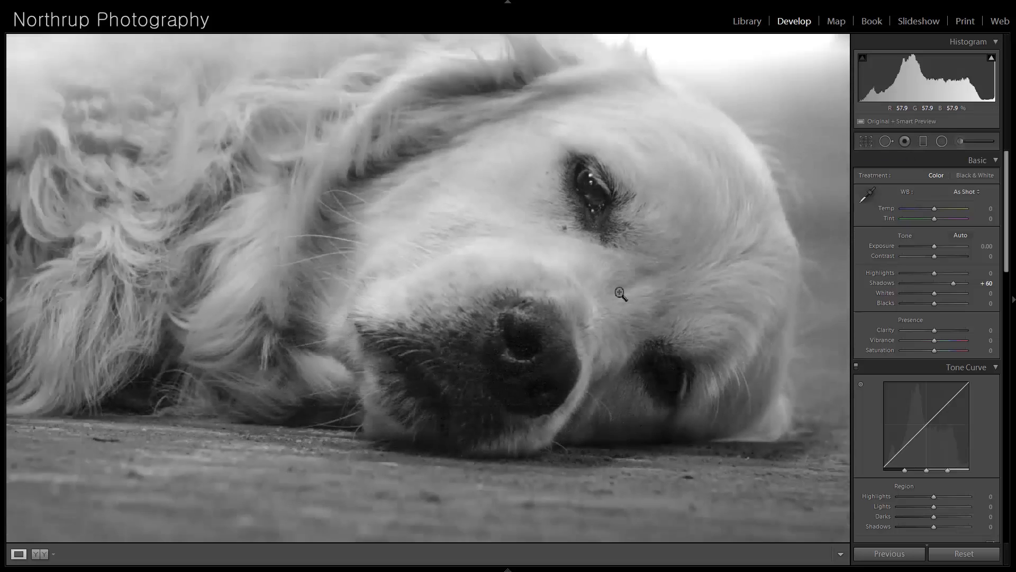
pyautogui.click(621, 295)
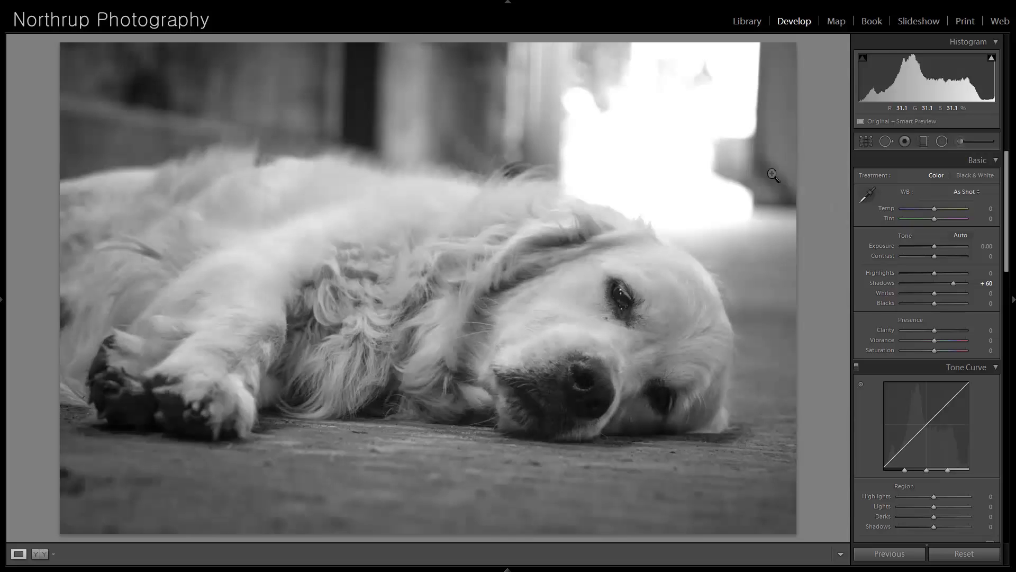
# - Move on to the night castle photo and raise its Shadows to +100
pyautogui.press('Right')
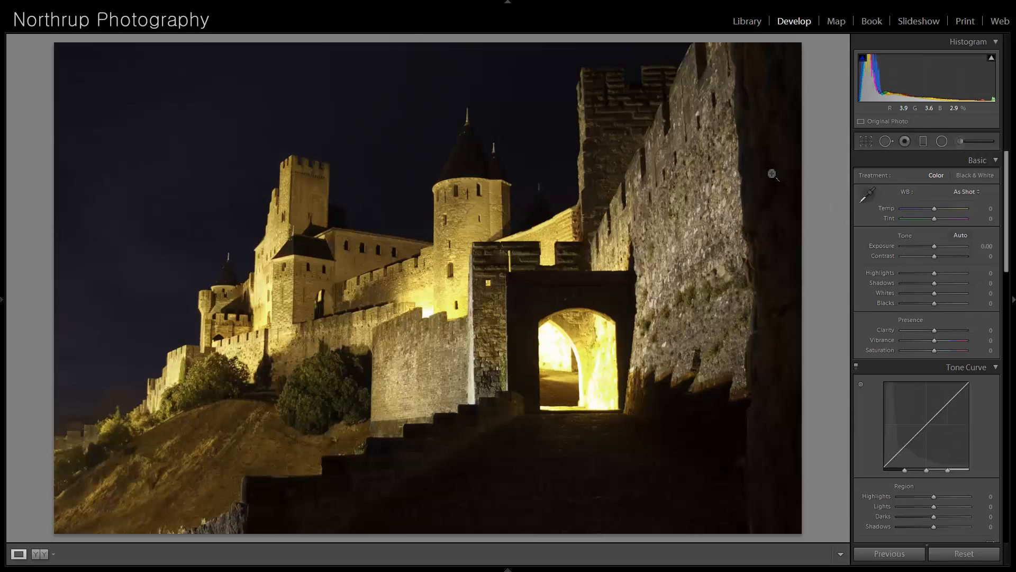
pyautogui.click(563, 281)
pyautogui.click(458, 288)
pyautogui.moveTo(936, 284); pyautogui.dragTo(965, 283)
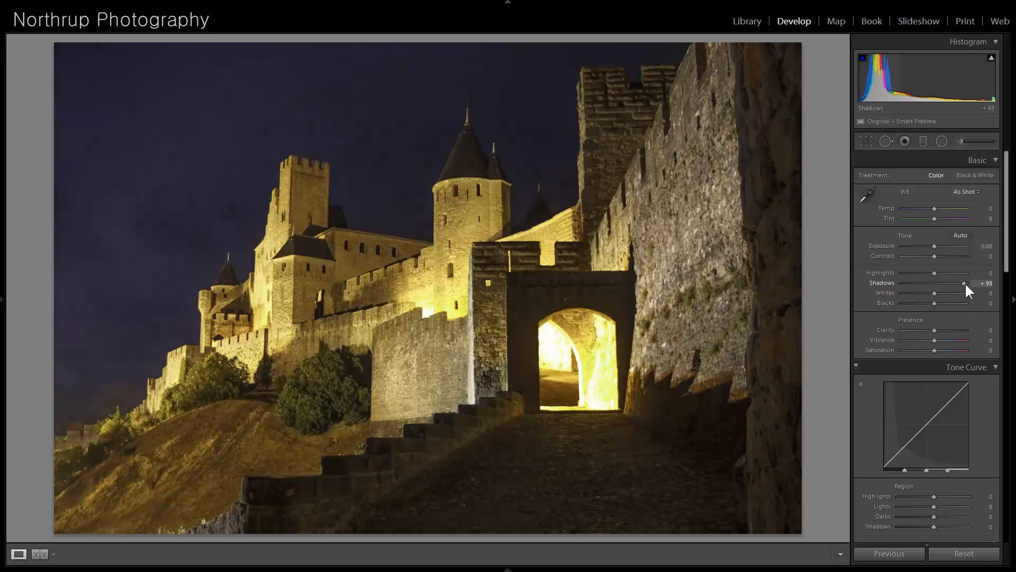
pyautogui.moveTo(965, 281); pyautogui.dragTo(967, 283)
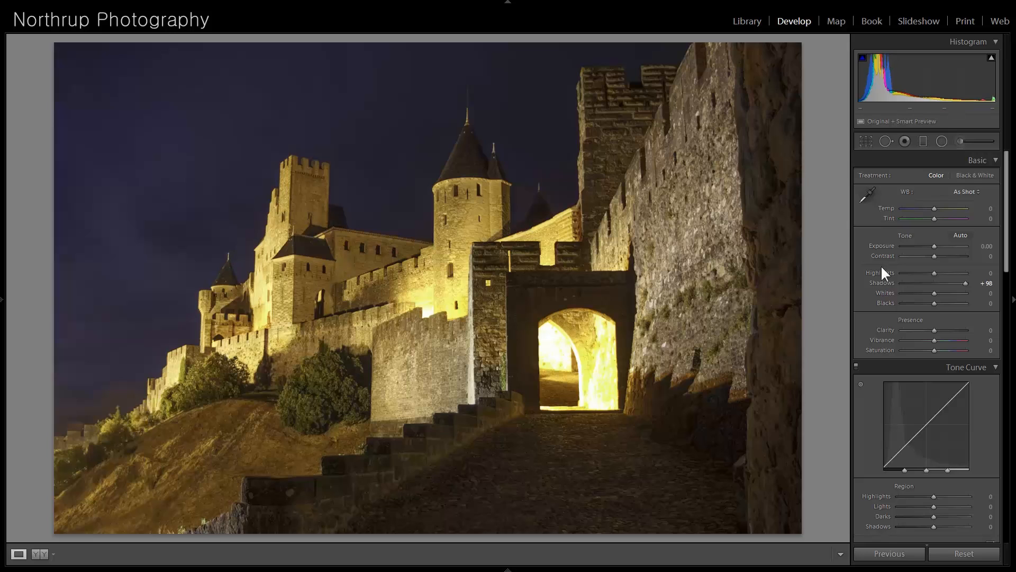
pyautogui.moveTo(944, 282); pyautogui.dragTo(990, 284)
# - View the castle photo without the adjustment controls, then cool its white balance to Temp -24 and Tint -14
pyautogui.click(1011, 223)
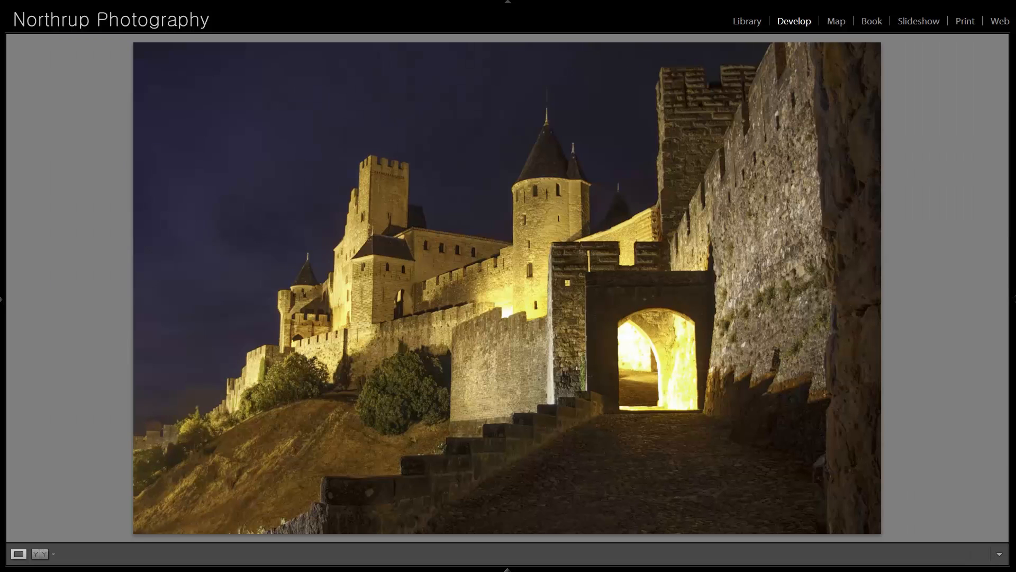
pyautogui.click(1012, 223)
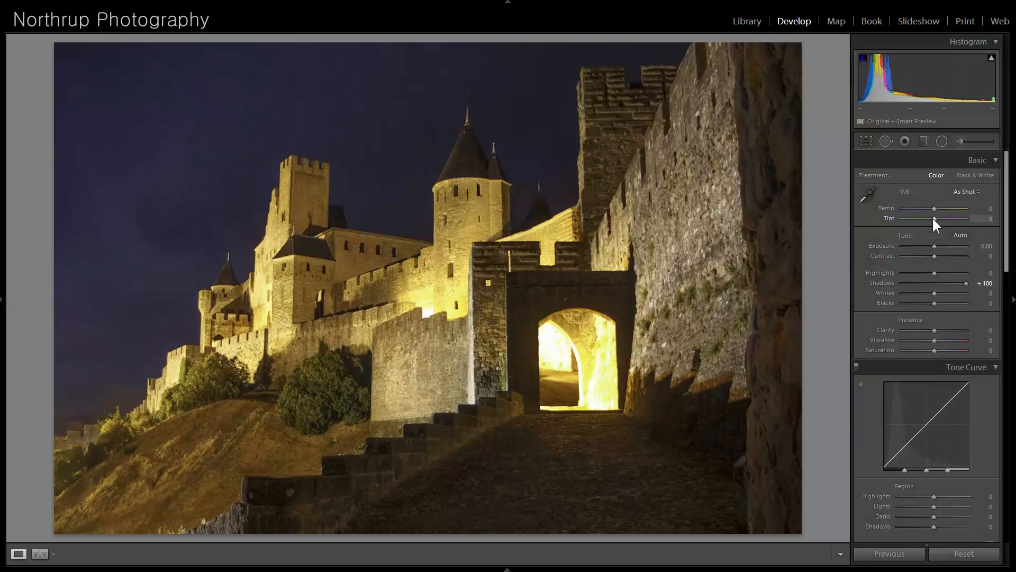
pyautogui.moveTo(931, 217); pyautogui.dragTo(926, 208)
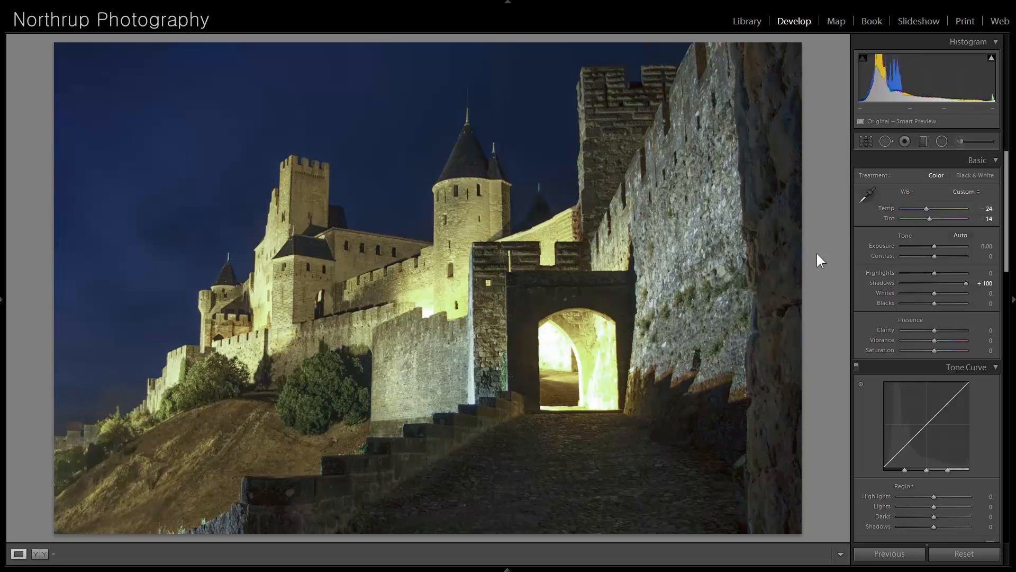
# - Open the beach photo of the sandy bottle and kneeling fisherman and examine the shells and glass at higher magnification
pyautogui.press('Right')
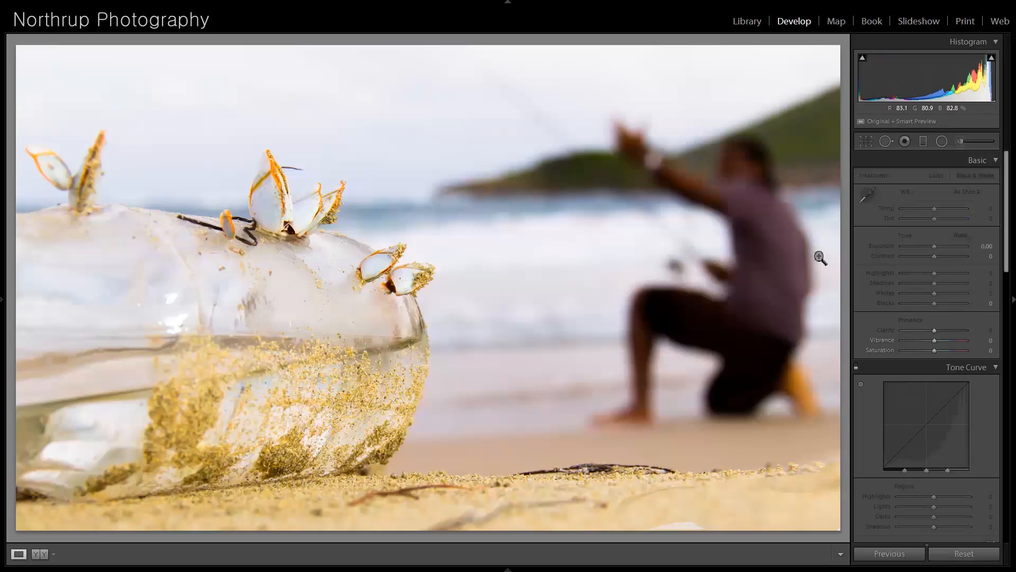
pyautogui.press('Left')
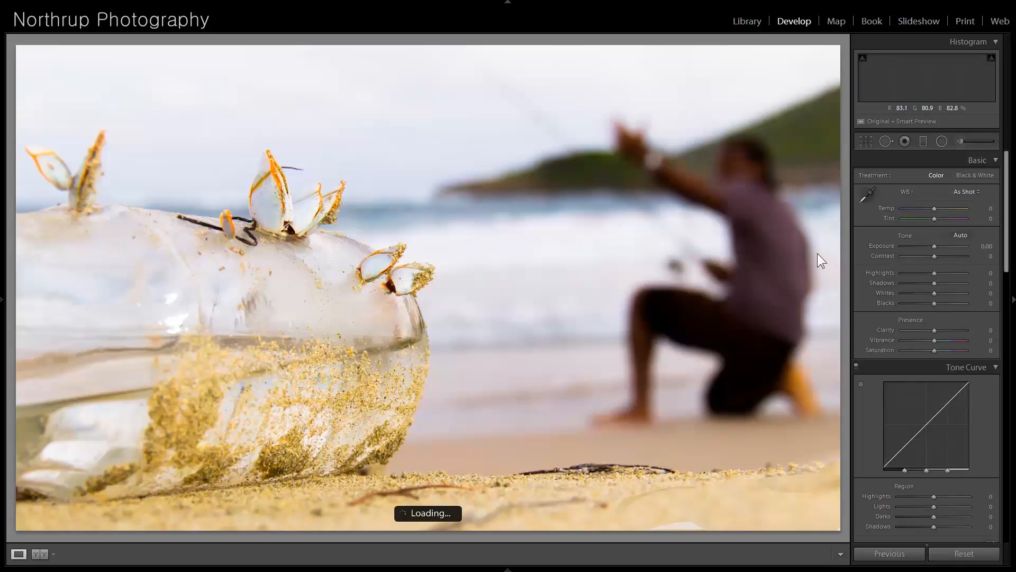
pyautogui.press('Right')
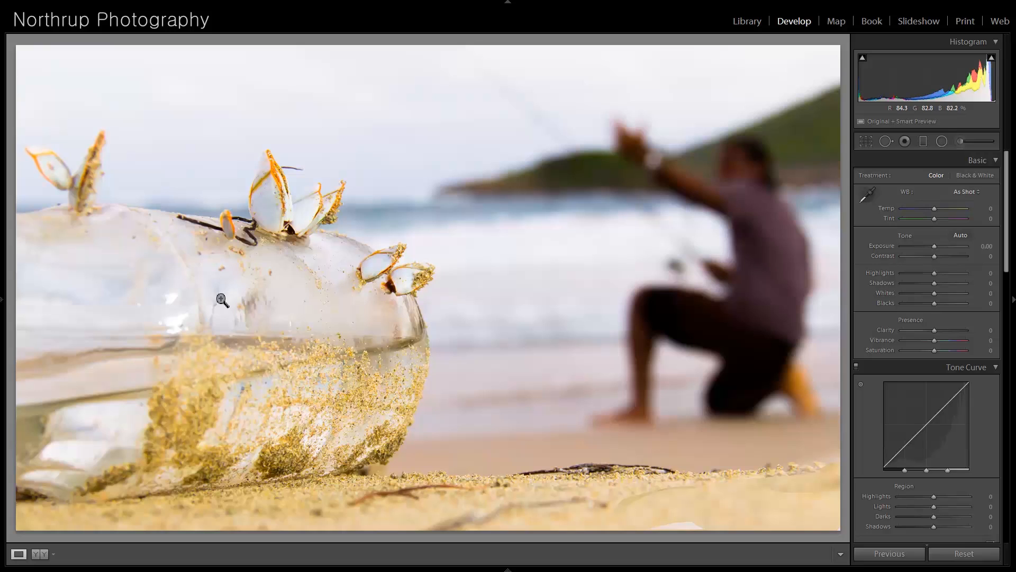
pyautogui.click(270, 211)
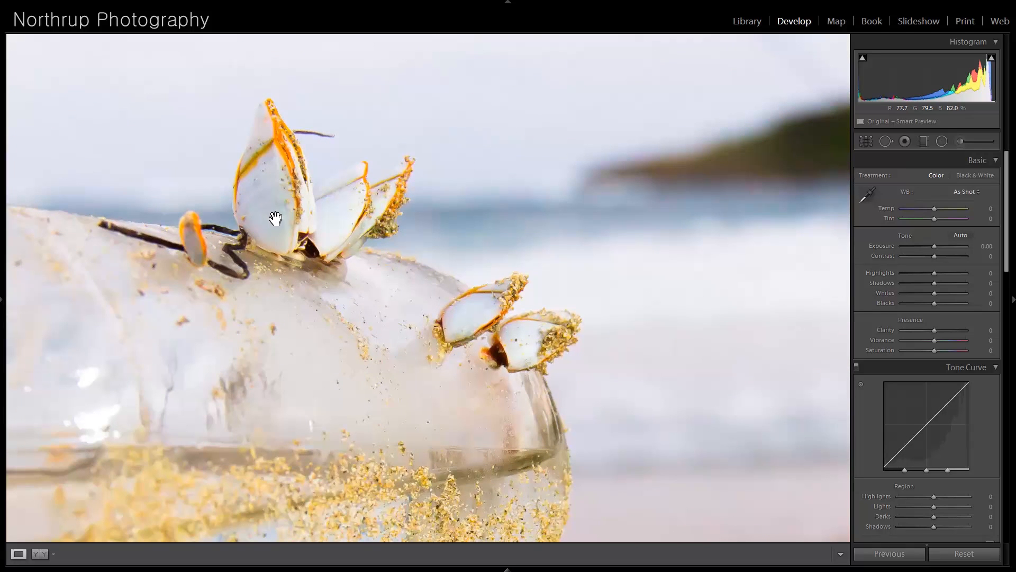
pyautogui.moveTo(288, 226); pyautogui.dragTo(475, 205)
pyautogui.moveTo(211, 233); pyautogui.dragTo(358, 146)
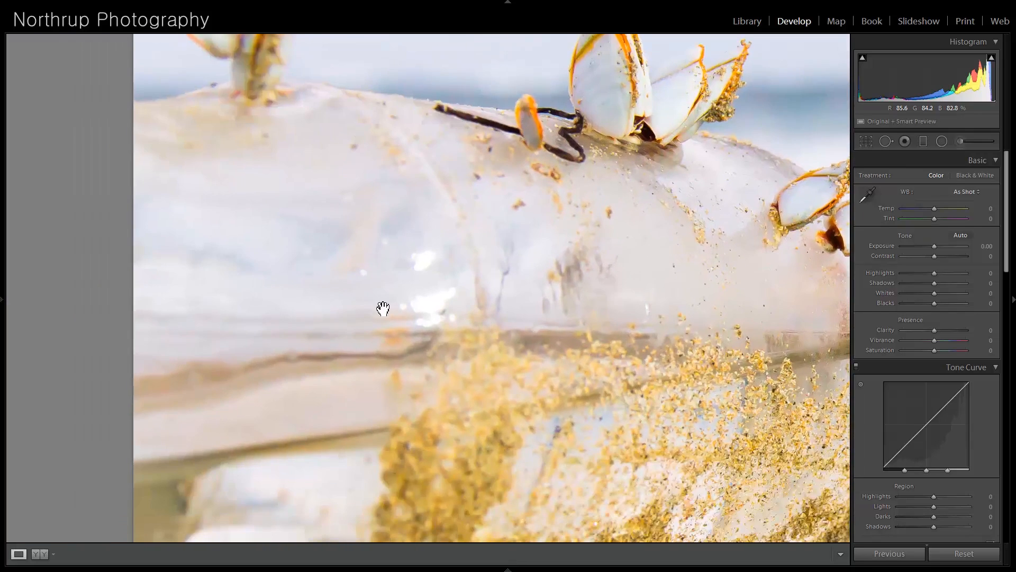
pyautogui.moveTo(382, 313); pyautogui.dragTo(338, 207)
pyautogui.click(338, 207)
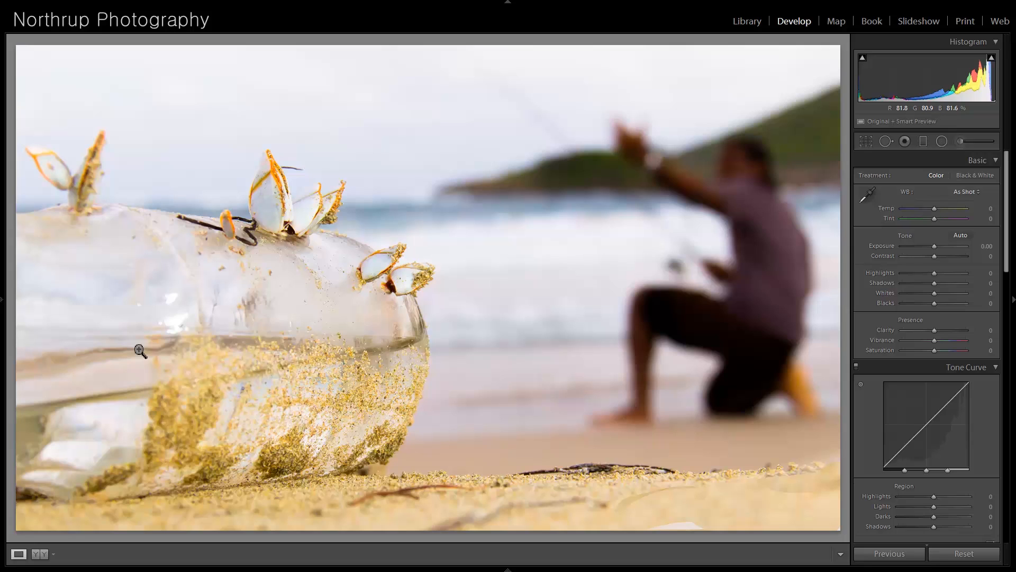
# - Move on to the dusk seascape with the rocky cove, raise its Shadows to +90 and check the cliff at higher magnification
pyautogui.press('Right')
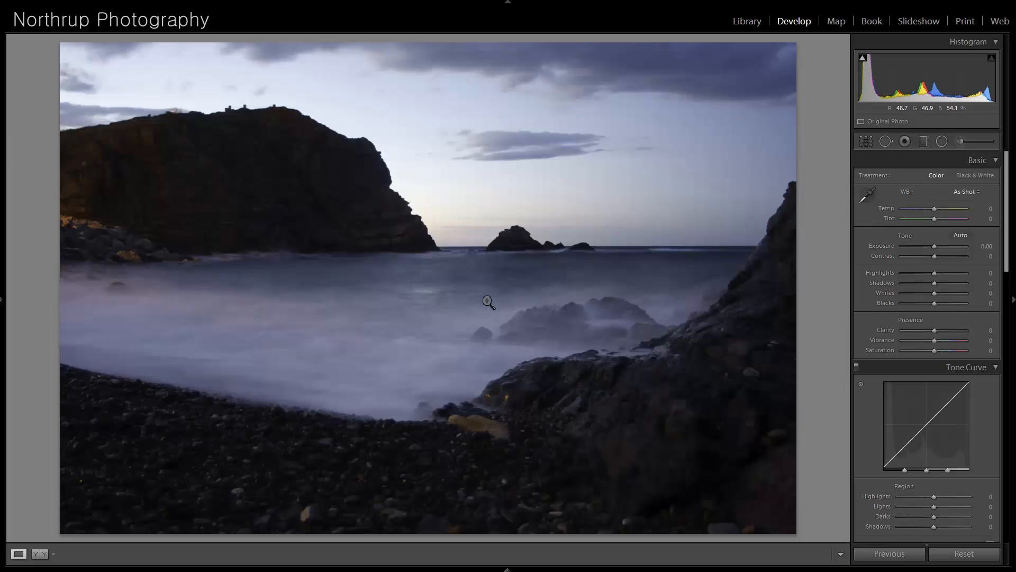
pyautogui.moveTo(935, 283); pyautogui.dragTo(961, 287)
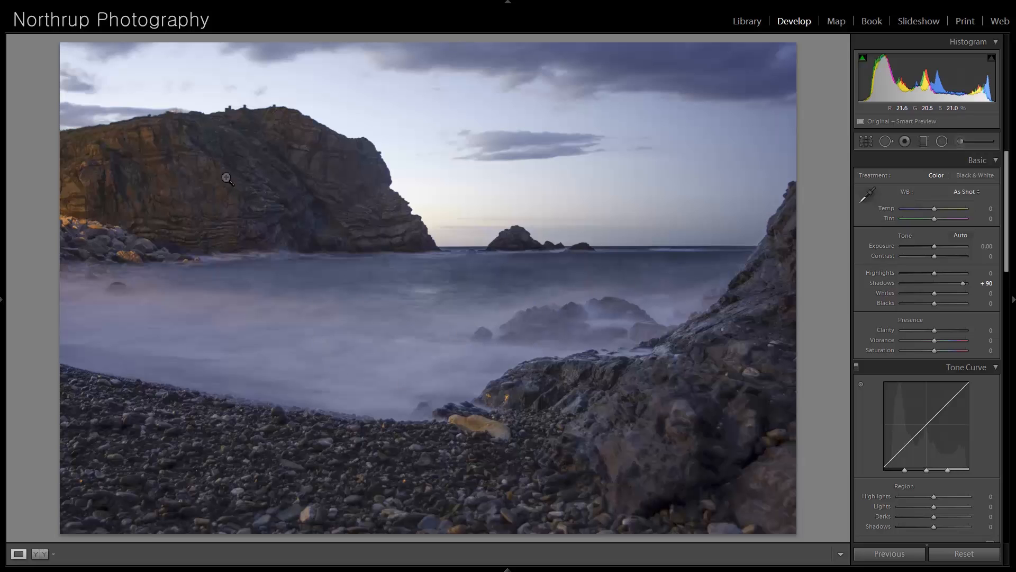
pyautogui.click(232, 123)
pyautogui.moveTo(202, 273); pyautogui.dragTo(285, 183)
pyautogui.click(289, 200)
# - Open the Las Vegas night photo and straighten it with a slight counterclockwise crop rotation
pyautogui.press('Right')
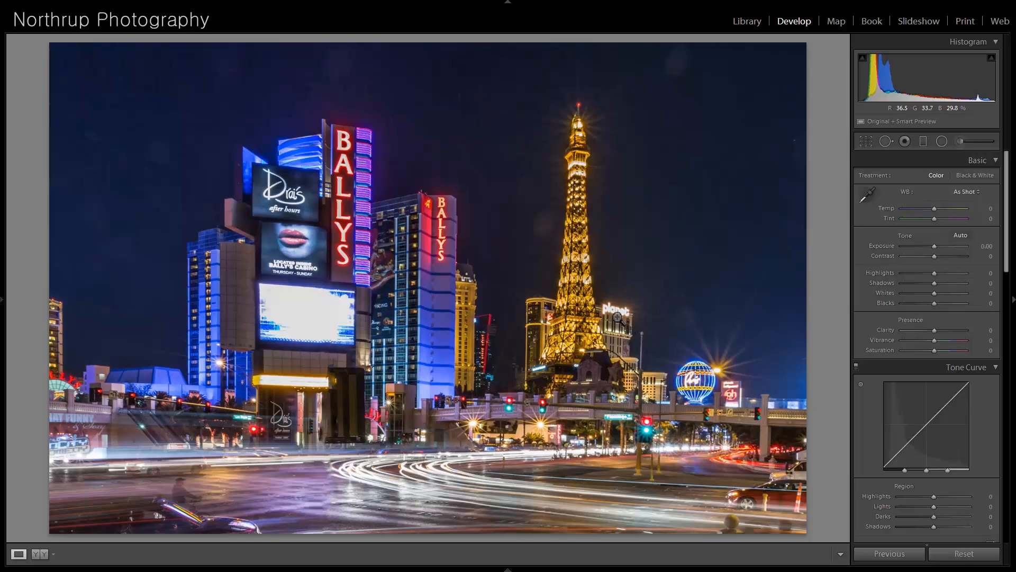
pyautogui.click(868, 143)
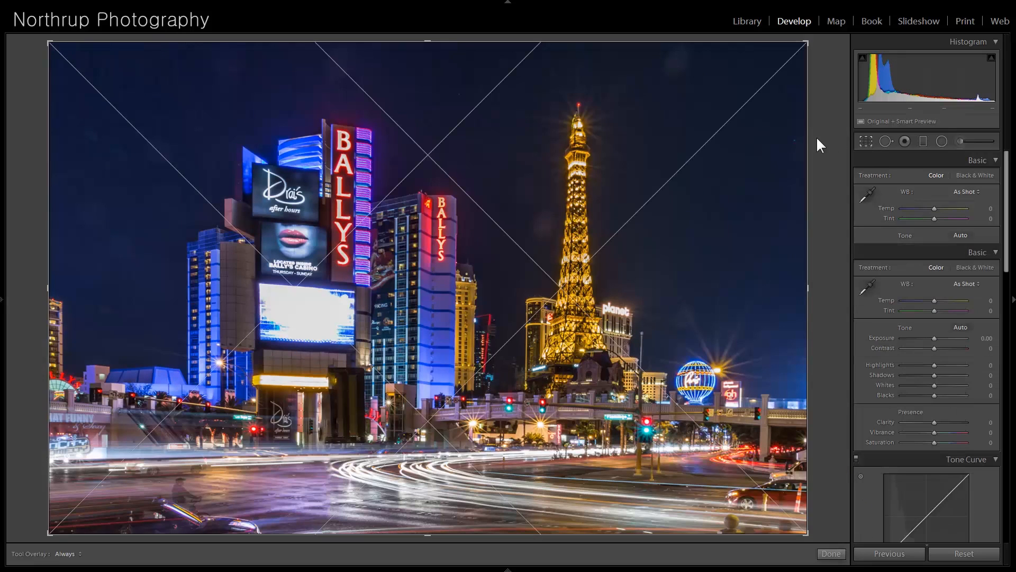
pyautogui.moveTo(813, 42); pyautogui.dragTo(809, 41)
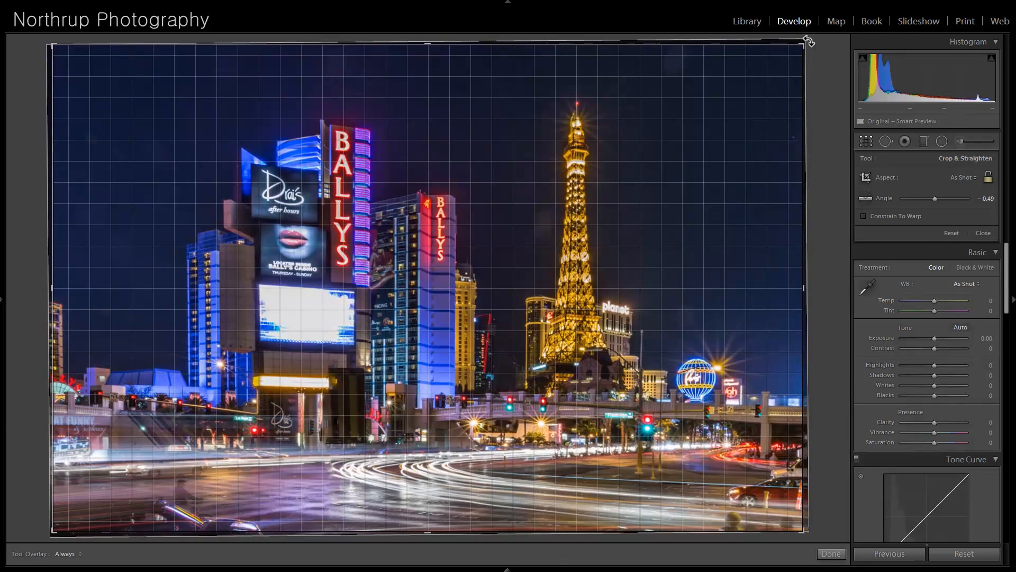
pyautogui.moveTo(808, 40); pyautogui.dragTo(808, 40)
pyautogui.press('Return')
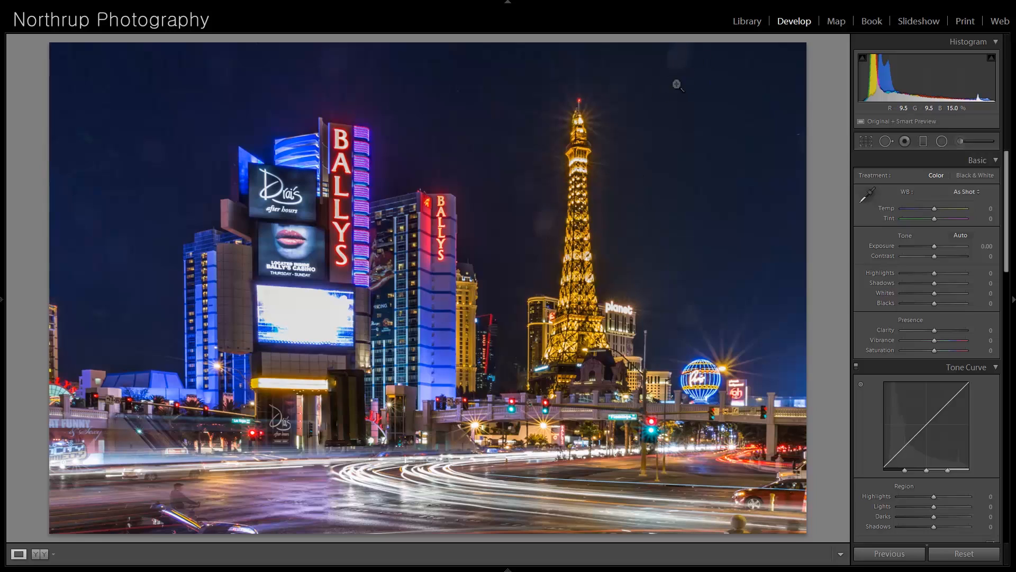
# - Heal two spots in the night sky, one above and one beside the lit tower, using spot sizes 82 and 79
pyautogui.click(883, 141)
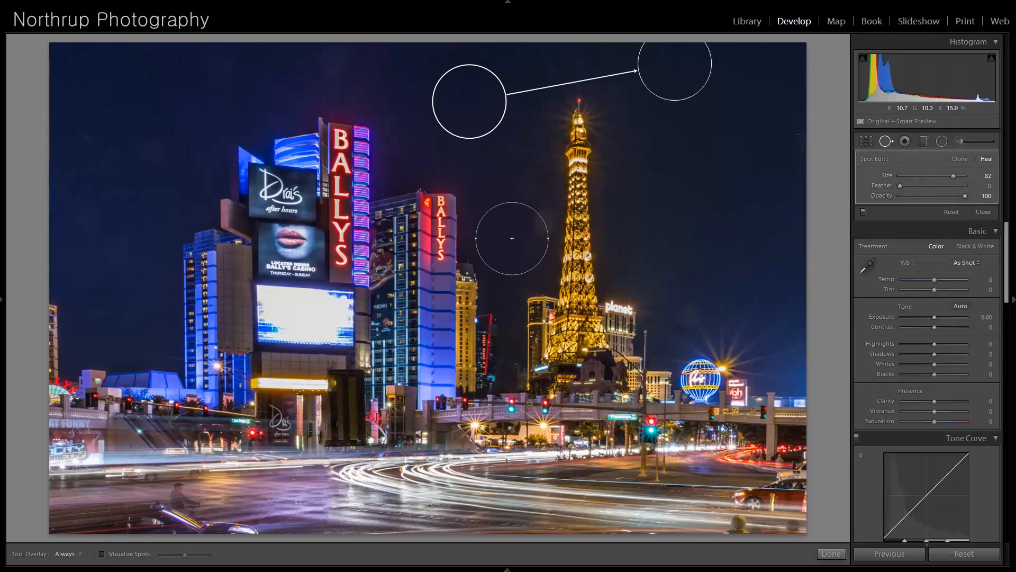
pyautogui.scroll(-1, 533, 220)
pyautogui.click(541, 222)
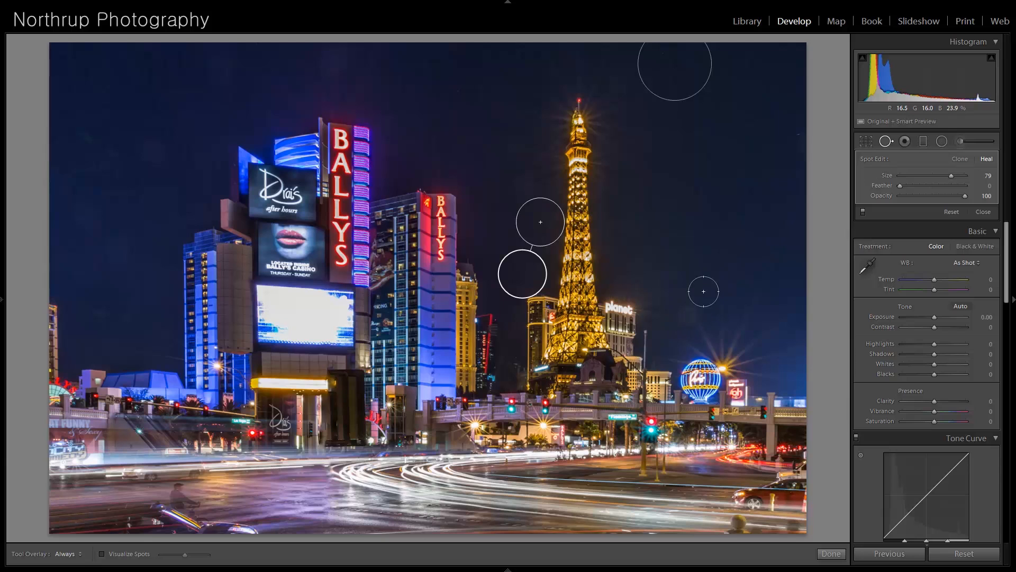
pyautogui.click(983, 212)
# - Examine the tower, signs, buildings and street in the Las Vegas photo at higher magnification
pyautogui.click(587, 227)
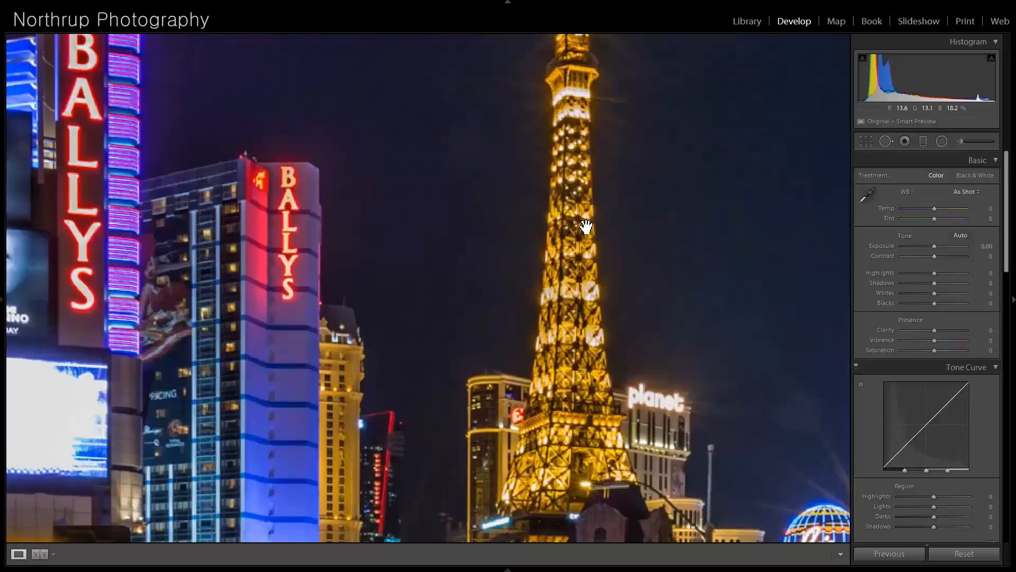
pyautogui.moveTo(254, 298); pyautogui.dragTo(451, 395)
pyautogui.moveTo(277, 381); pyautogui.dragTo(500, 286)
pyautogui.moveTo(465, 456); pyautogui.dragTo(438, 238)
pyautogui.moveTo(485, 392); pyautogui.dragTo(402, 270)
pyautogui.click(563, 373)
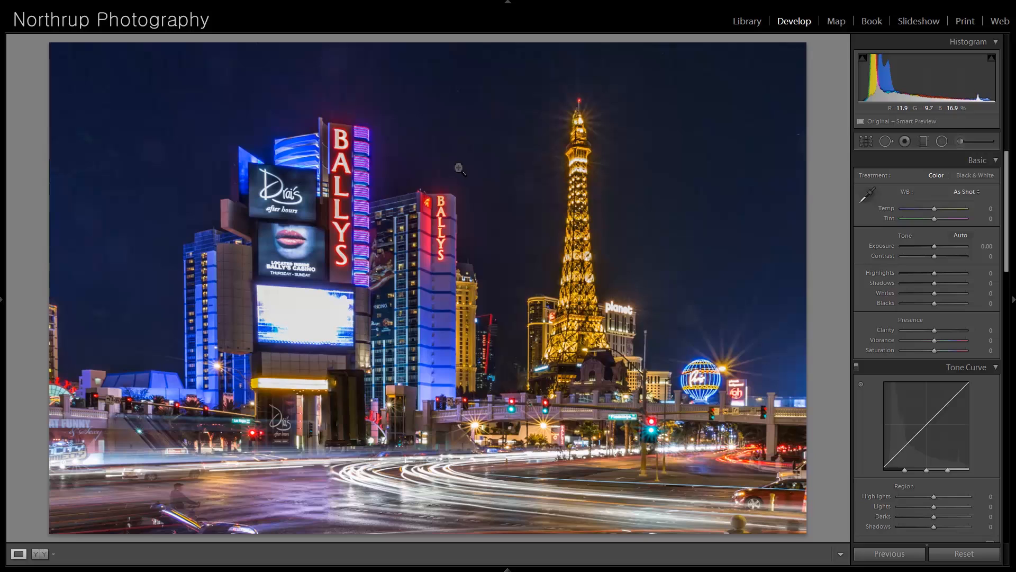
# - Move on to the black-and-white photo of the derelict shed and lower its Highlights to -62
pyautogui.press('Right')
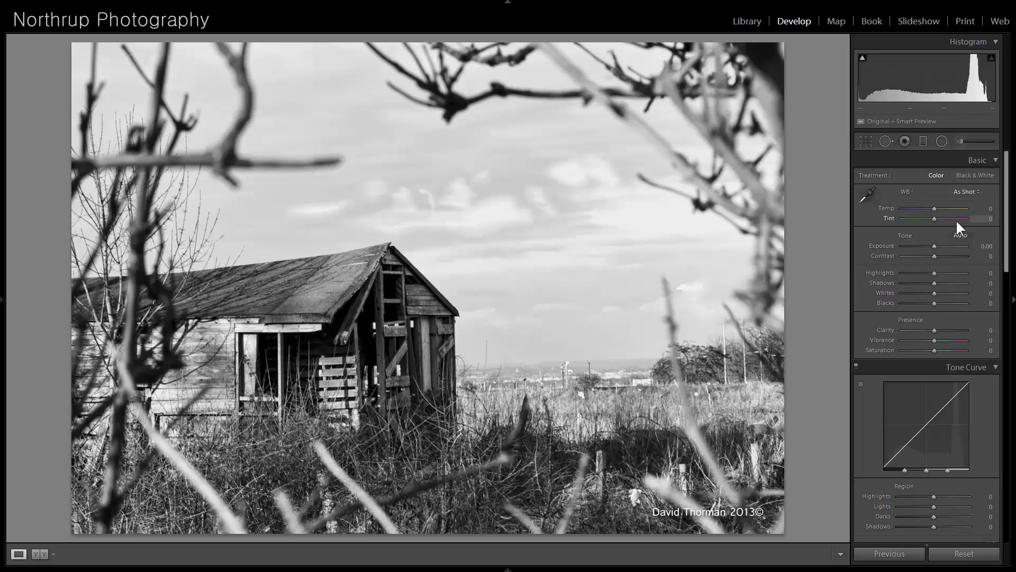
pyautogui.moveTo(935, 273); pyautogui.dragTo(913, 275)
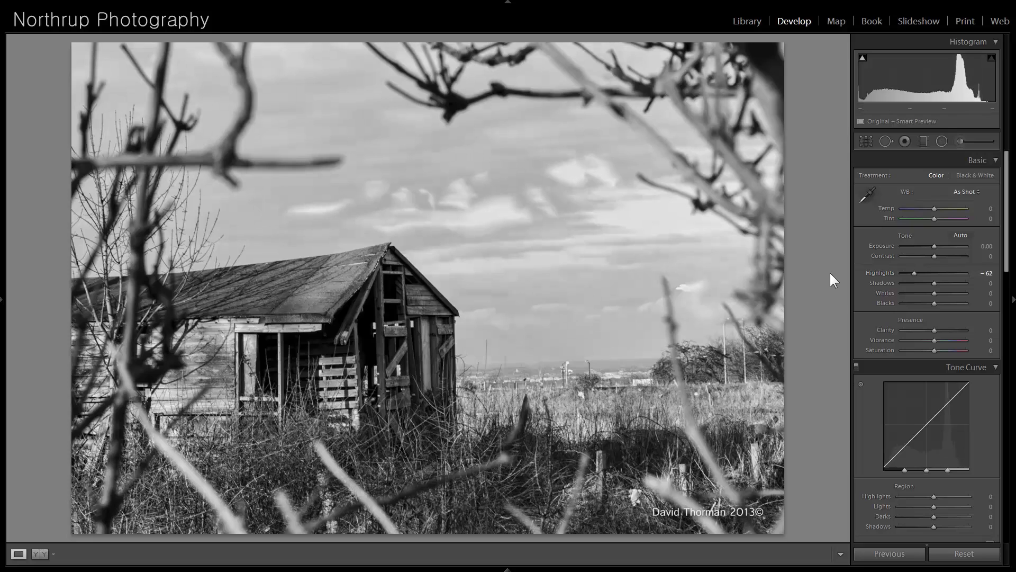
# - Open the photo of birds on the stone fountain and examine the birds across the frame at higher magnification
pyautogui.press('Right')
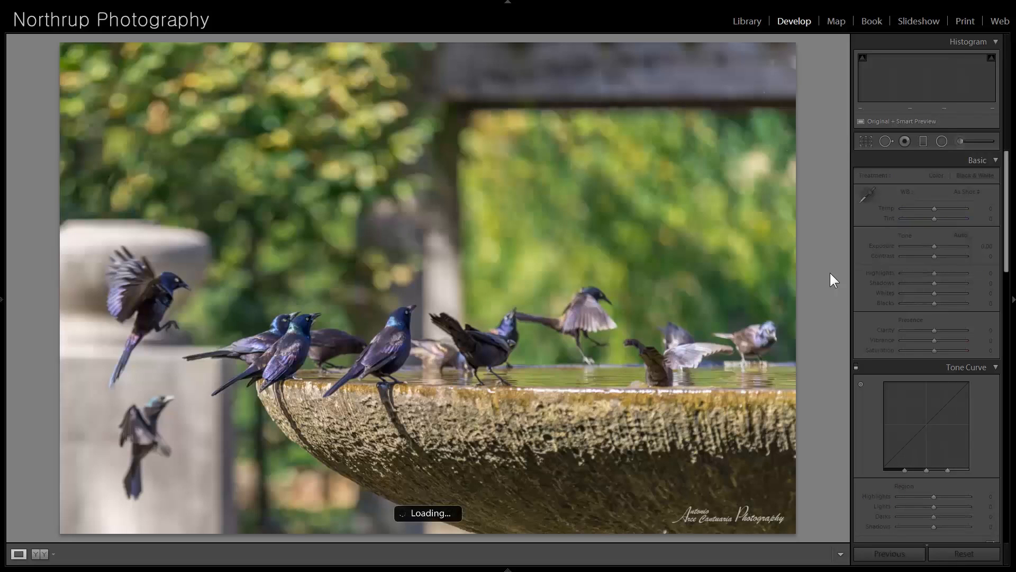
pyautogui.press('Right')
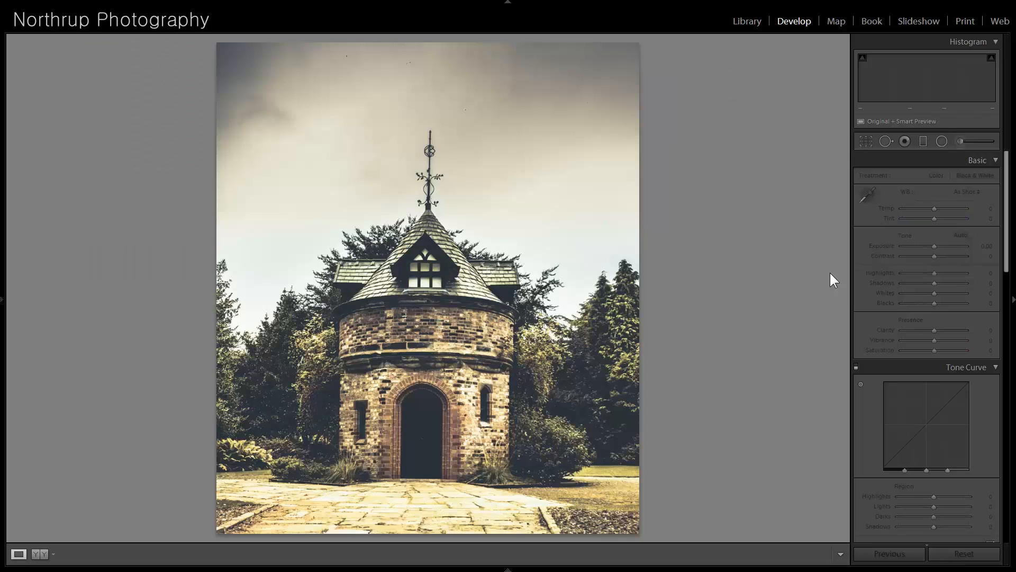
pyautogui.press('Left')
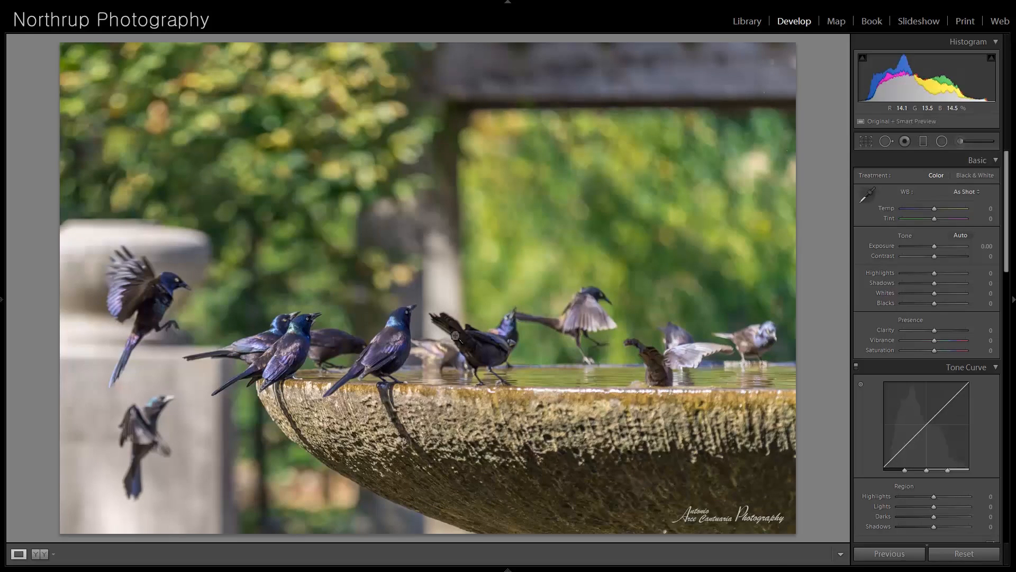
pyautogui.click(401, 323)
pyautogui.moveTo(670, 446); pyautogui.dragTo(682, 406)
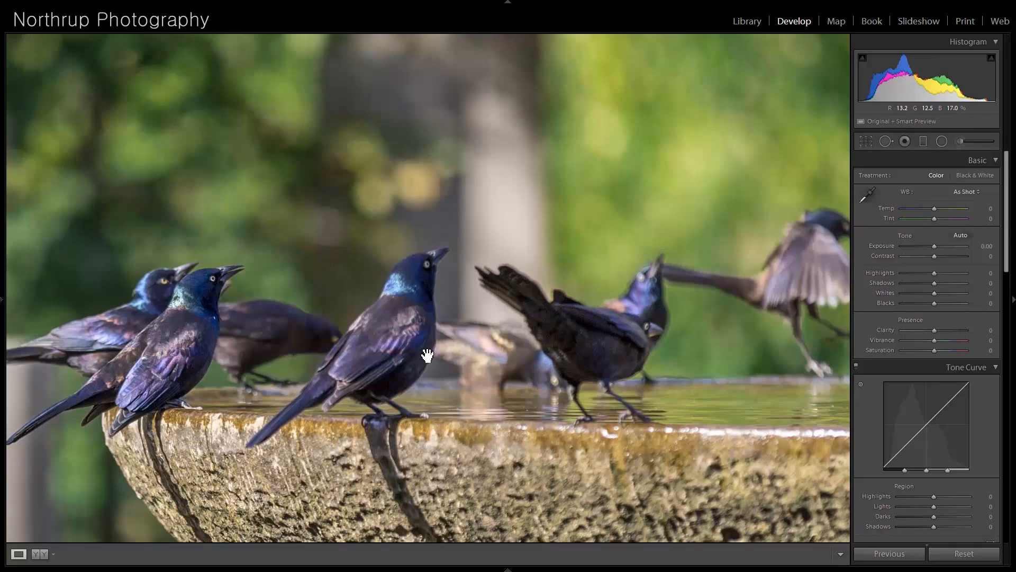
pyautogui.moveTo(484, 419); pyautogui.dragTo(414, 293)
pyautogui.moveTo(540, 277); pyautogui.dragTo(332, 268)
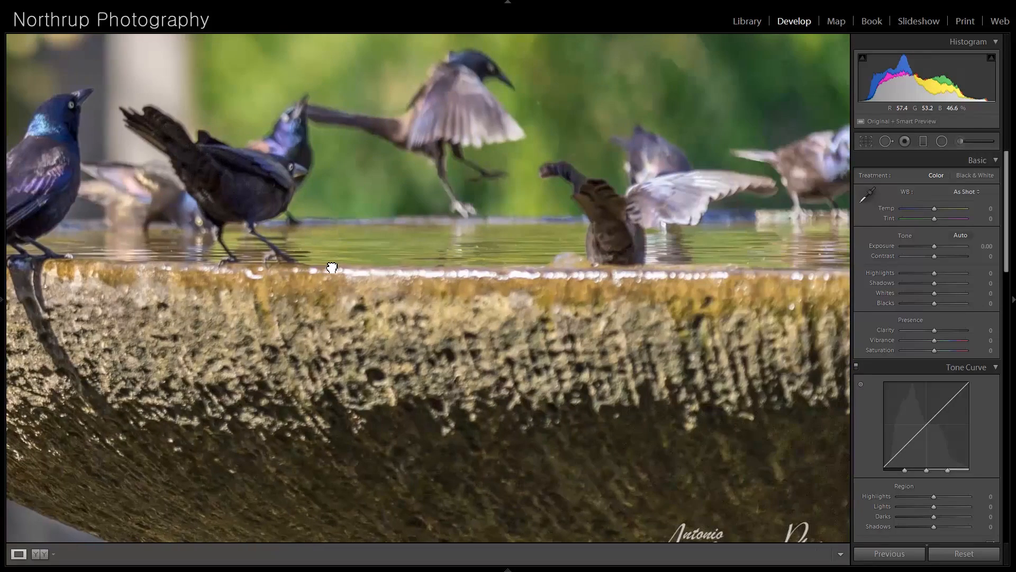
pyautogui.moveTo(441, 152); pyautogui.dragTo(407, 246)
pyautogui.moveTo(422, 302); pyautogui.dragTo(594, 311)
pyautogui.moveTo(212, 268); pyautogui.dragTo(613, 291)
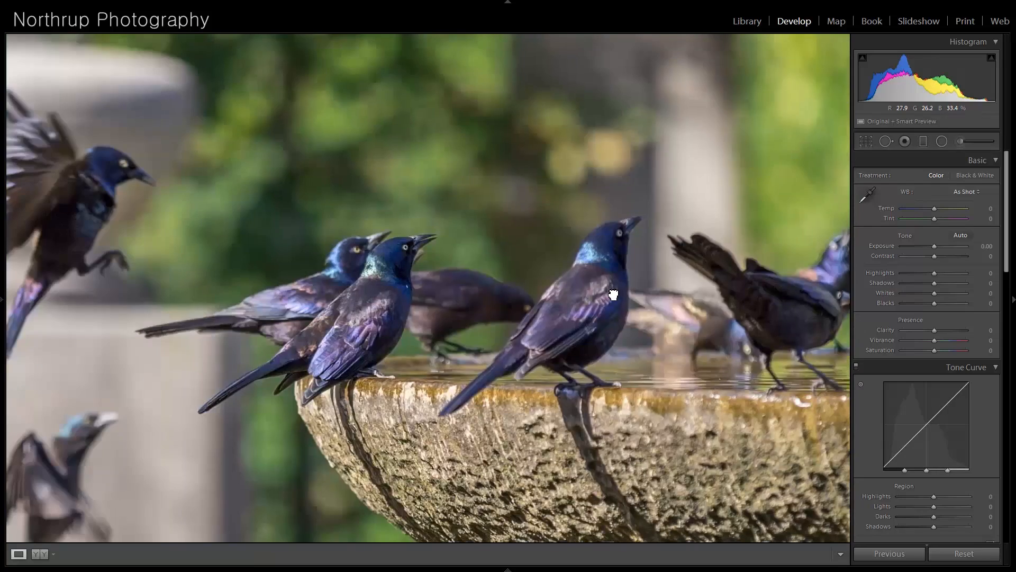
pyautogui.click(612, 292)
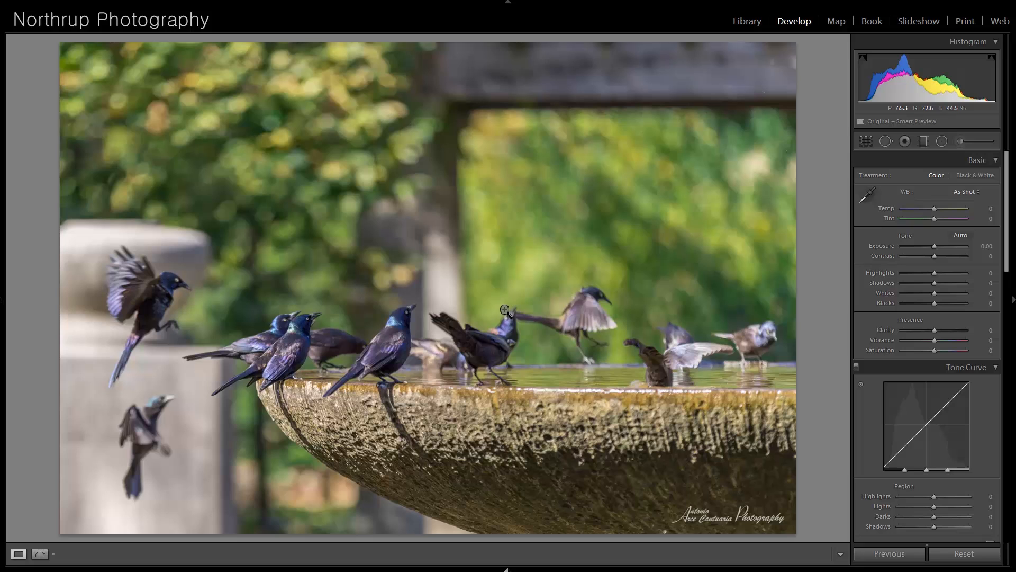
# - Move on to the round brick tower photo and straighten it with a slight counterclockwise crop rotation
pyautogui.press('Right')
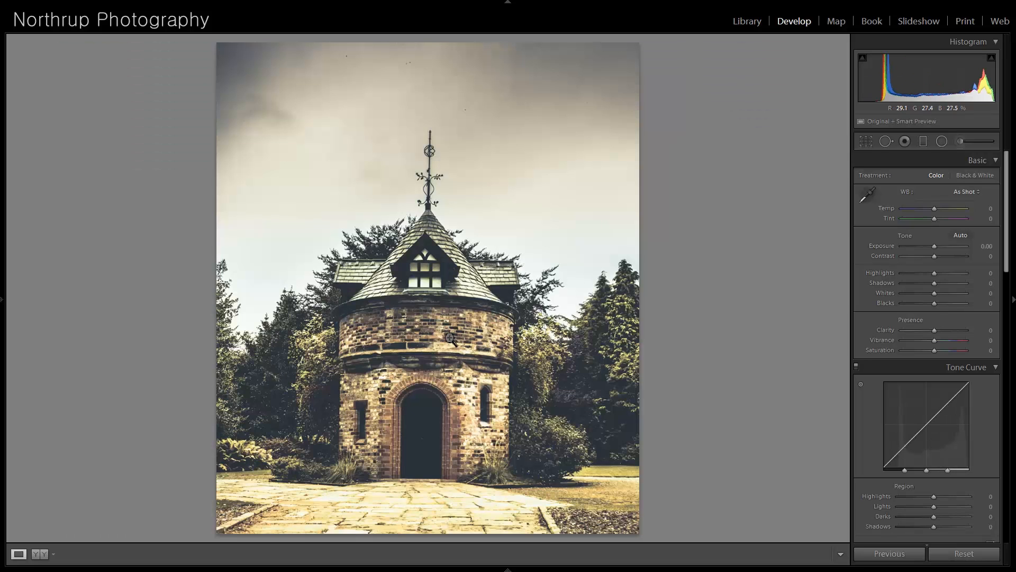
pyautogui.click(866, 141)
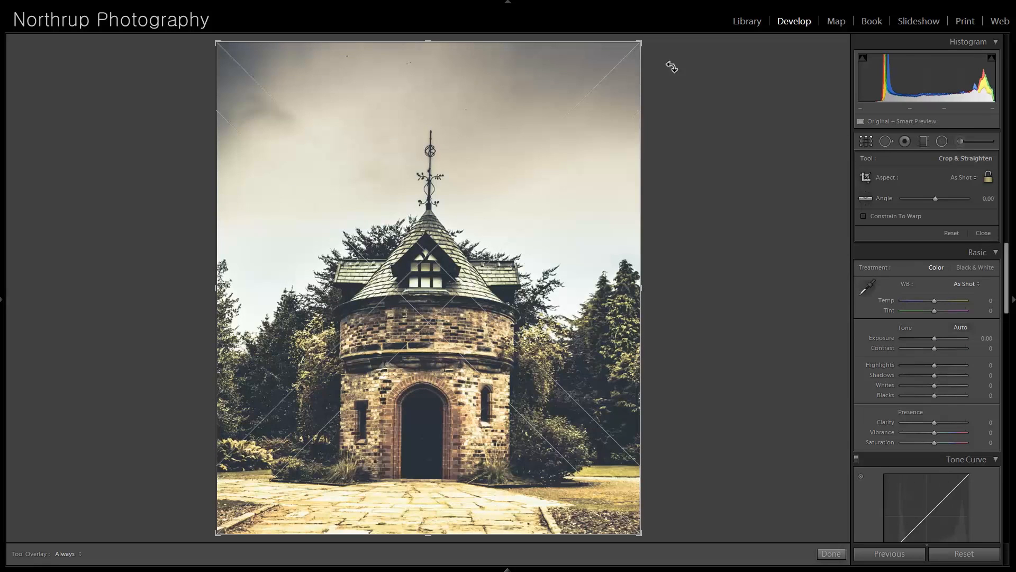
pyautogui.moveTo(651, 45); pyautogui.dragTo(649, 40)
pyautogui.press('Return')
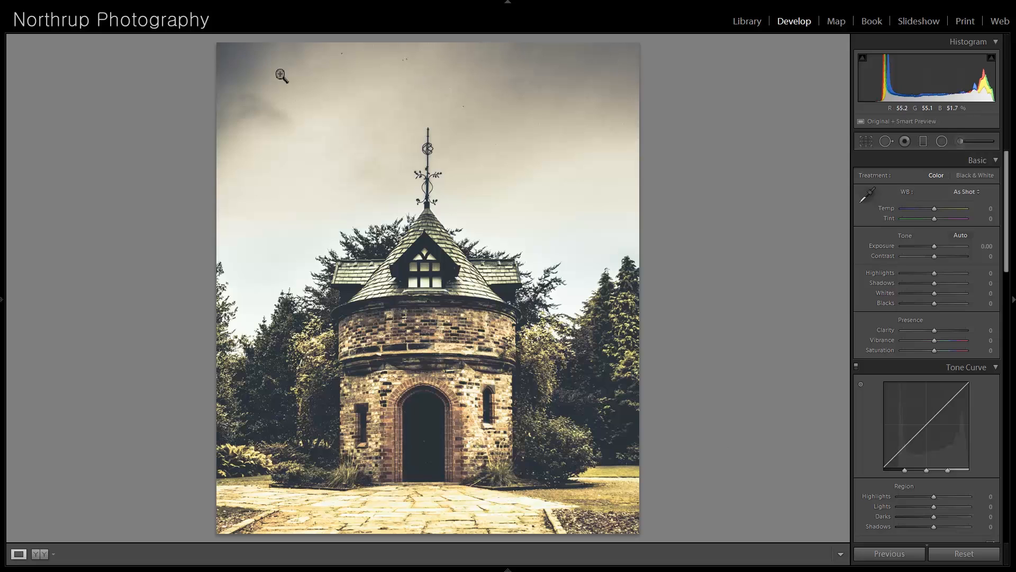
# - Examine the sky and spire of the brick tower photo for dust spots at higher magnification
pyautogui.click(365, 48)
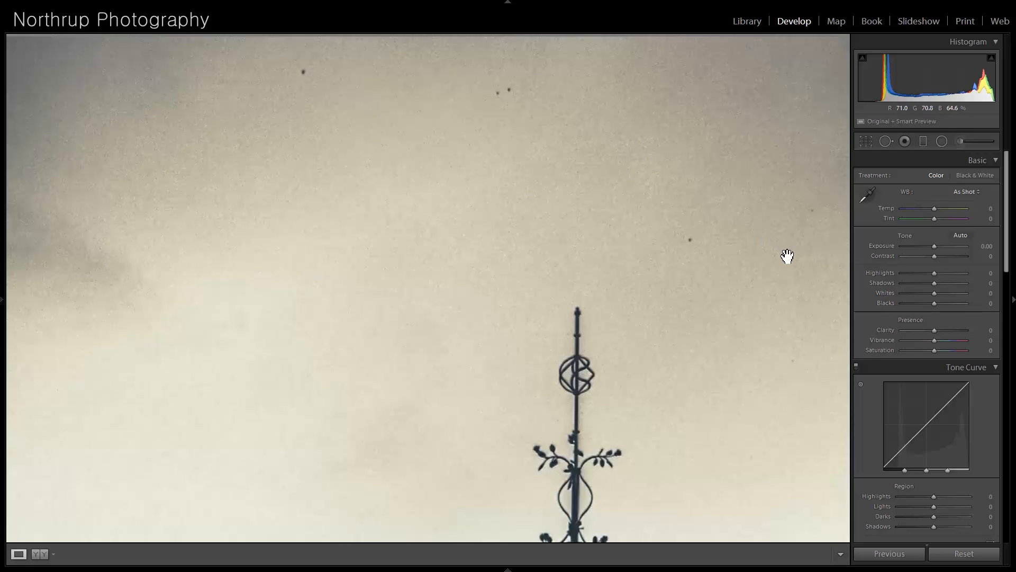
pyautogui.click(613, 307)
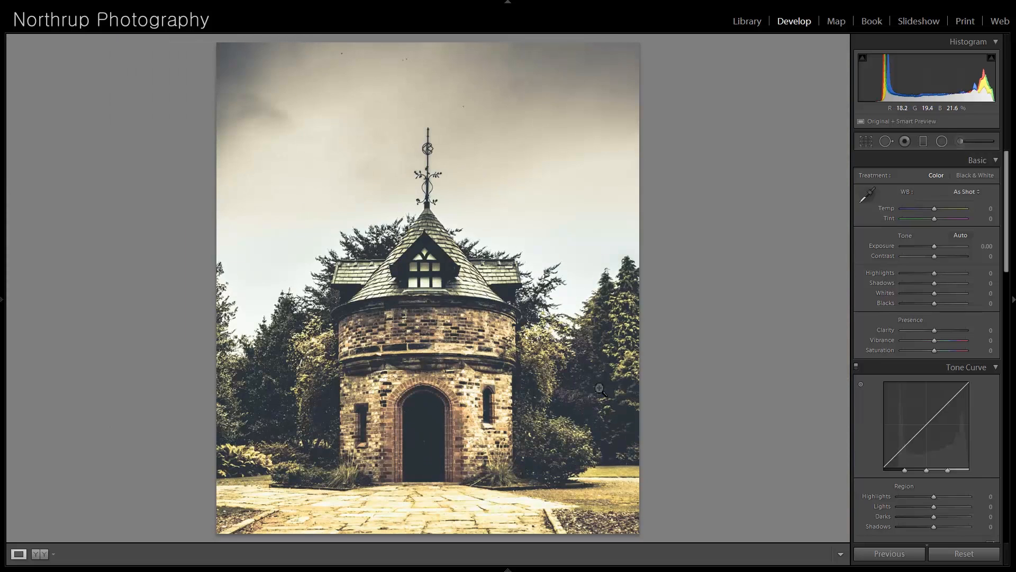
pyautogui.click(482, 86)
pyautogui.moveTo(635, 239); pyautogui.dragTo(377, 250)
pyautogui.moveTo(364, 373); pyautogui.dragTo(583, 263)
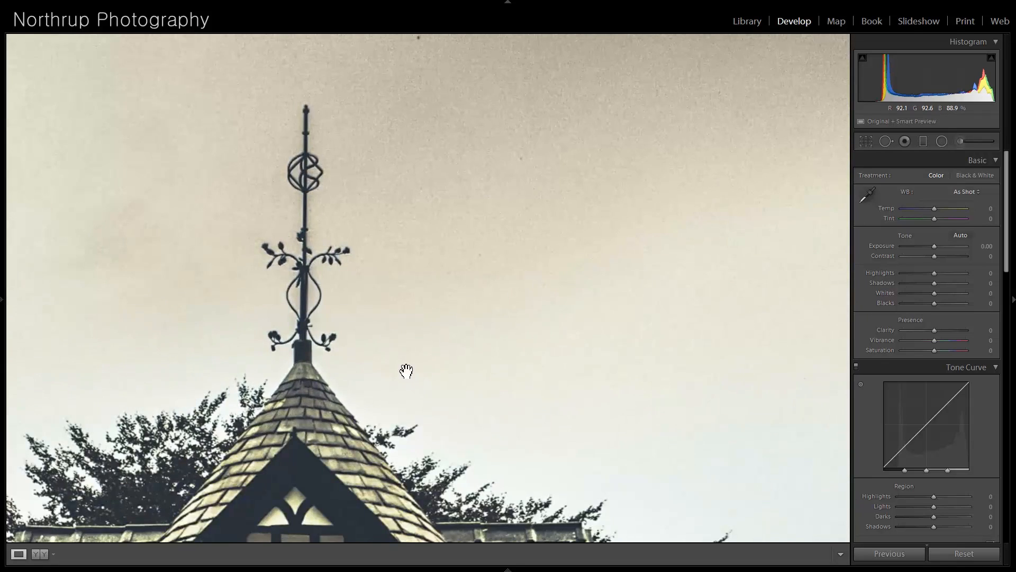
pyautogui.moveTo(422, 168); pyautogui.dragTo(468, 342)
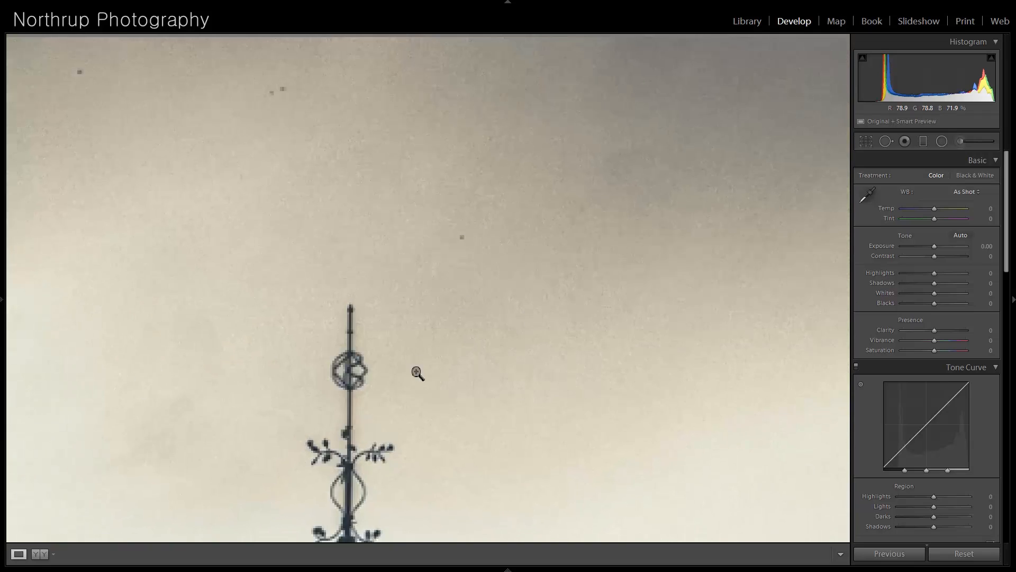
pyautogui.click(416, 373)
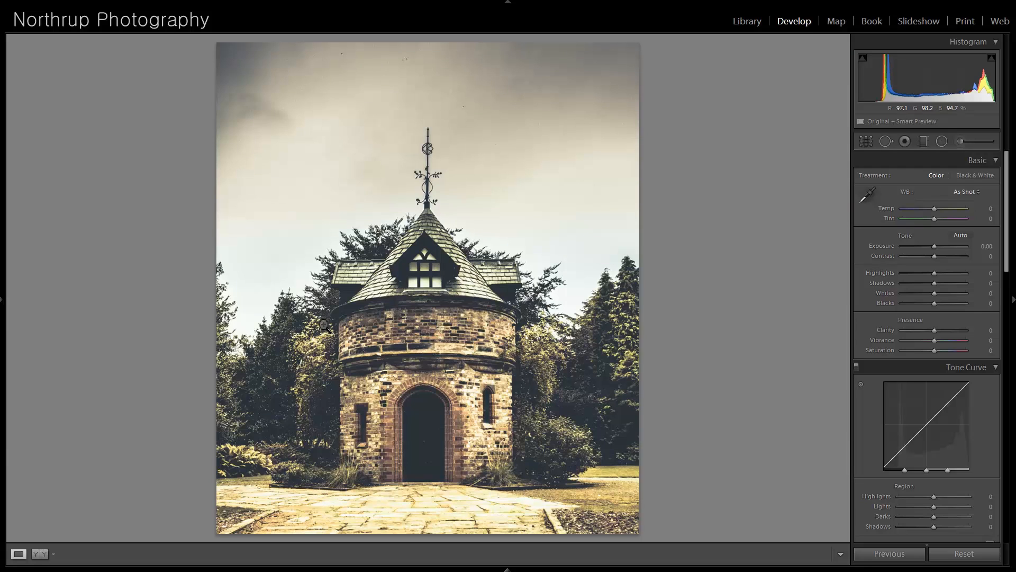
# - Move on to the bordered photo of the perched hawk and raise its Shadows to +95
pyautogui.press('Right')
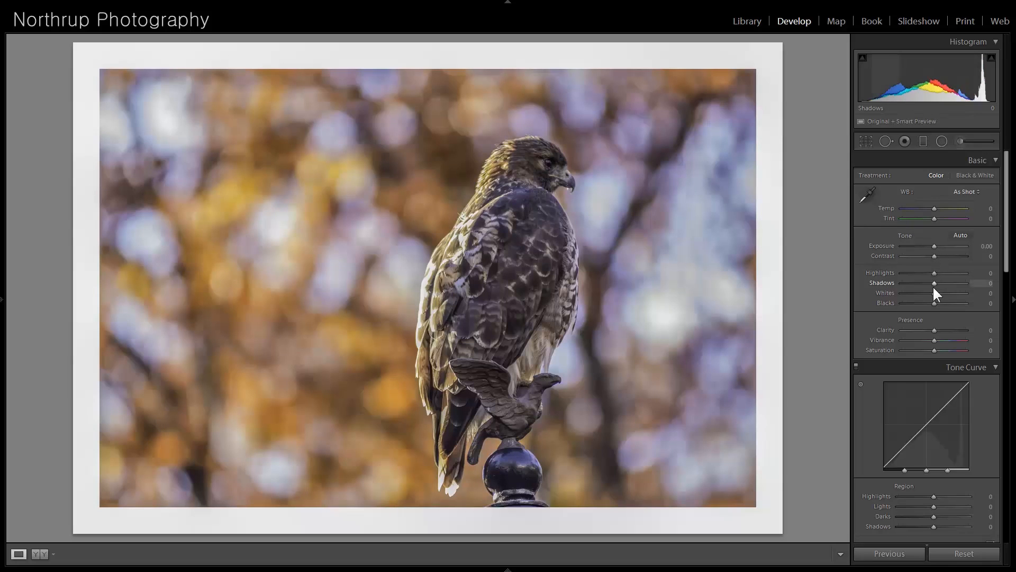
pyautogui.moveTo(935, 288); pyautogui.dragTo(954, 298)
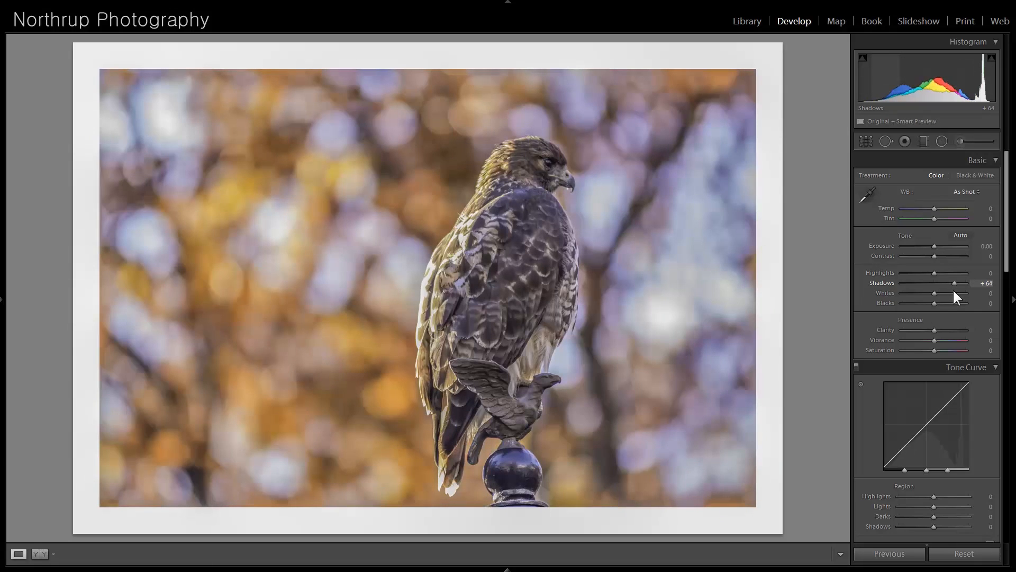
pyautogui.moveTo(959, 296); pyautogui.dragTo(968, 298)
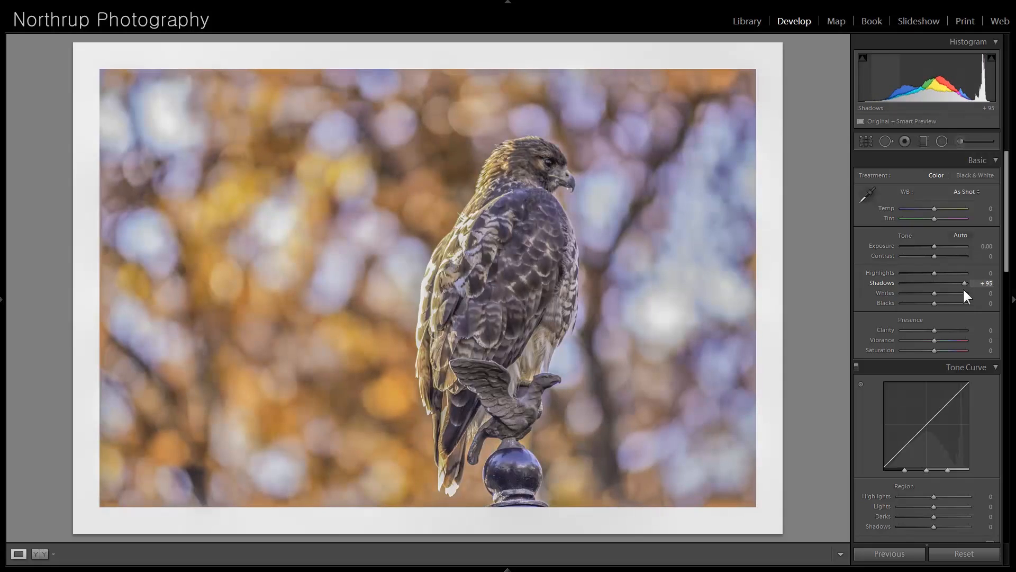
# - Brighten the hawk's eye with a size 5.0 Adjustment Brush spot and a slight positive Exposure
pyautogui.click(957, 141)
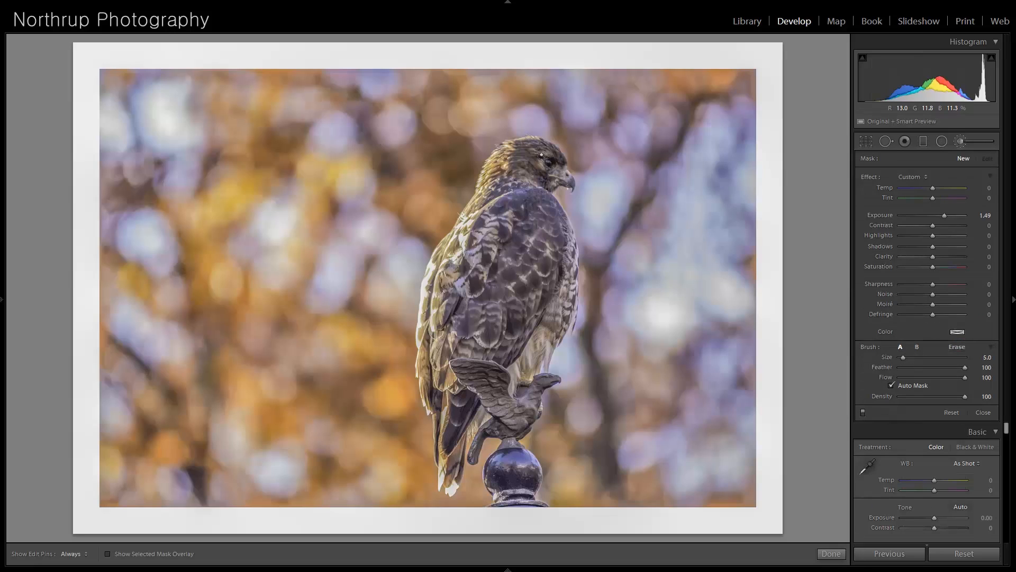
pyautogui.click(550, 163)
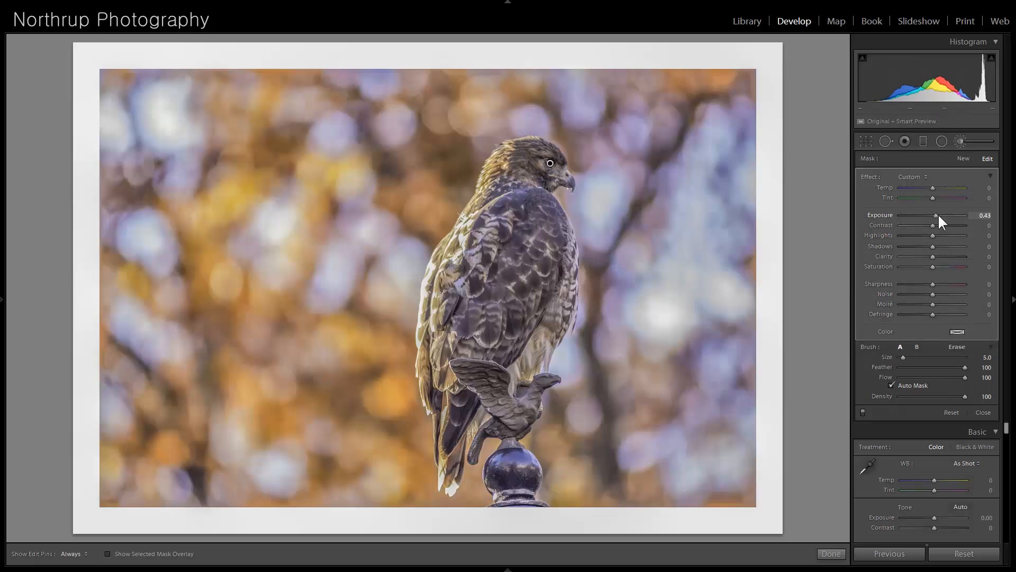
pyautogui.moveTo(937, 214); pyautogui.dragTo(935, 212)
pyautogui.click(985, 412)
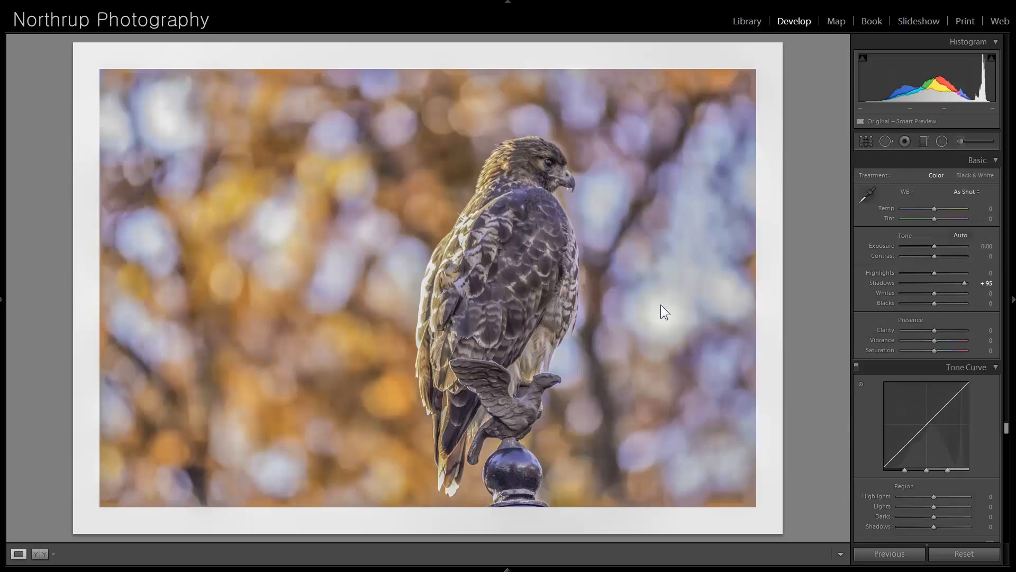
# - Compare the hawk photo's imported state with its latest edited state in the edit history
pyautogui.moveTo(8, 306)
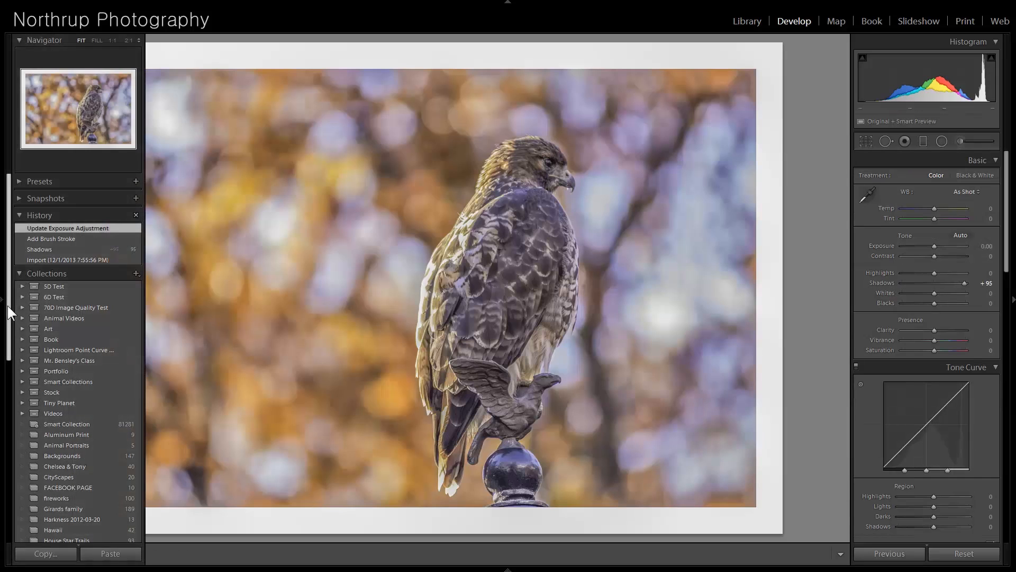
pyautogui.click(44, 259)
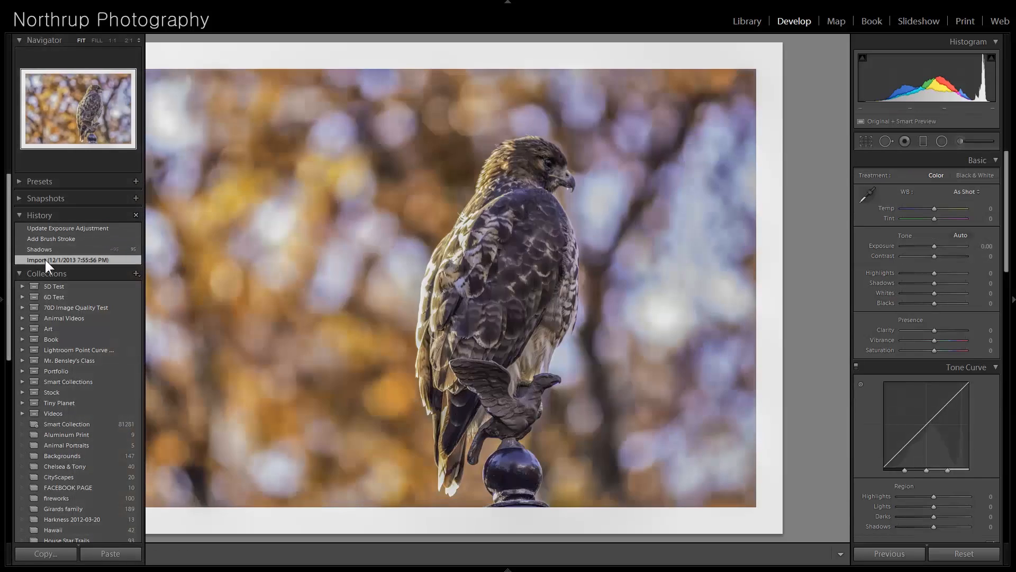
pyautogui.click(49, 228)
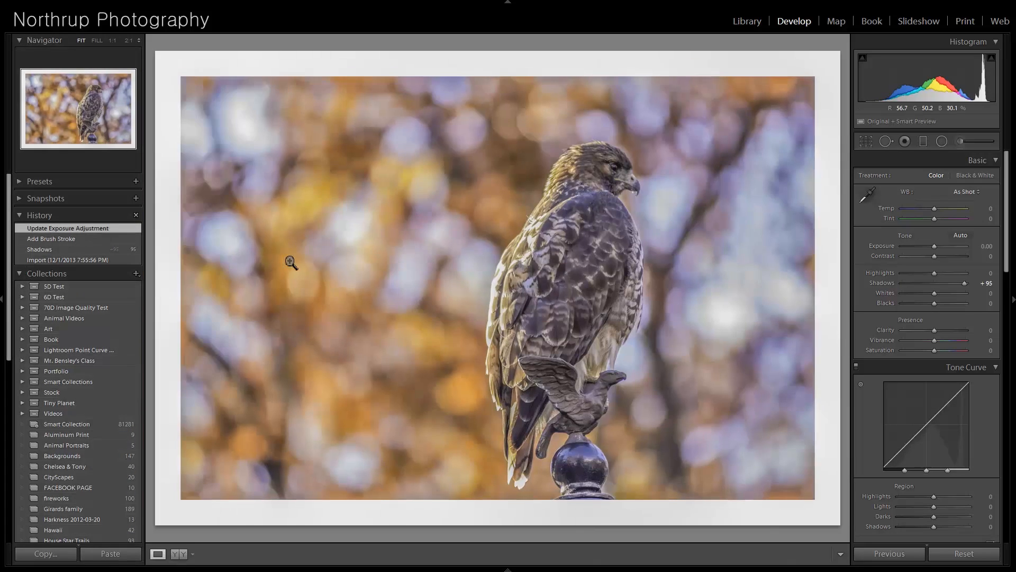
pyautogui.click(1, 299)
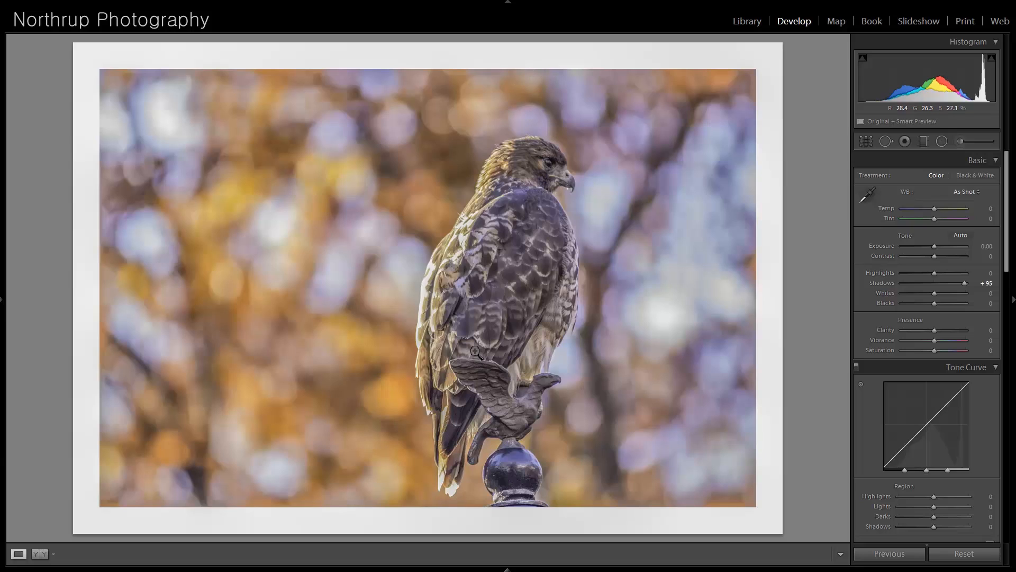
# - Crop the white border off the hawk photo, trimming further from the upper-left corner for tighter framing
pyautogui.click(866, 141)
pyautogui.moveTo(83, 534); pyautogui.dragTo(98, 523)
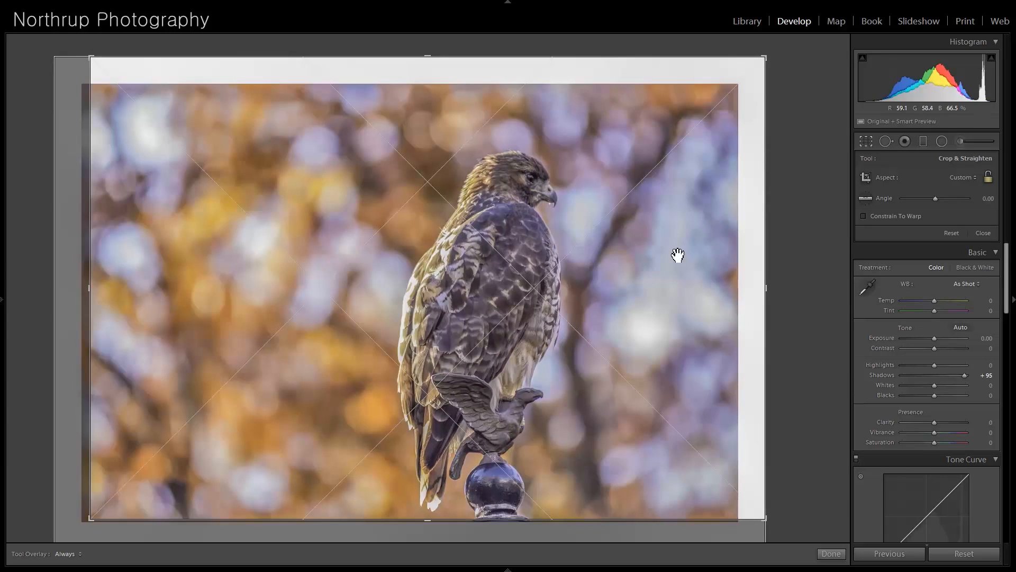
pyautogui.moveTo(770, 59); pyautogui.dragTo(756, 75)
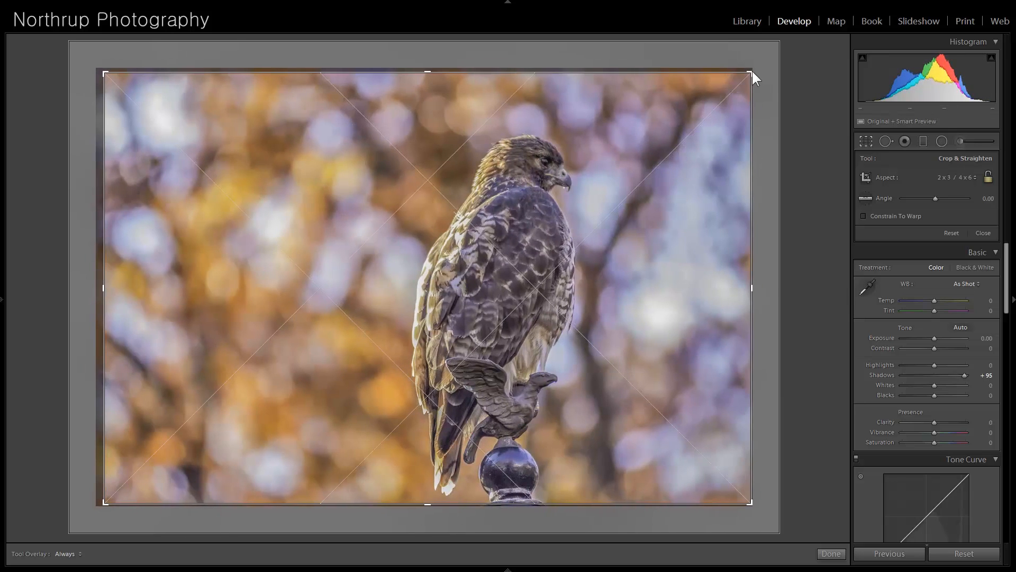
pyautogui.press('Return')
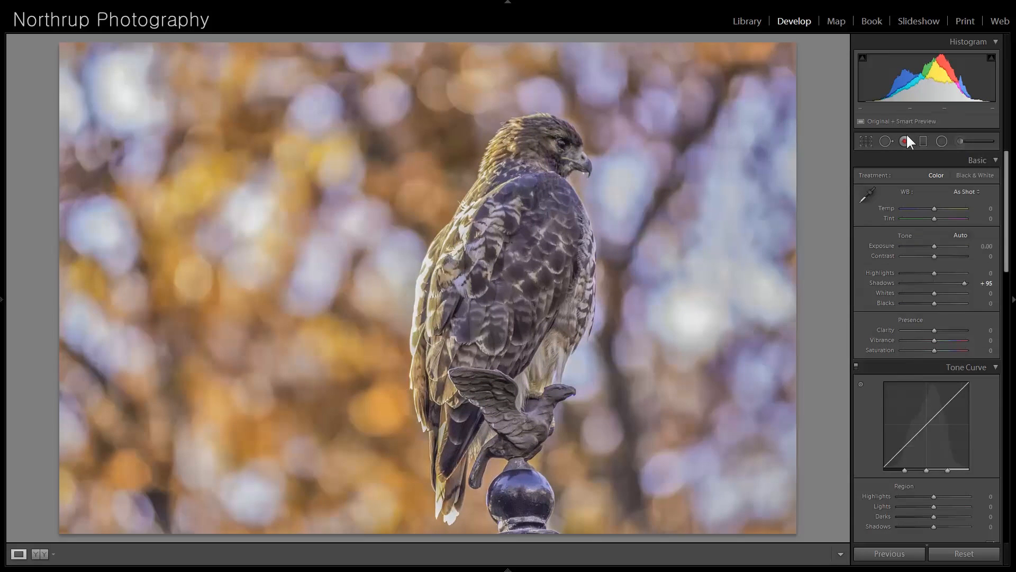
pyautogui.click(866, 141)
pyautogui.moveTo(105, 77); pyautogui.dragTo(128, 97)
pyautogui.press('Return')
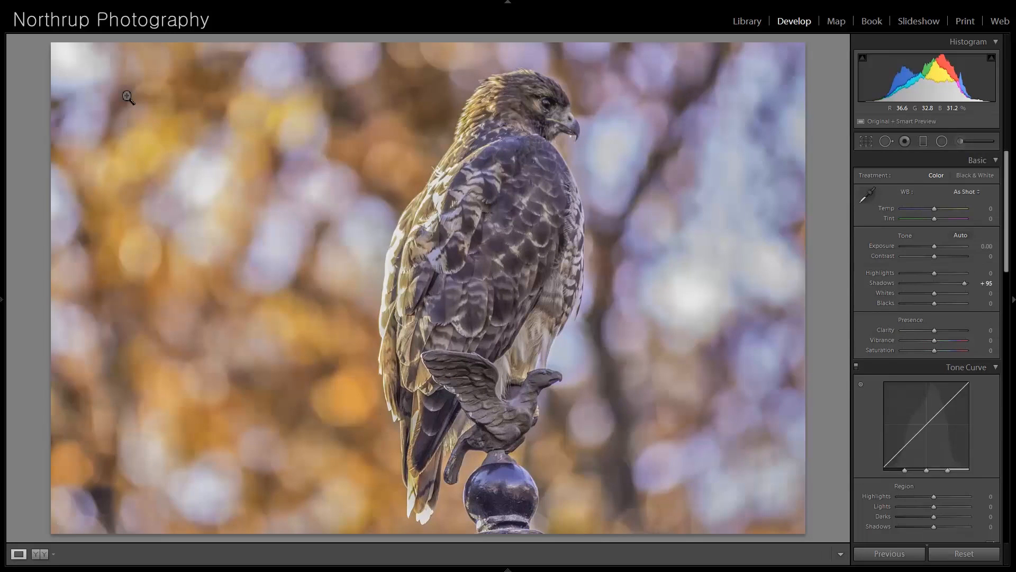
# - Move on past the night harbor ship photo and examine the mandarin duck's head and plumage at higher magnification
pyautogui.press('Right')
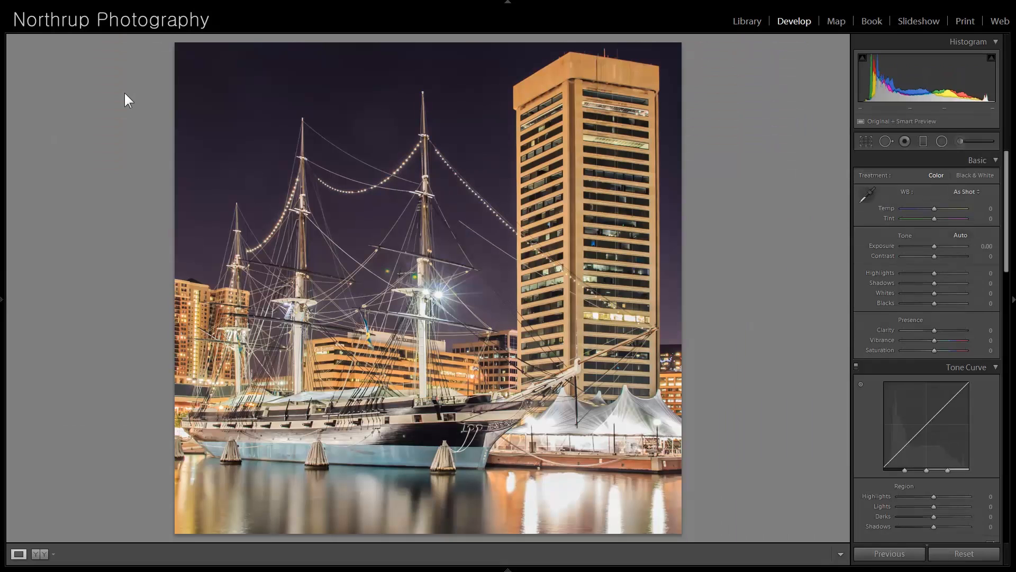
pyautogui.press('Right')
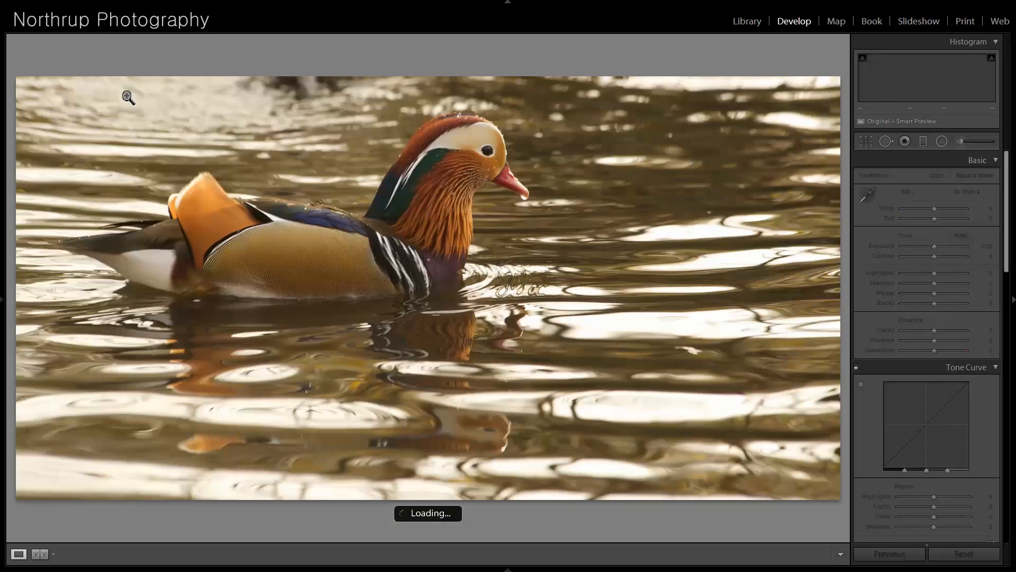
pyautogui.click(449, 120)
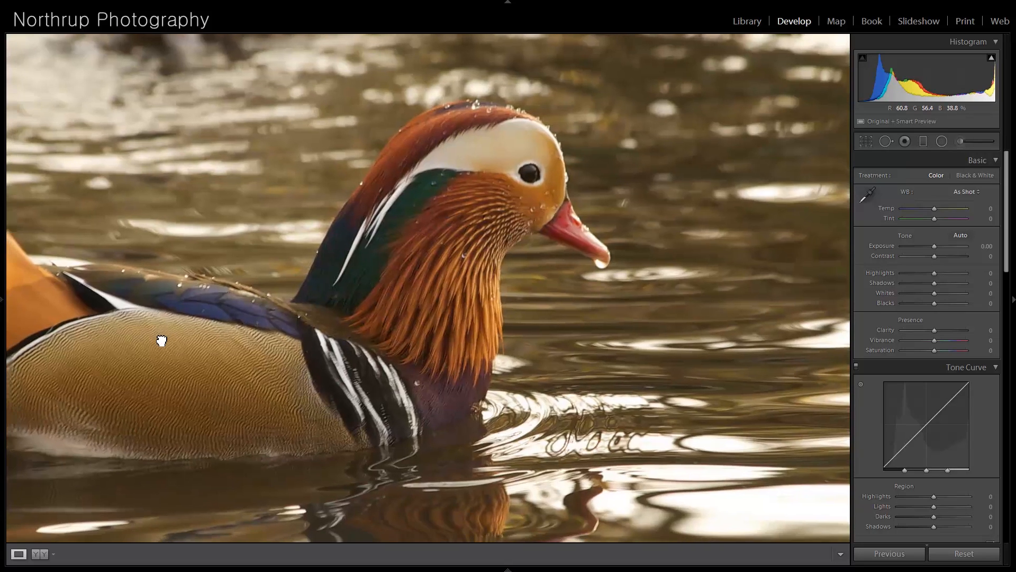
pyautogui.moveTo(161, 340); pyautogui.dragTo(312, 298)
pyautogui.click(312, 297)
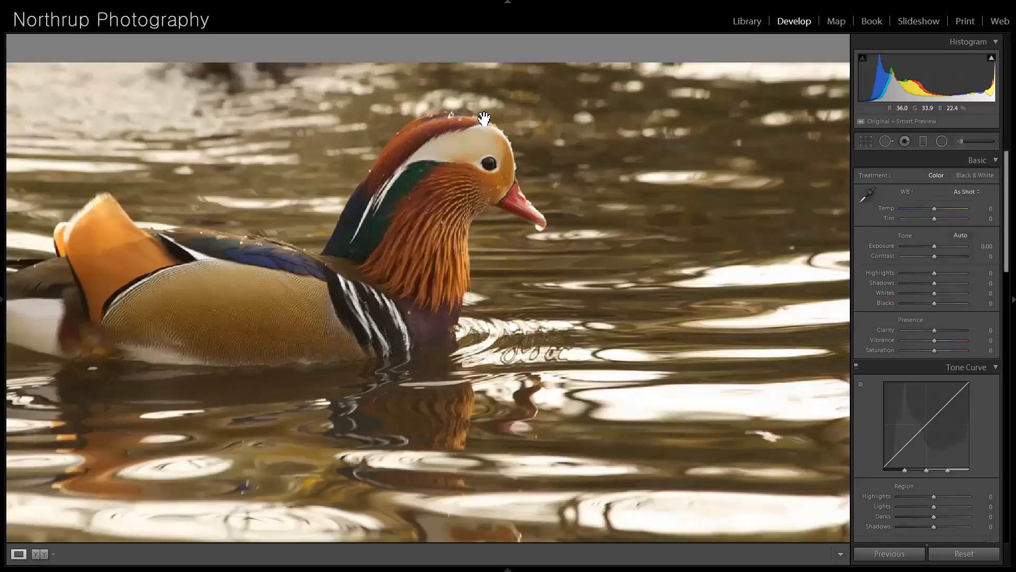
pyautogui.click(488, 123)
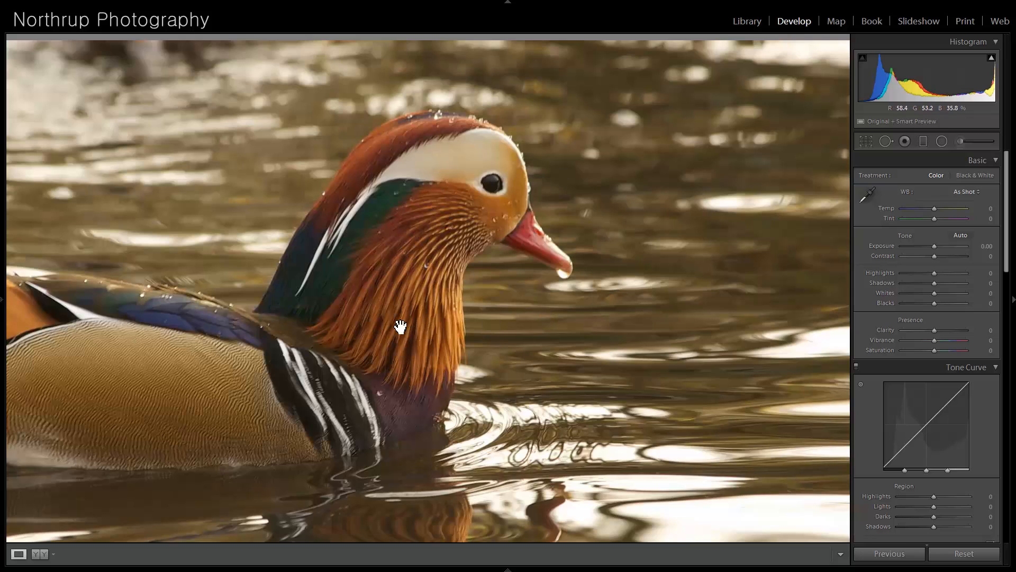
pyautogui.click(440, 306)
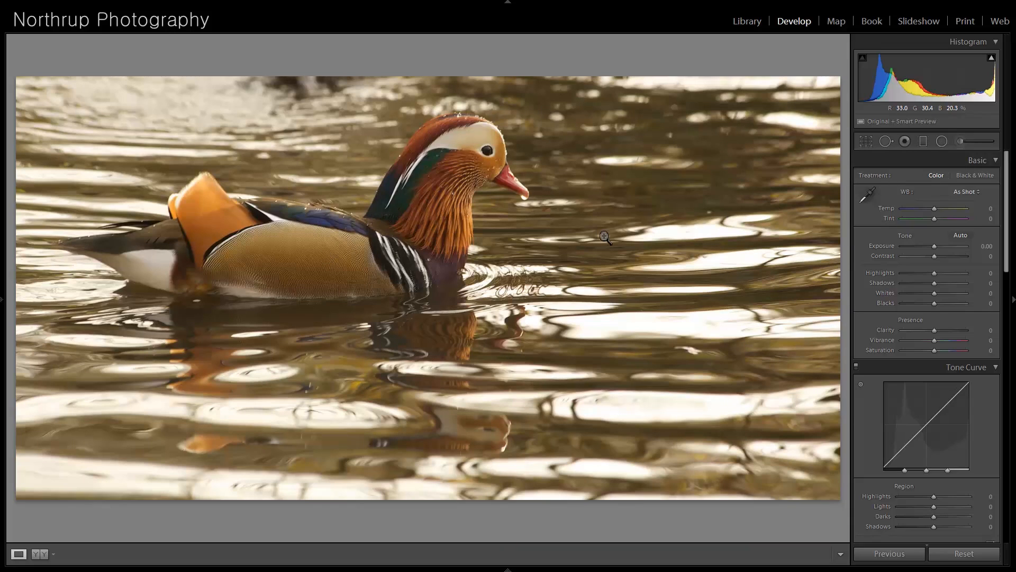
# - Move on to the beach shot-put photo and examine the athlete's face, legs and surroundings at higher magnification
pyautogui.press('Right')
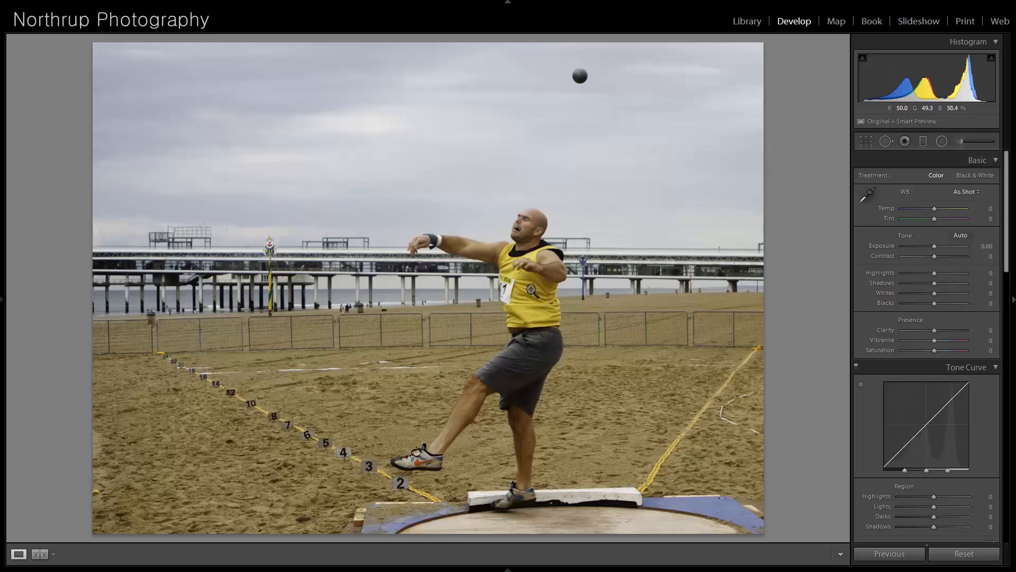
pyautogui.click(506, 246)
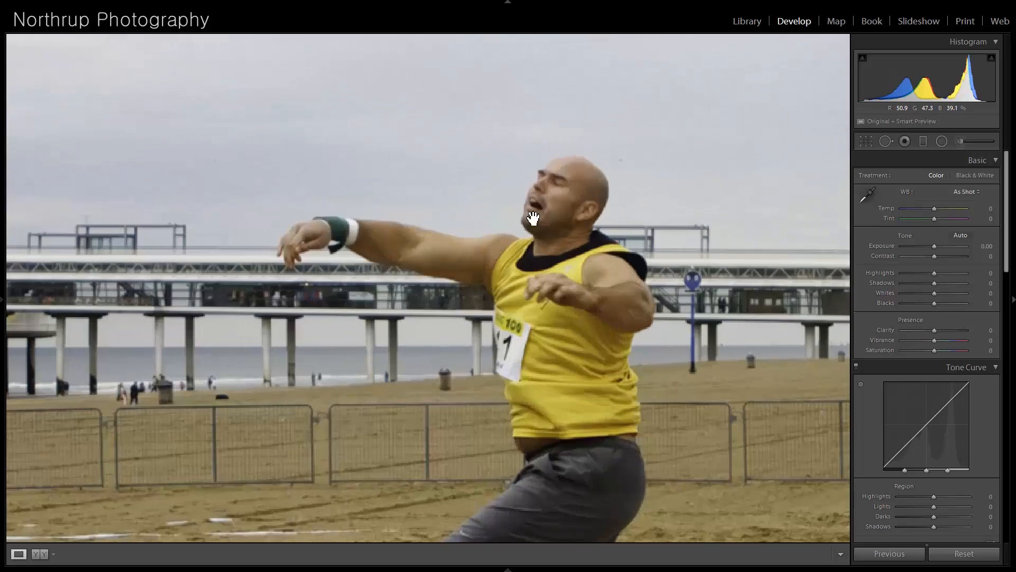
pyautogui.moveTo(536, 266); pyautogui.dragTo(562, 72)
pyautogui.moveTo(555, 220); pyautogui.dragTo(579, 110)
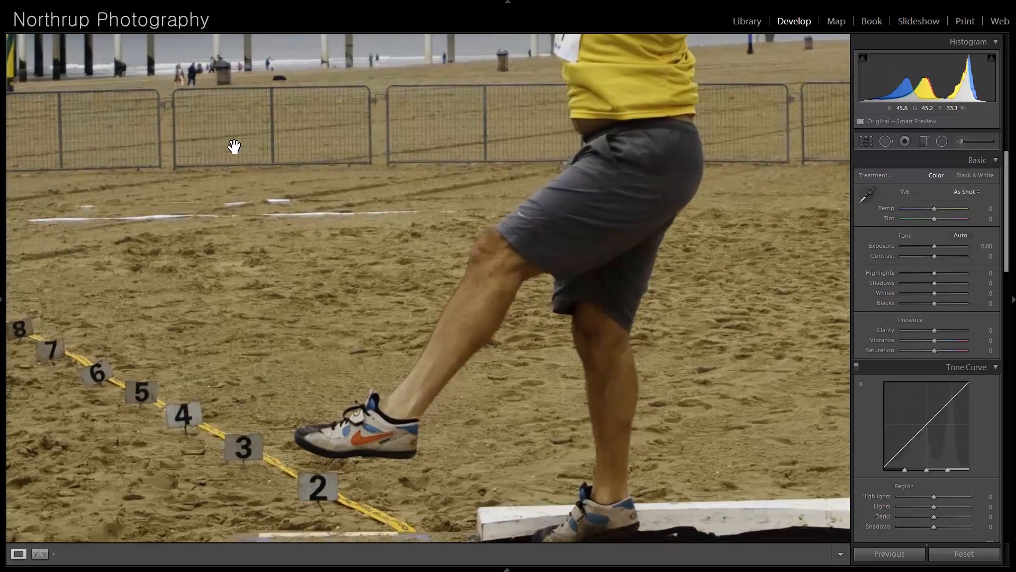
pyautogui.moveTo(232, 148); pyautogui.dragTo(313, 229)
pyautogui.click(640, 106)
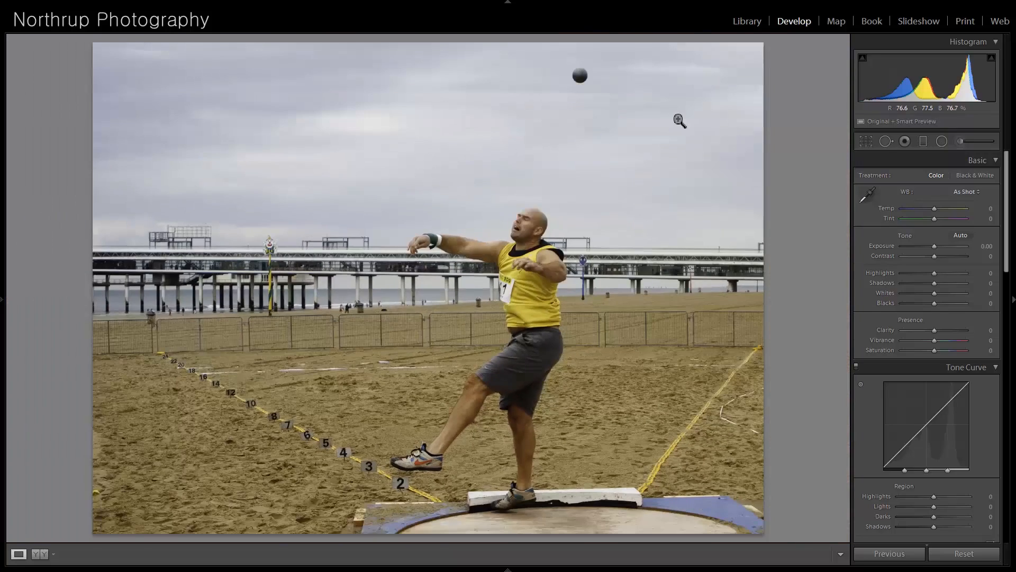
# - Set the shot-put photo's Exposure to +0.29 and Vibrance to +26, and compare it with the following photo
pyautogui.moveTo(936, 244); pyautogui.dragTo(938, 244)
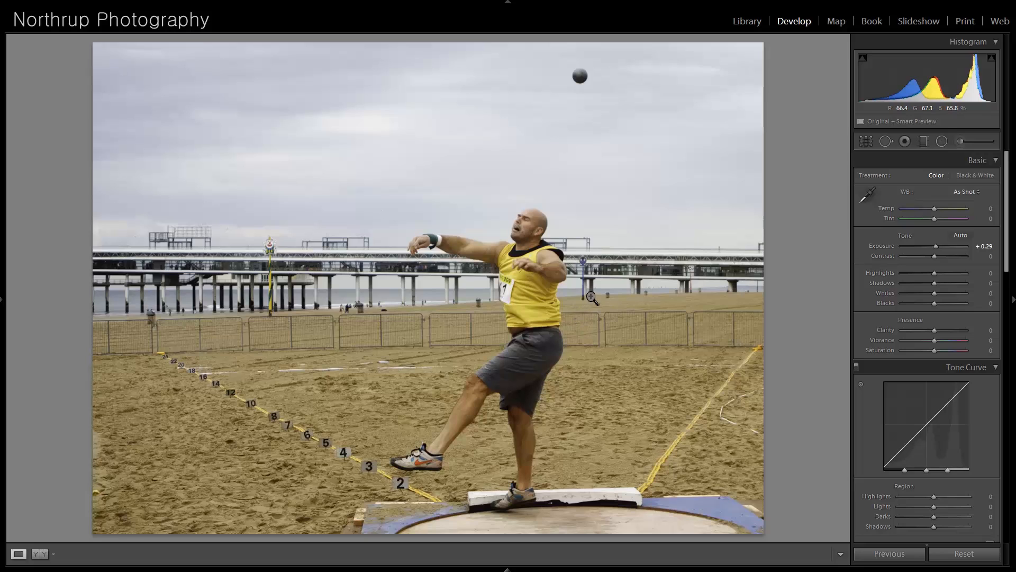
pyautogui.moveTo(934, 340); pyautogui.dragTo(946, 349)
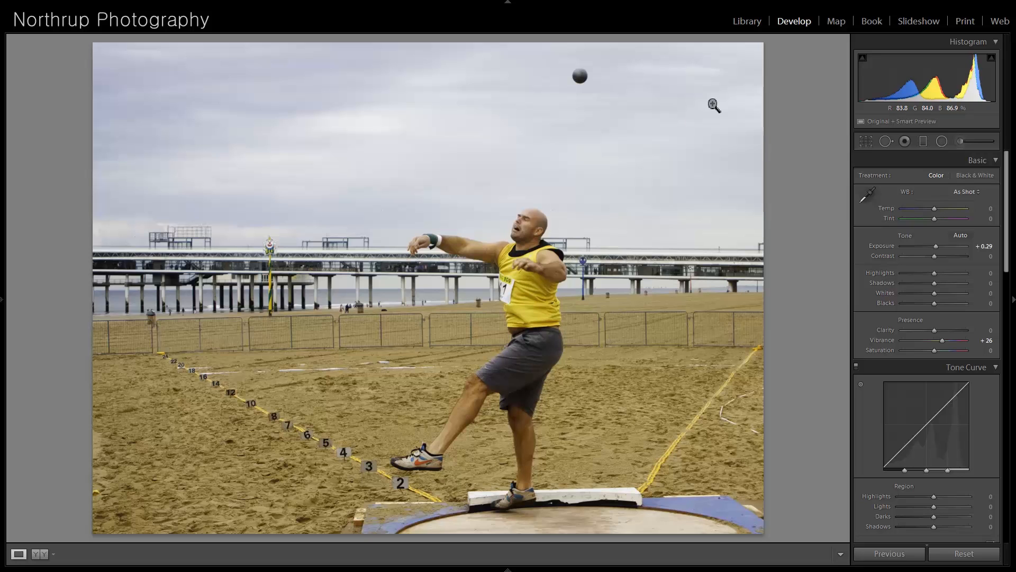
pyautogui.press('Right')
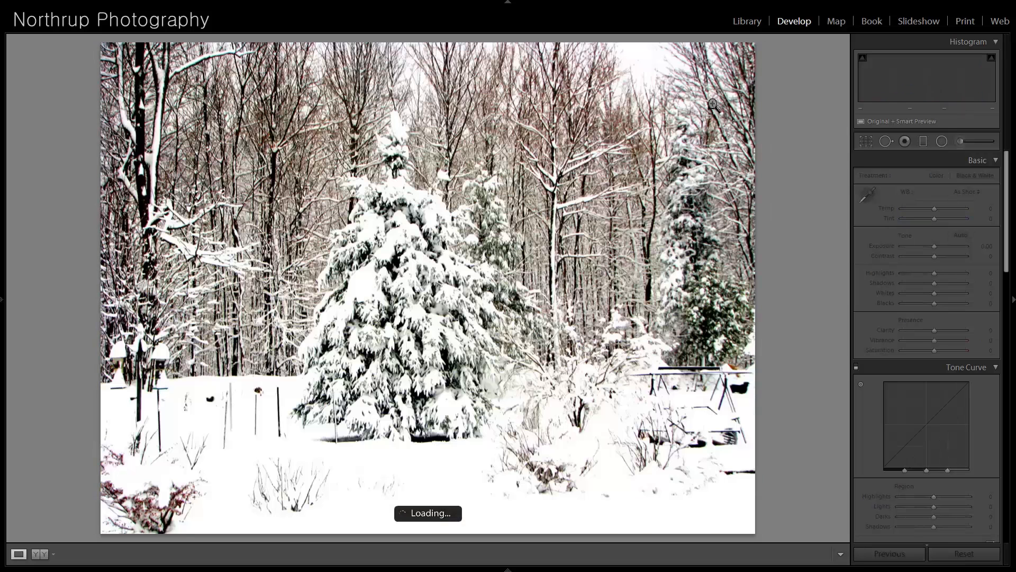
pyautogui.press('Left')
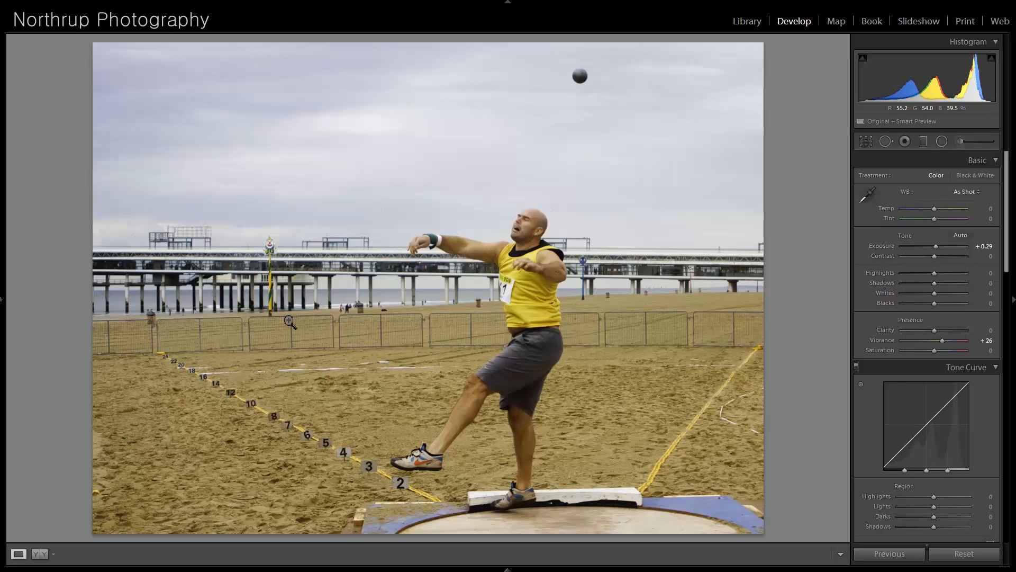
# - Move on to the snowy evergreen photo, set Exposure to -0.95 and Highlights to +4, and check the tree detail
pyautogui.press('Right')
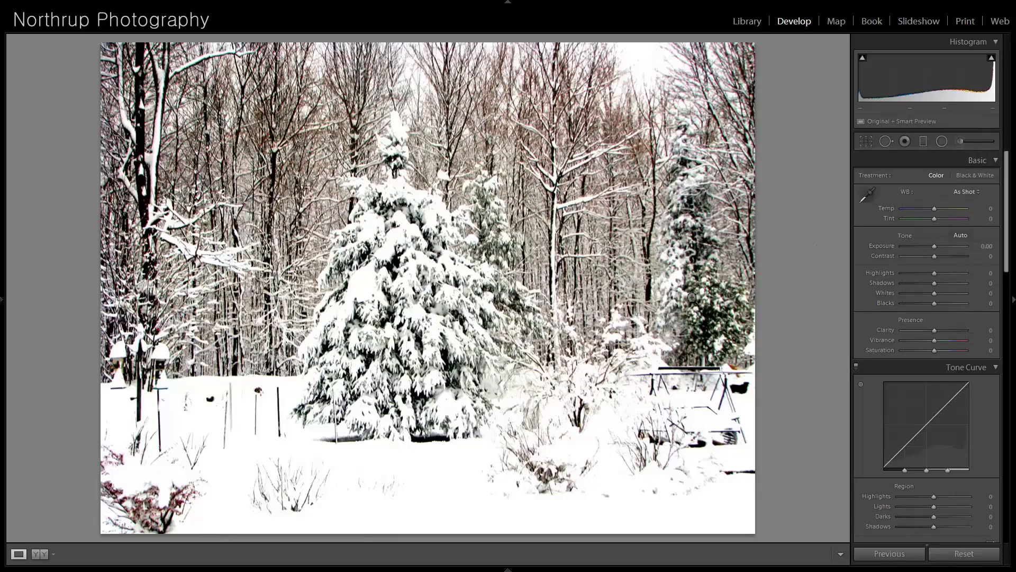
pyautogui.click(613, 356)
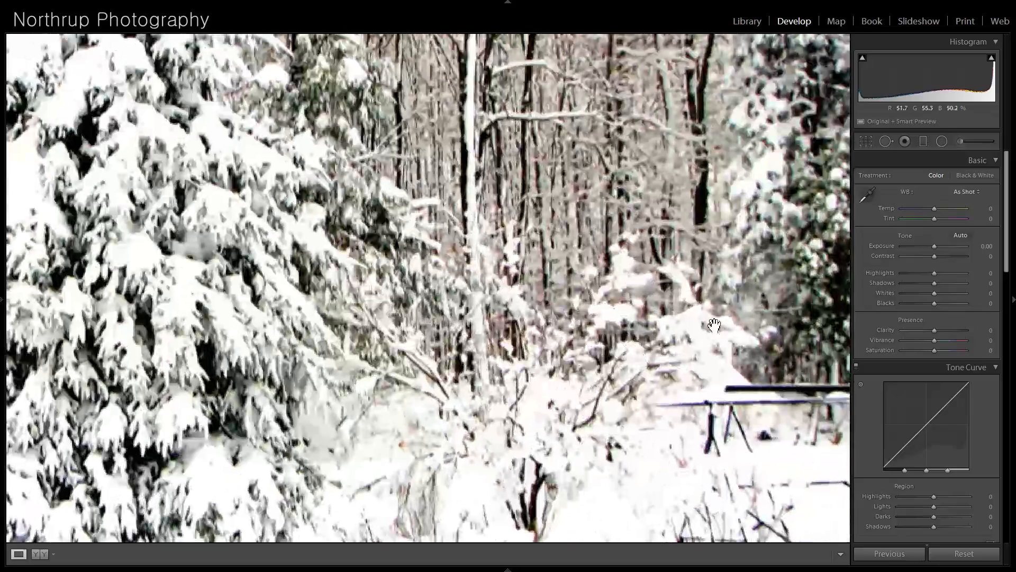
pyautogui.click(614, 356)
pyautogui.moveTo(935, 246); pyautogui.dragTo(903, 271)
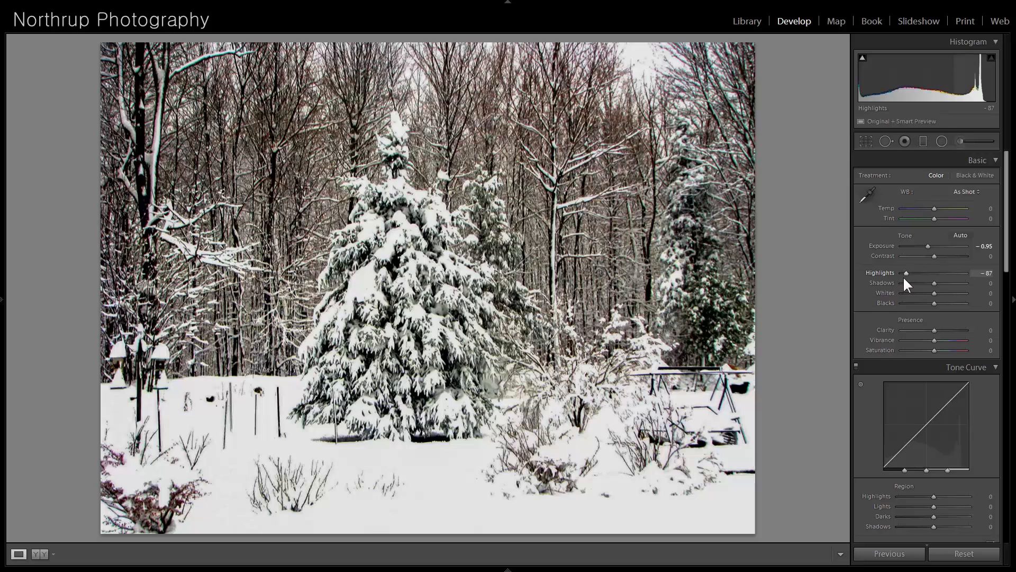
pyautogui.moveTo(906, 274); pyautogui.dragTo(935, 272)
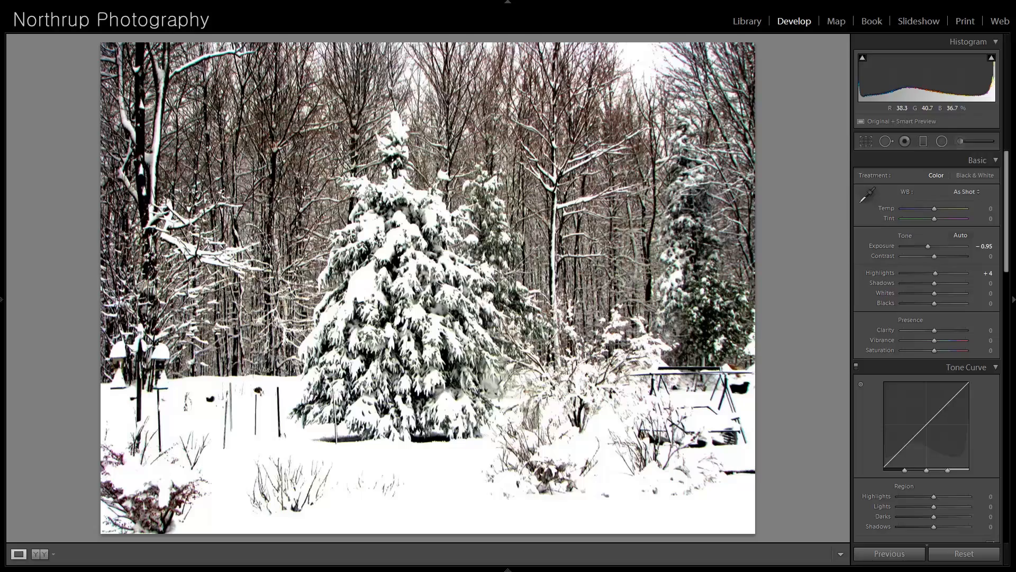
pyautogui.click(466, 261)
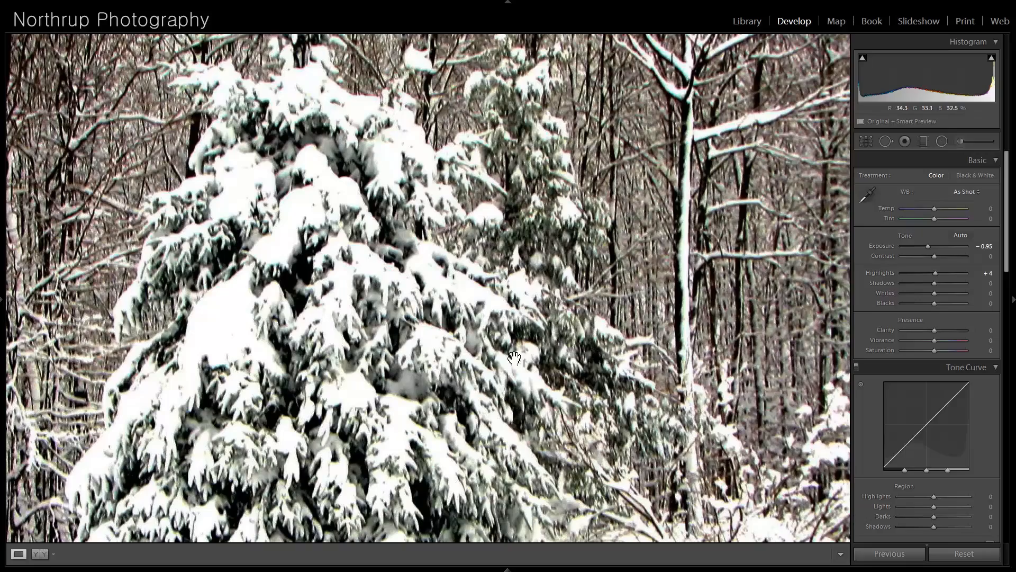
pyautogui.click(413, 374)
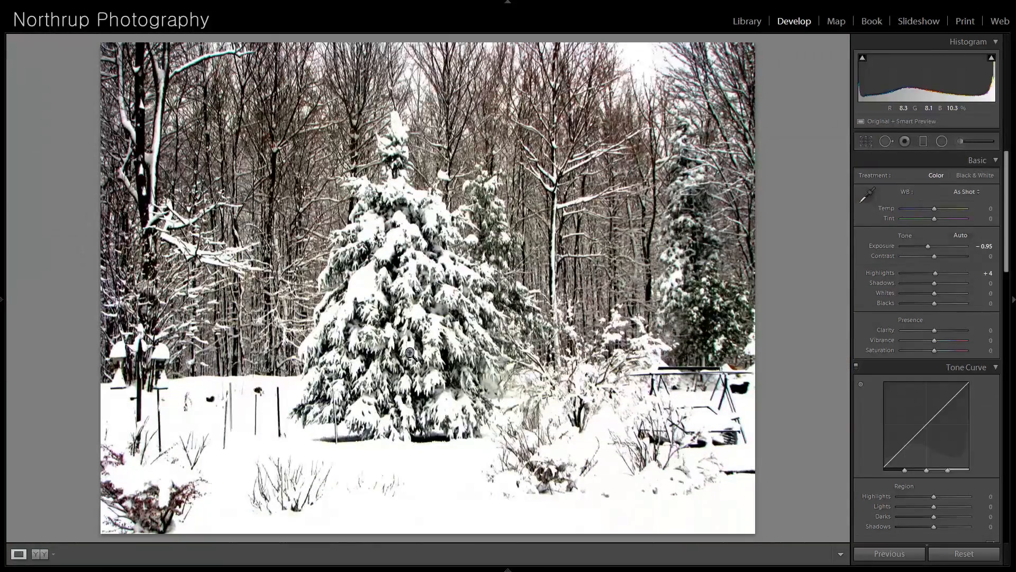
# - Move on to the portrait of the girl in the blue shirt and examine her eyes, skin, teeth and hair up close
pyautogui.press('Right')
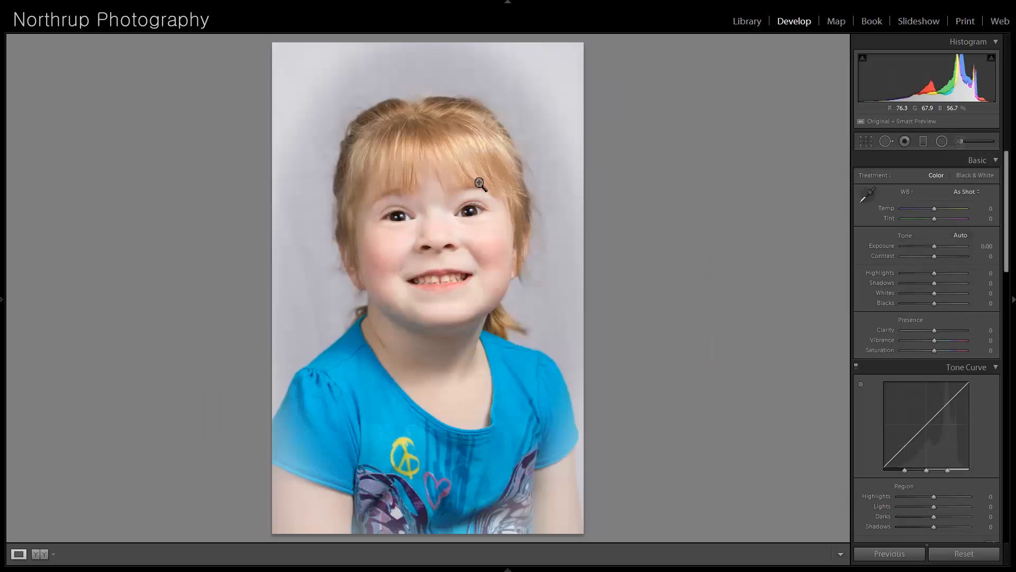
pyautogui.click(453, 180)
pyautogui.moveTo(429, 380); pyautogui.dragTo(448, 206)
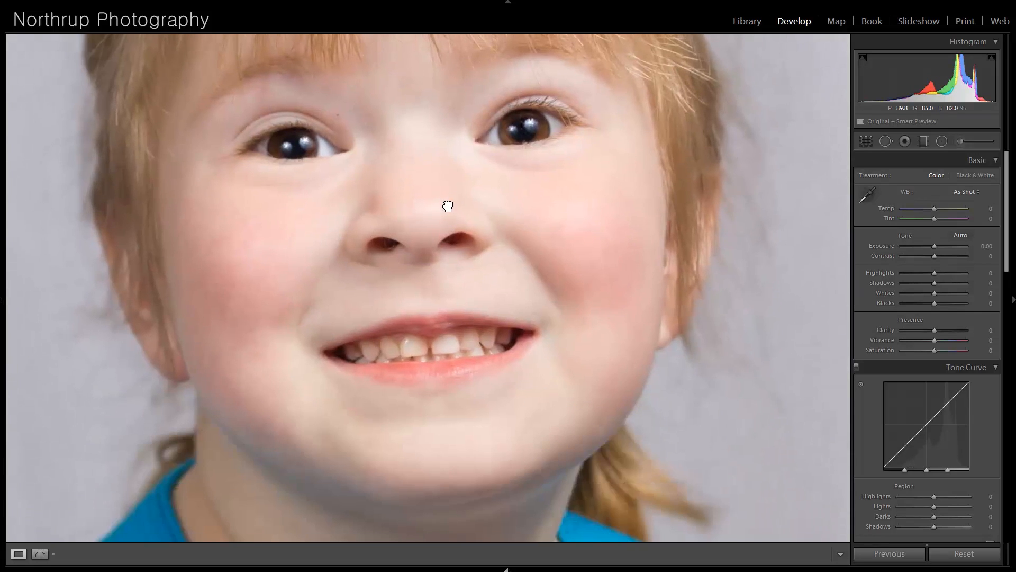
pyautogui.moveTo(455, 385)
pyautogui.mouseDown()
pyautogui.moveTo(473, 192)
pyautogui.moveTo(456, 342)
pyautogui.moveTo(466, 217)
pyautogui.moveTo(503, 381)
pyautogui.mouseUp()
pyautogui.moveTo(572, 248); pyautogui.dragTo(574, 386)
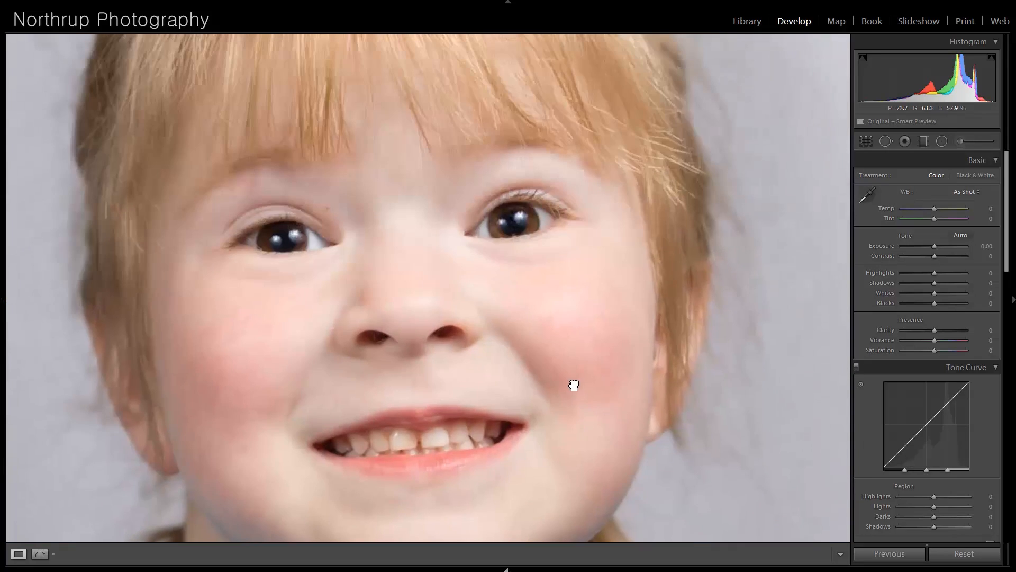
pyautogui.moveTo(345, 379); pyautogui.dragTo(354, 368)
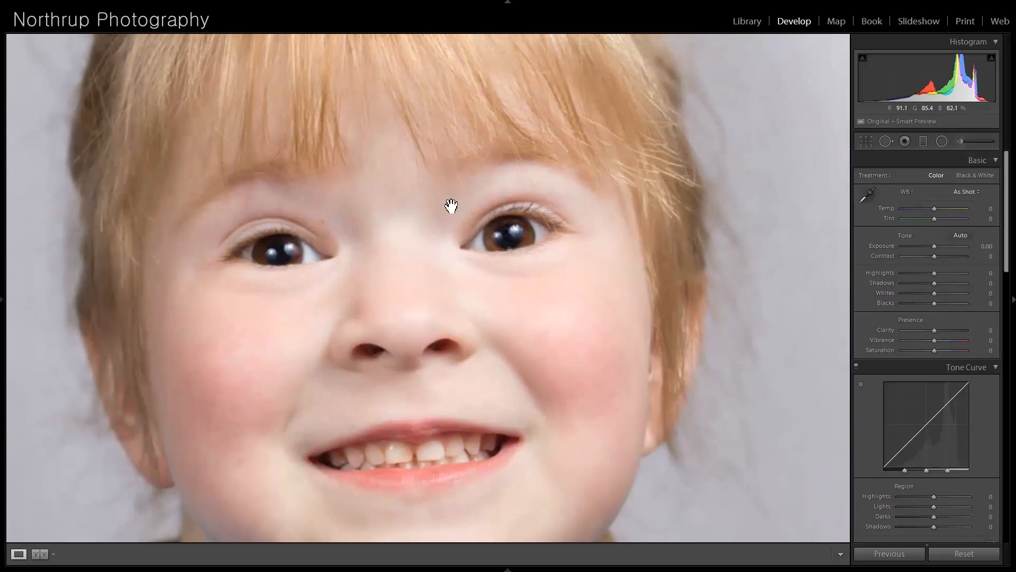
pyautogui.moveTo(438, 229); pyautogui.dragTo(449, 405)
pyautogui.click(389, 390)
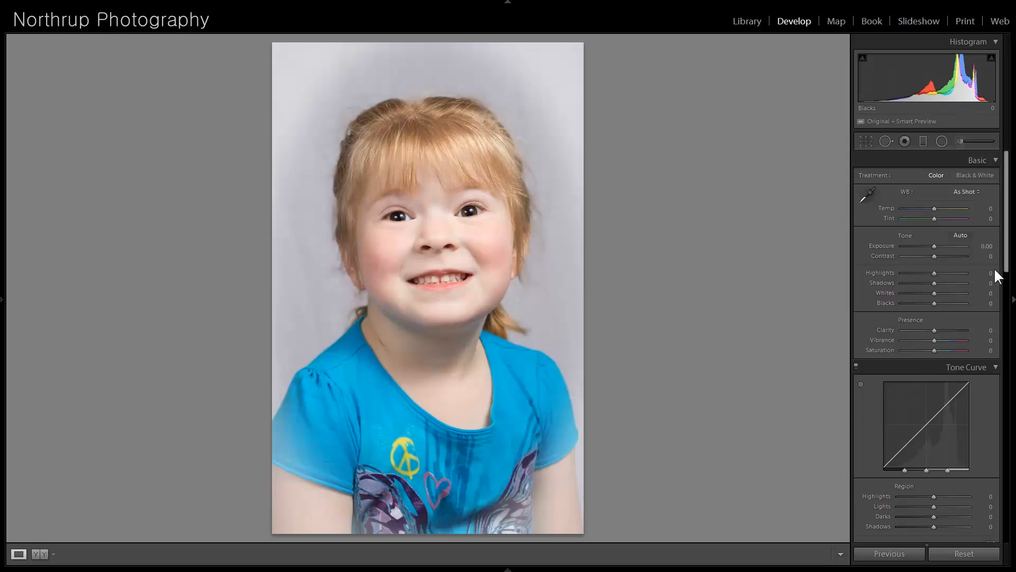
# - Try a black-and-white conversion of the girl's portrait, and return it to color
pyautogui.scroll(-5, 1009, 271)
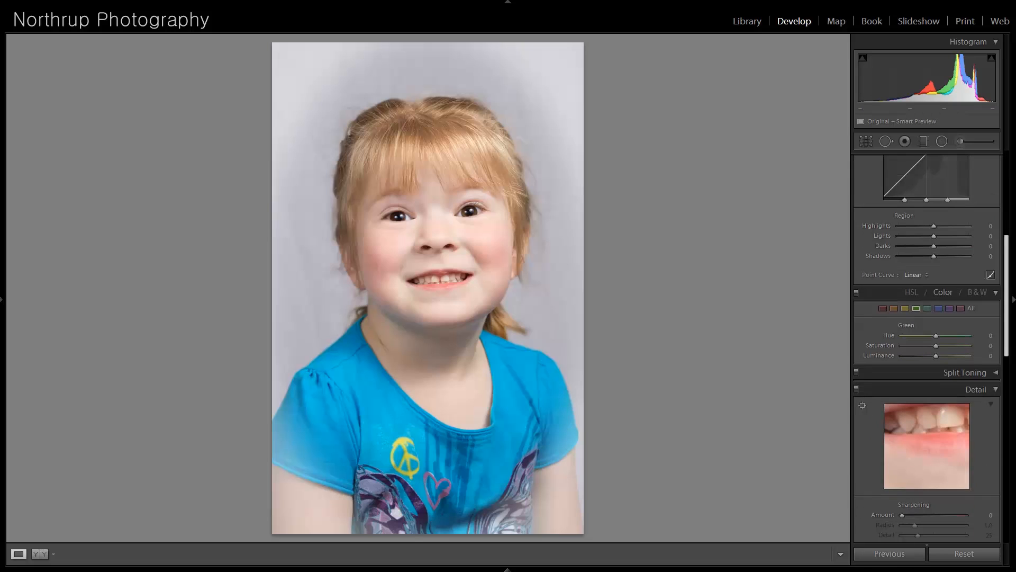
pyautogui.scroll(-3, 1005, 317)
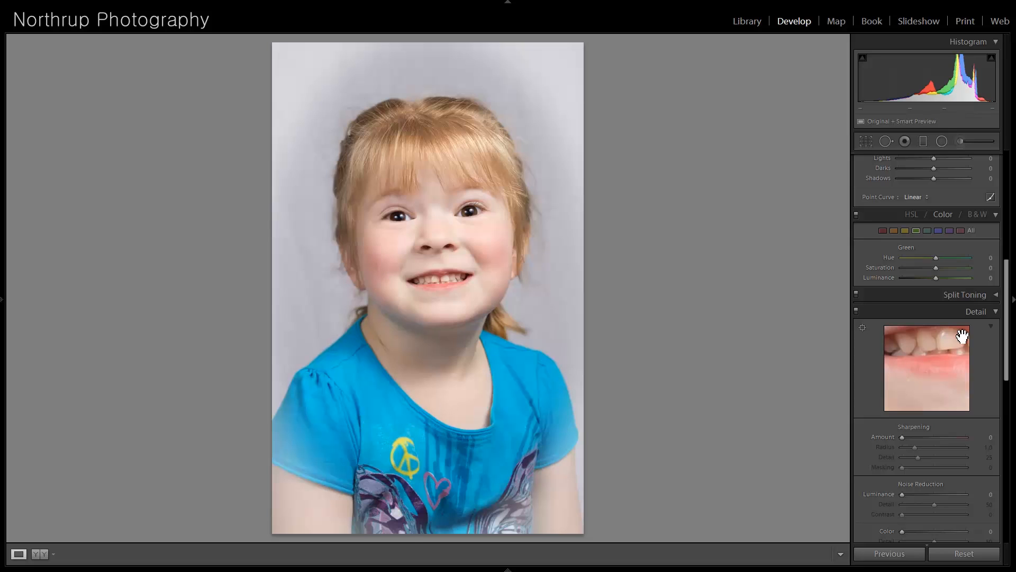
pyautogui.click(978, 214)
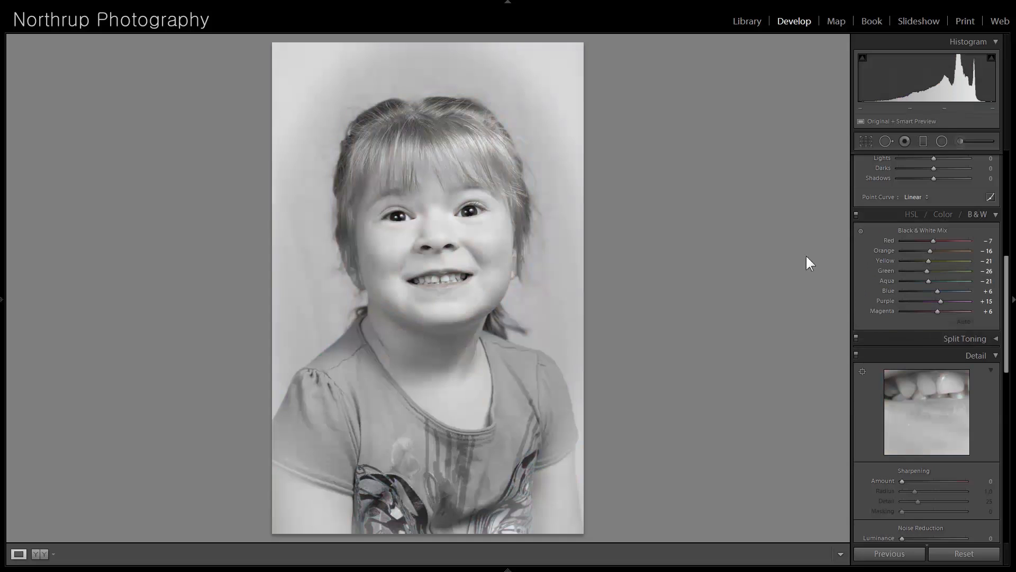
pyautogui.click(943, 214)
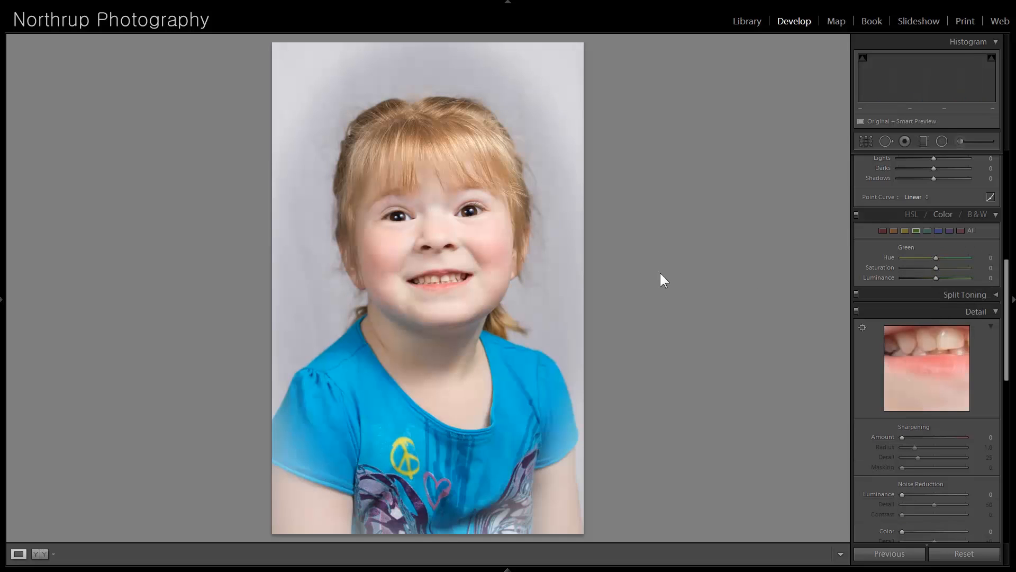
# - Move on to the black-and-white photo of the welder with flying sparks
pyautogui.press('Right')
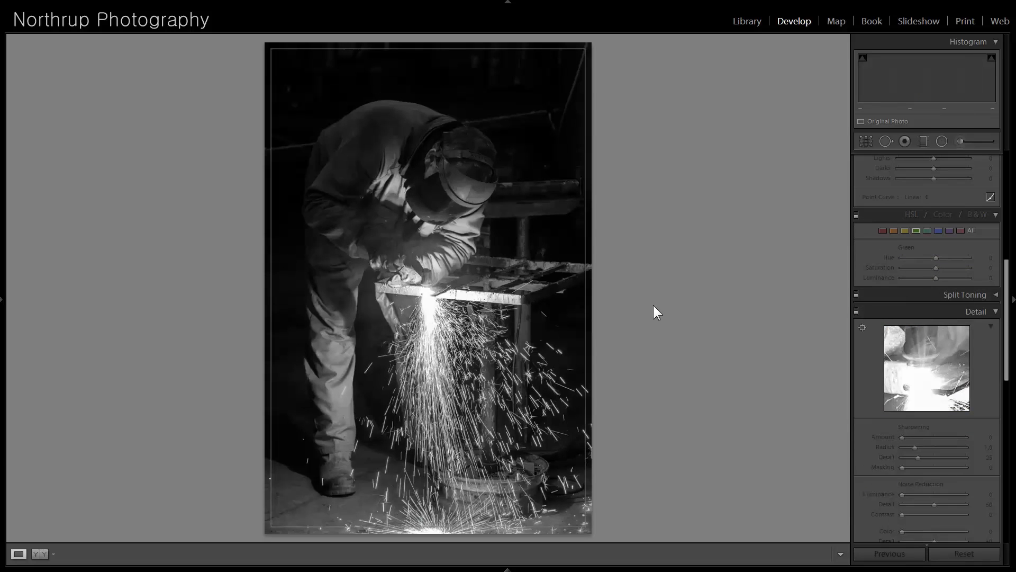
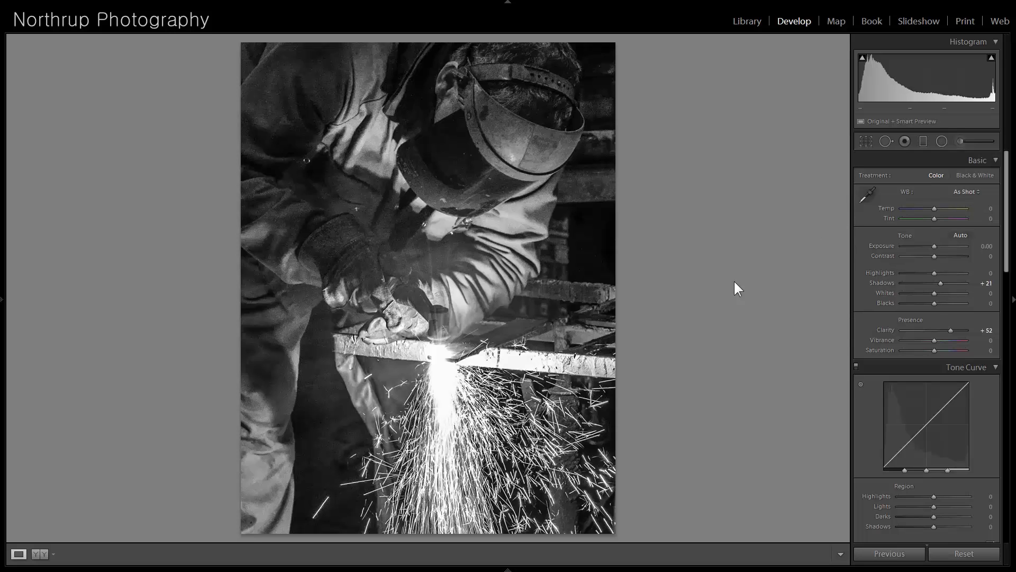
# - Compare the welder photo before cropping with its tight crop using its edit history, ending on the latest crop
pyautogui.moveTo(2, 302)
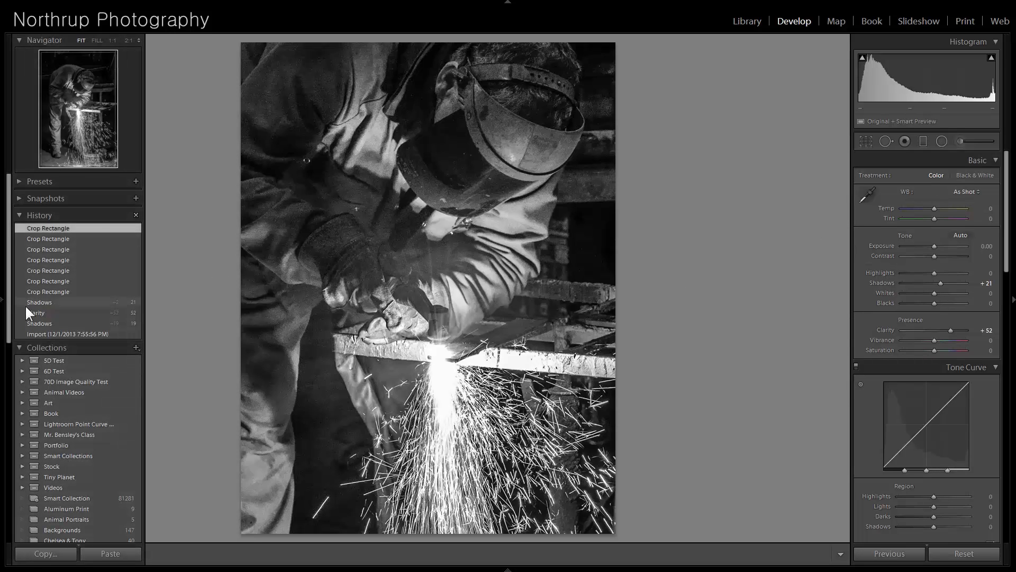
pyautogui.click(48, 301)
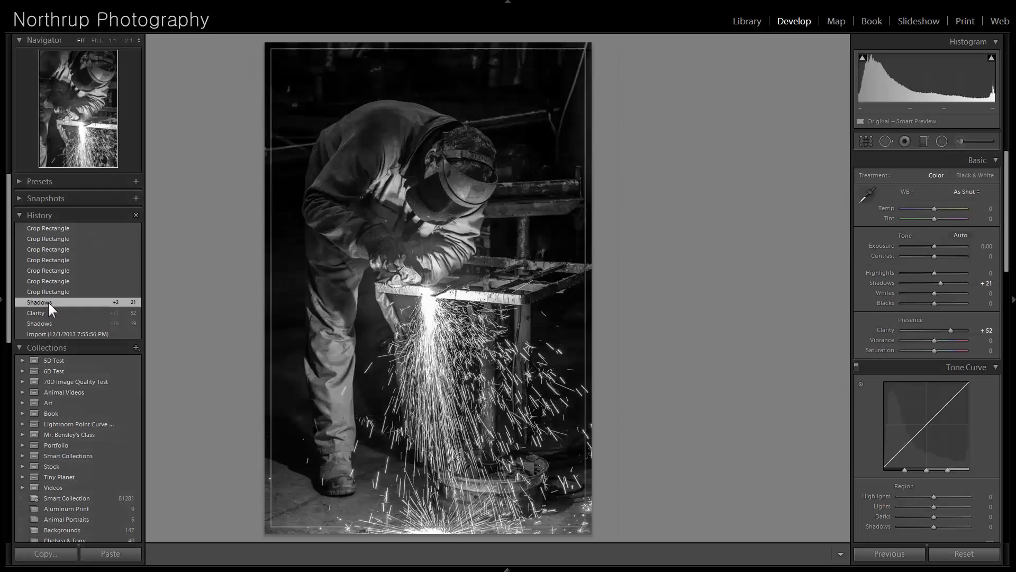
pyautogui.click(57, 230)
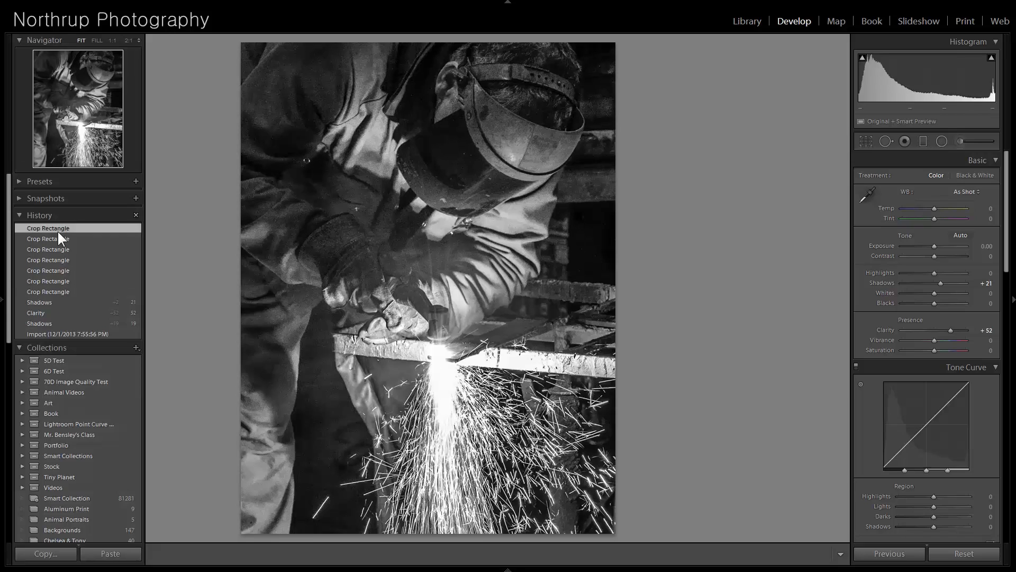
# - Reposition the welder photo's crop to include more of the left side, placing the welder and sparks further right in the frame
pyautogui.click(867, 141)
pyautogui.moveTo(421, 219); pyautogui.dragTo(435, 243)
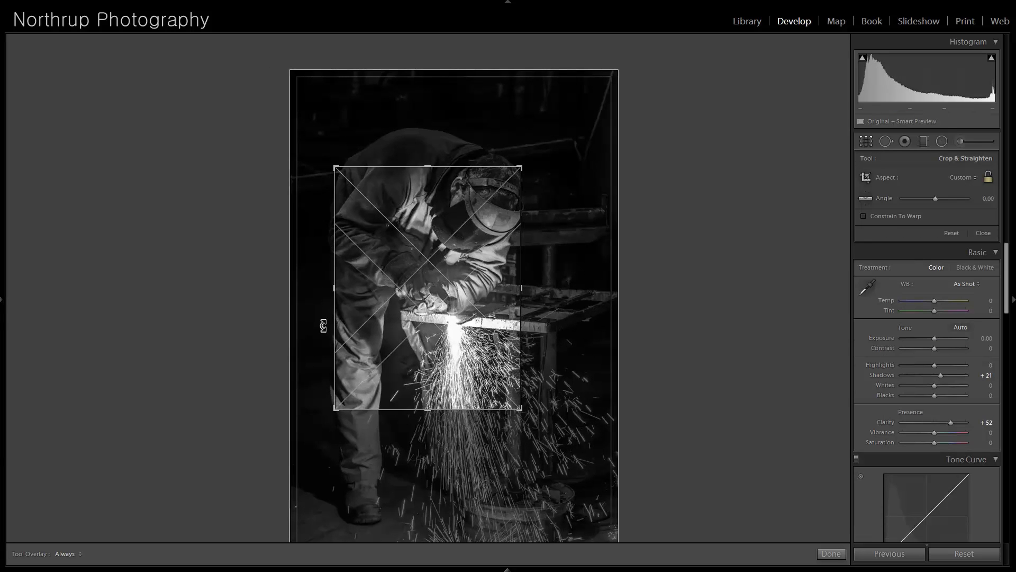
pyautogui.press('Return')
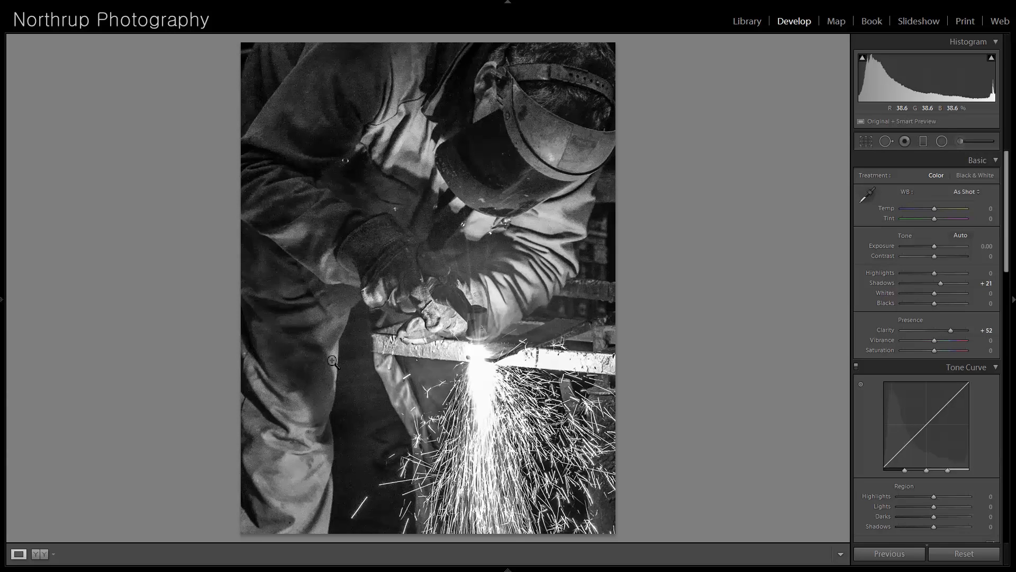
# - Review the uncropped welder photo against the repositioned crop, and restore the repositioned crop
pyautogui.moveTo(3, 308)
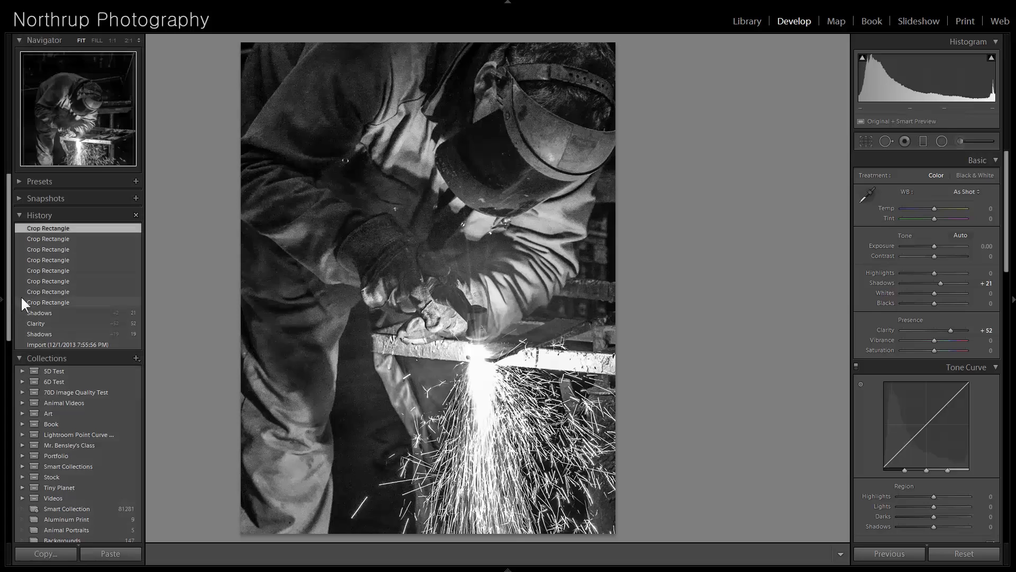
pyautogui.click(55, 312)
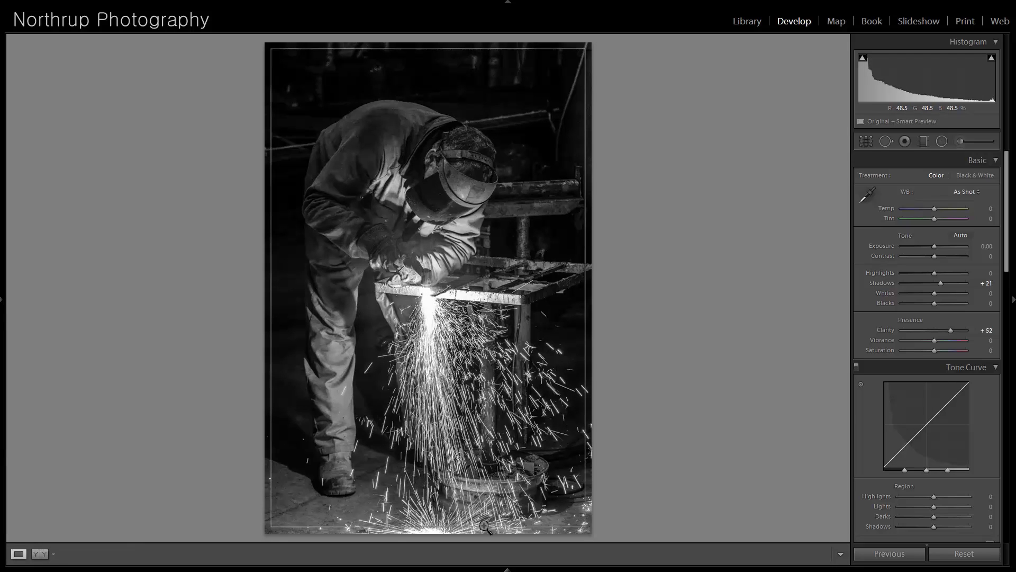
pyautogui.moveTo(4, 304)
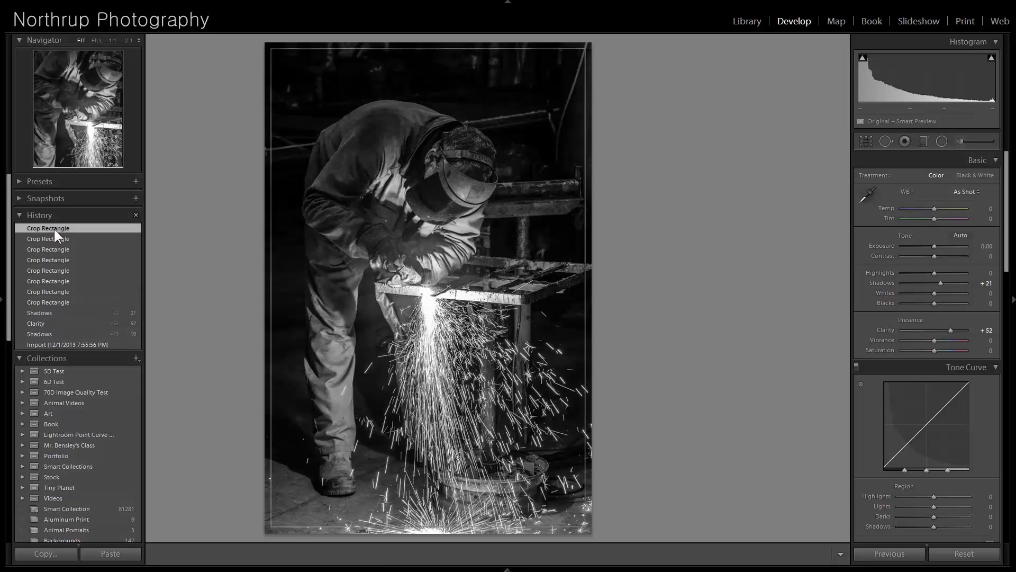
pyautogui.click(54, 229)
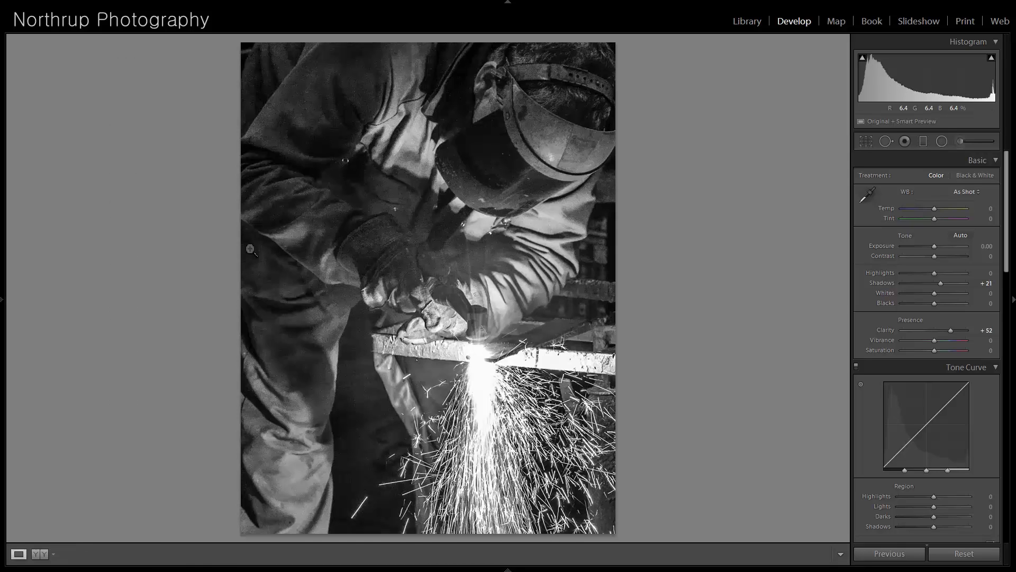
# - Move on to the photo of the brown-and-white dog and examine its eyes, fur and nose up close
pyautogui.press('Right')
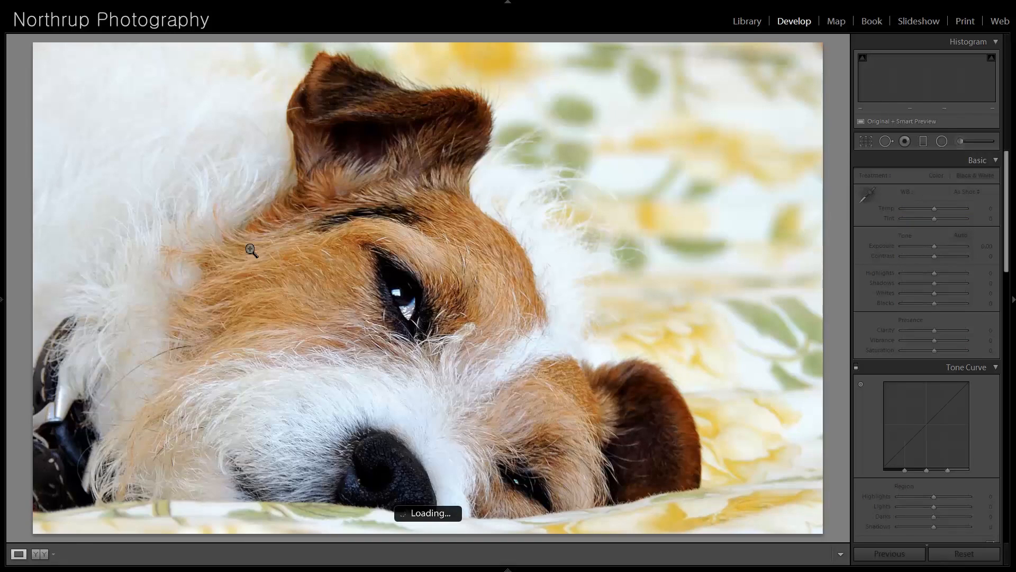
pyautogui.click(459, 322)
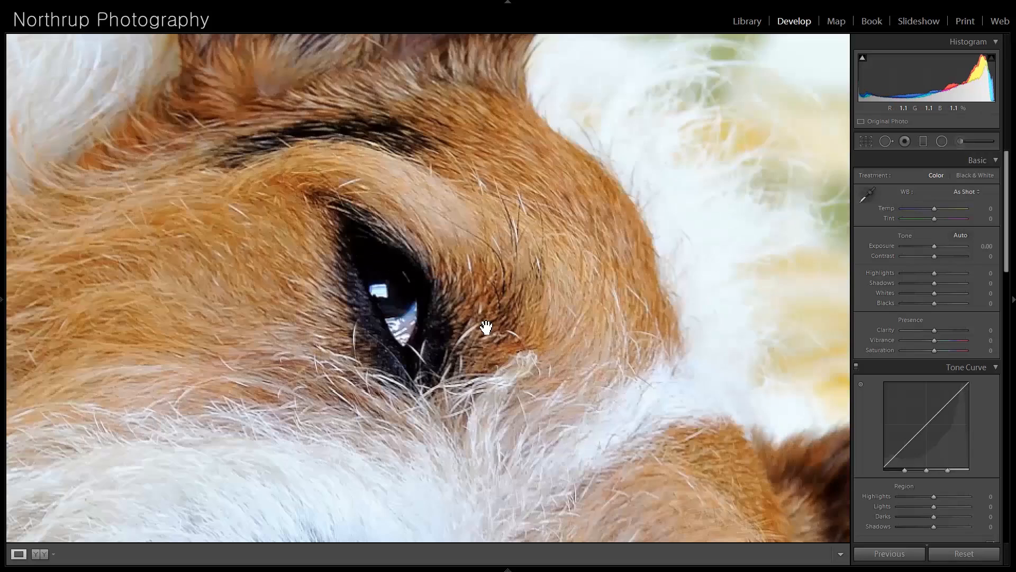
pyautogui.moveTo(479, 429); pyautogui.dragTo(474, 200)
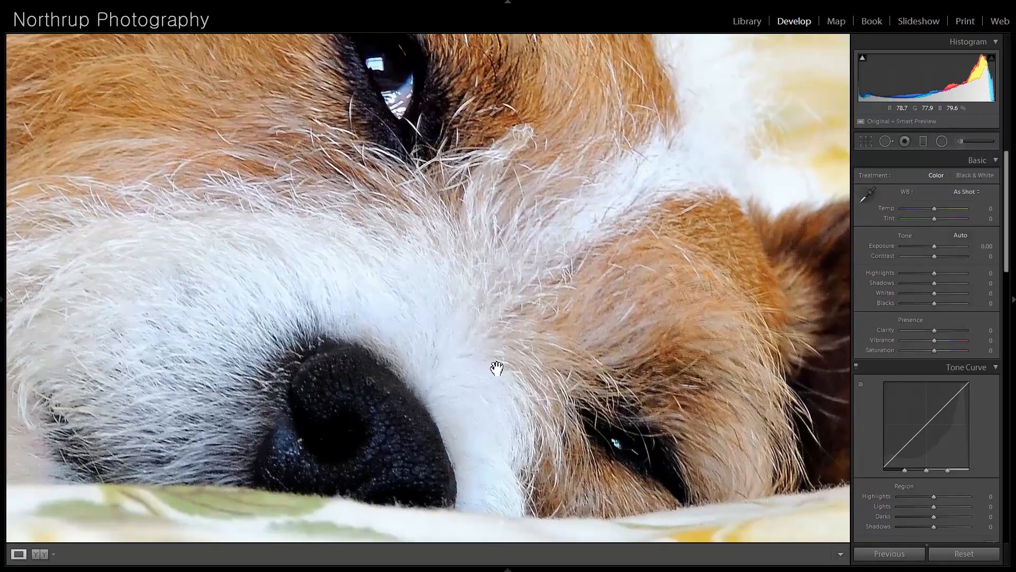
pyautogui.moveTo(497, 367); pyautogui.dragTo(510, 301)
pyautogui.click(462, 268)
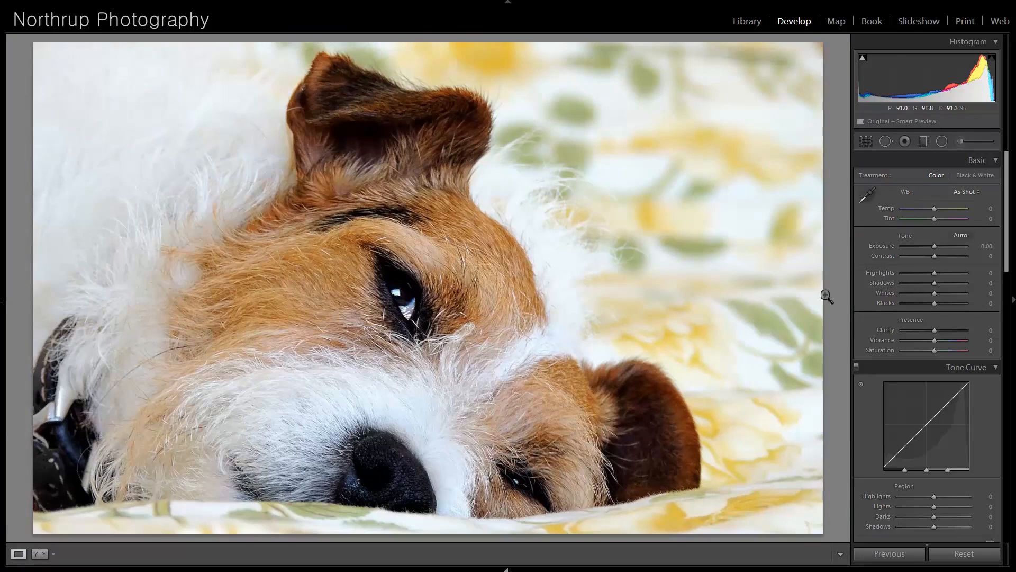
# - Set the dog photo's Shadows to +17 and Highlights to -22
pyautogui.moveTo(935, 282); pyautogui.dragTo(941, 283)
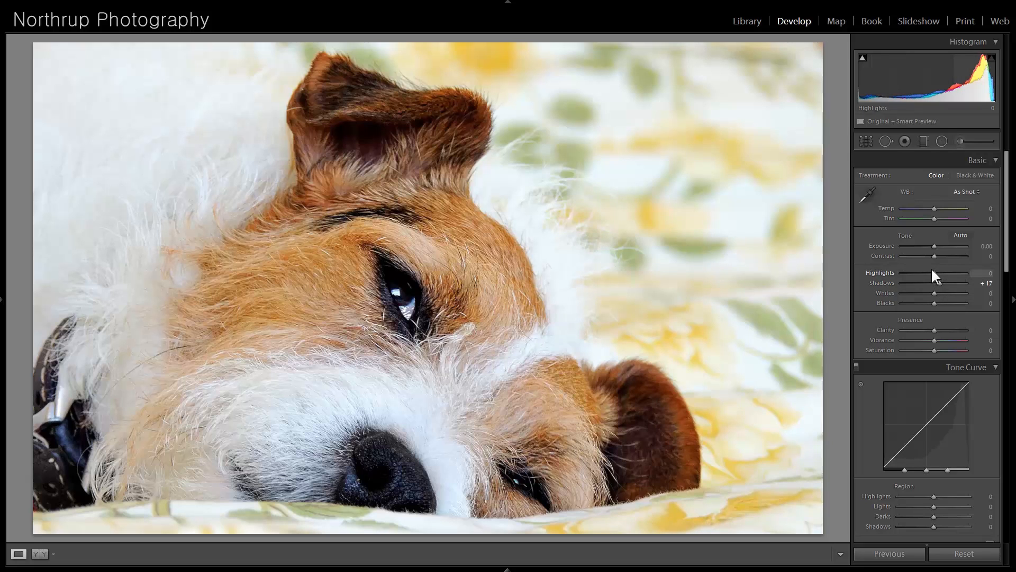
pyautogui.moveTo(933, 272); pyautogui.dragTo(927, 273)
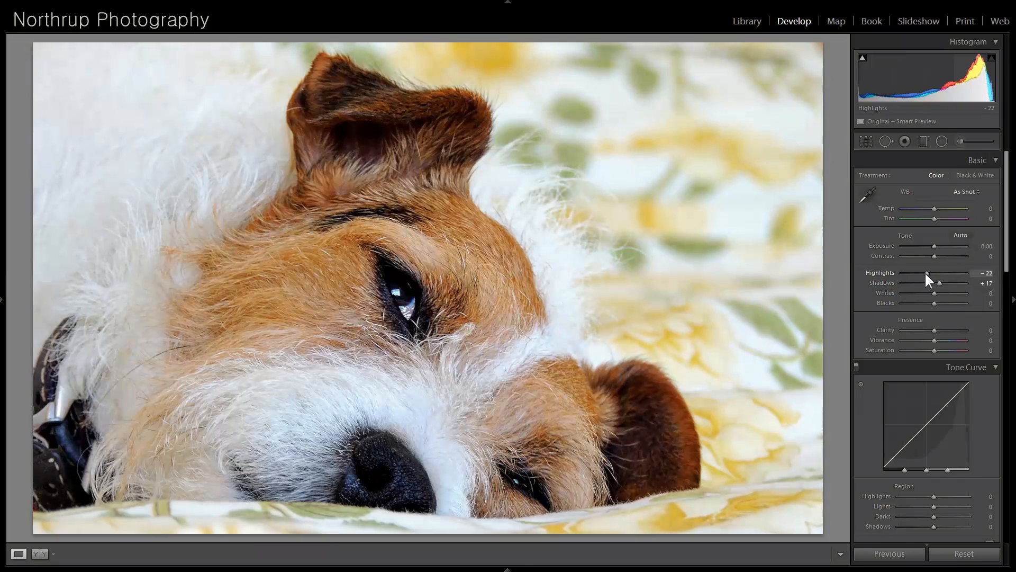
# - Convert the dog photo to black and white and set Orange in the black-and-white mix to -7
pyautogui.scroll(-5, 987, 408)
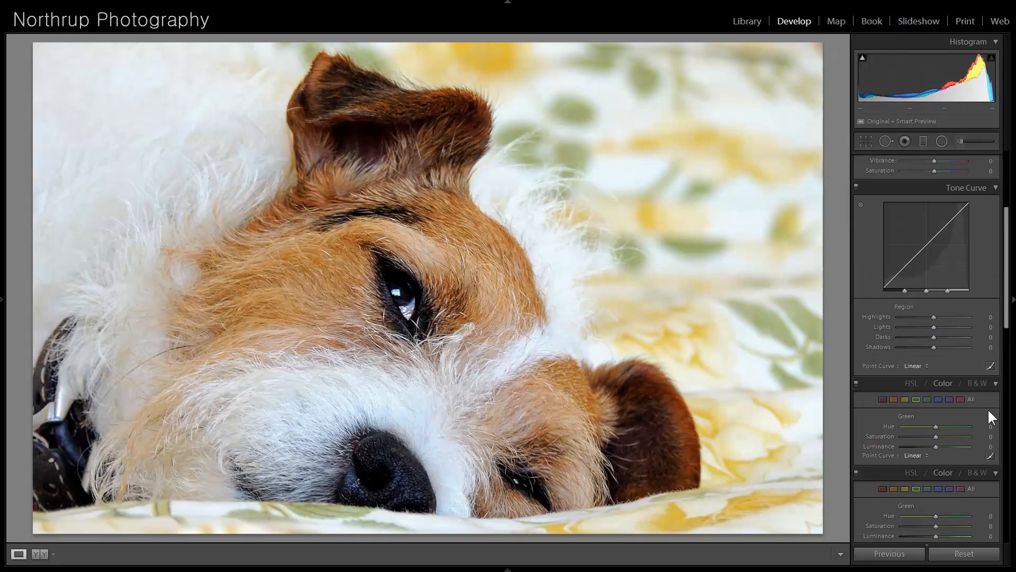
pyautogui.click(978, 383)
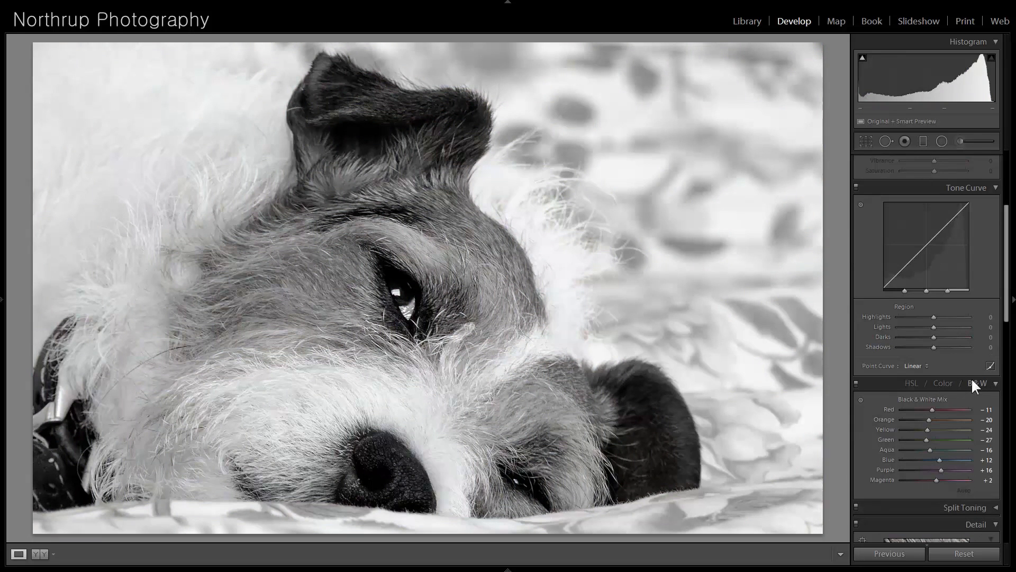
pyautogui.moveTo(929, 419); pyautogui.dragTo(933, 418)
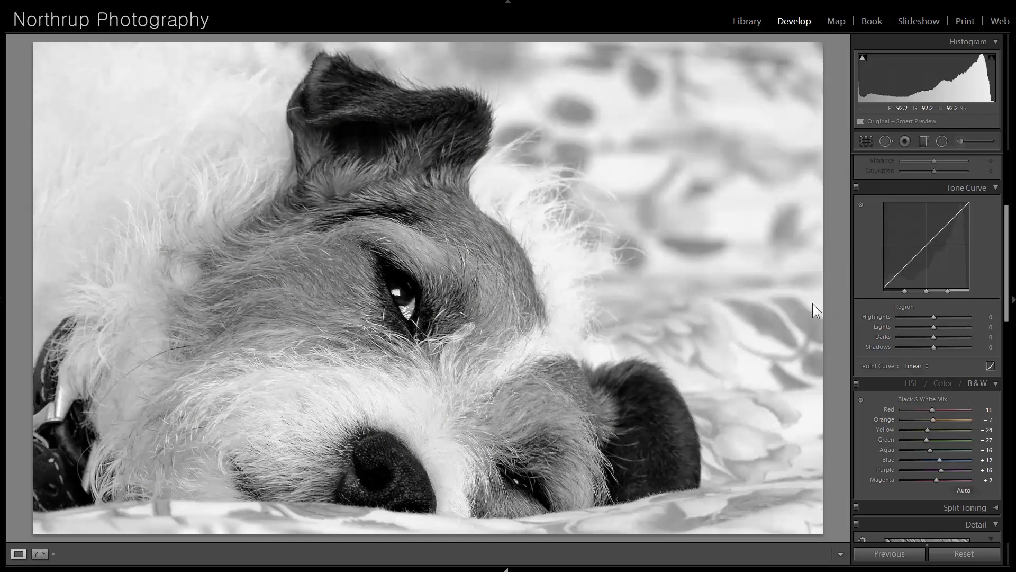
# - Move on to the photo of seagulls in a sunset sky and examine the birds up close
pyautogui.press('Right')
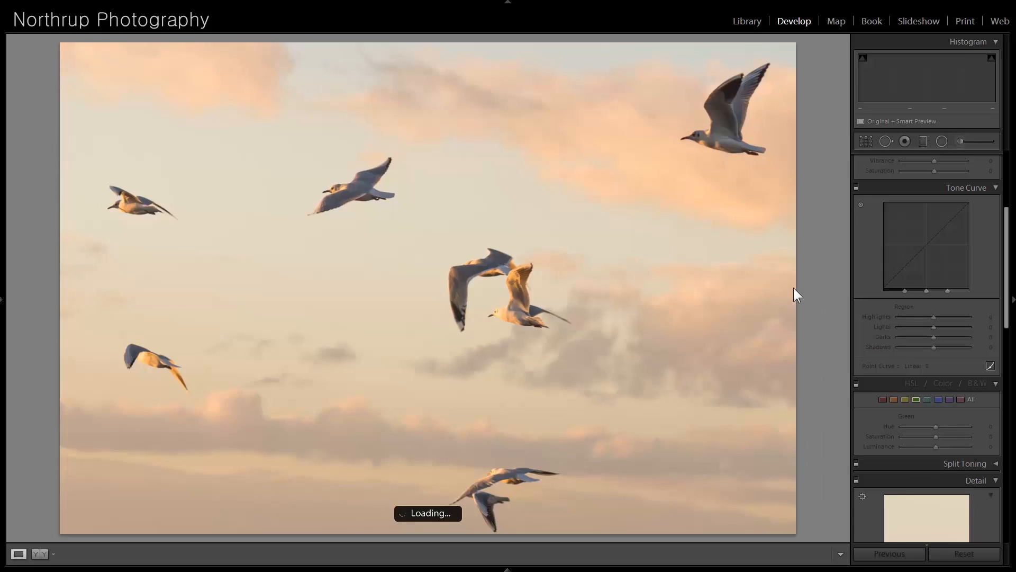
pyautogui.click(373, 172)
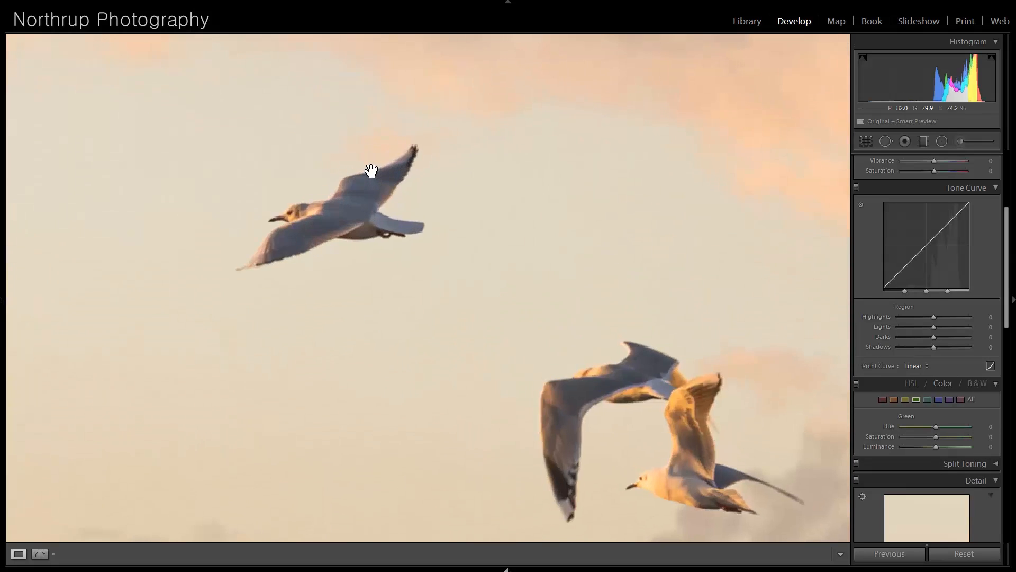
pyautogui.click(479, 331)
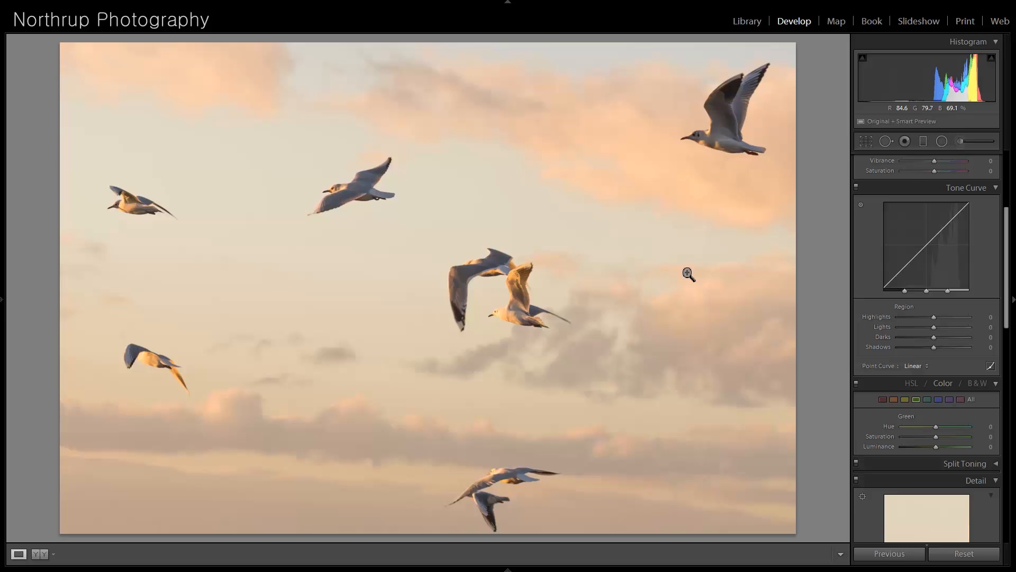
# - Straighten the seagull photo by rotating it slightly counterclockwise within the crop to level the cloud bands
pyautogui.click(868, 139)
pyautogui.moveTo(803, 41); pyautogui.dragTo(793, 30)
pyautogui.press('Return')
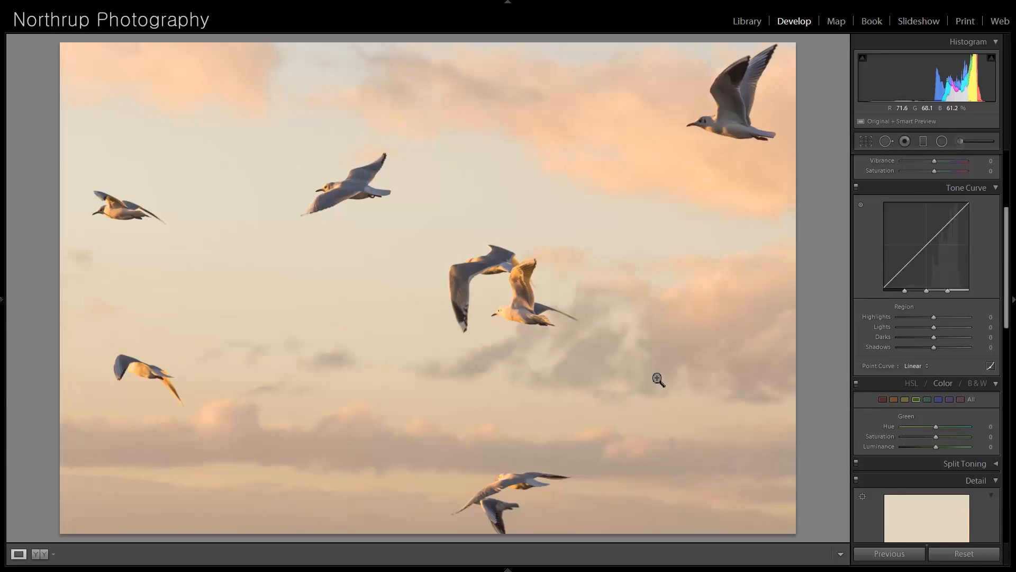
# - Move past the sunburst landscape to the photo of people reflected in tilted mirrors, and examine the reflections across the picture up close
pyautogui.press('Right')
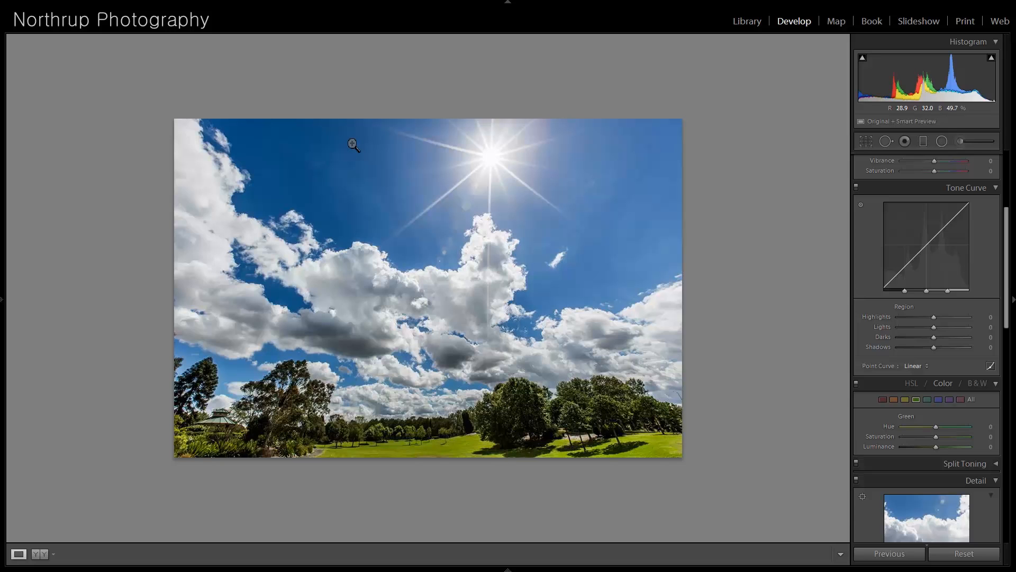
pyautogui.press('Right')
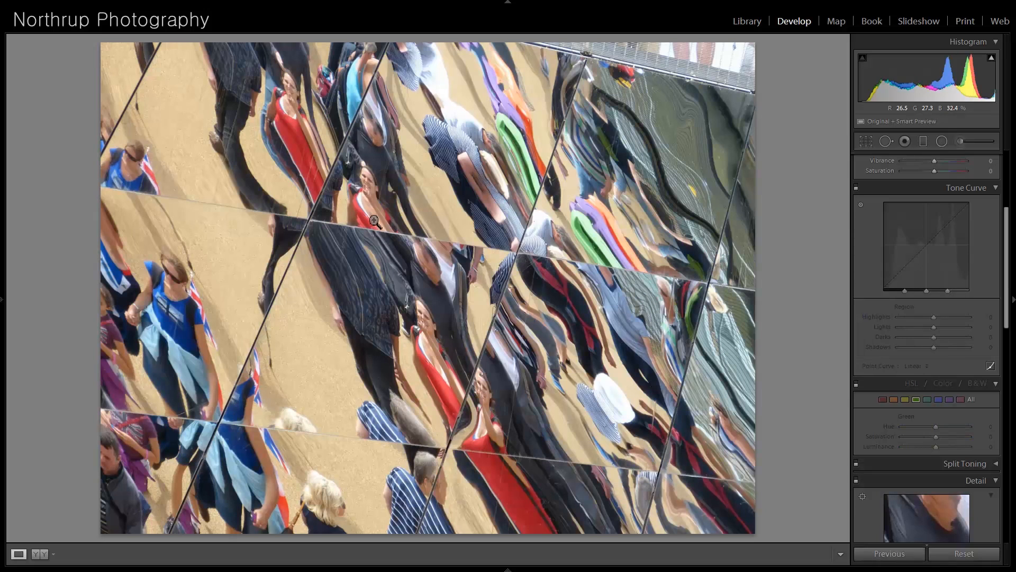
pyautogui.click(471, 368)
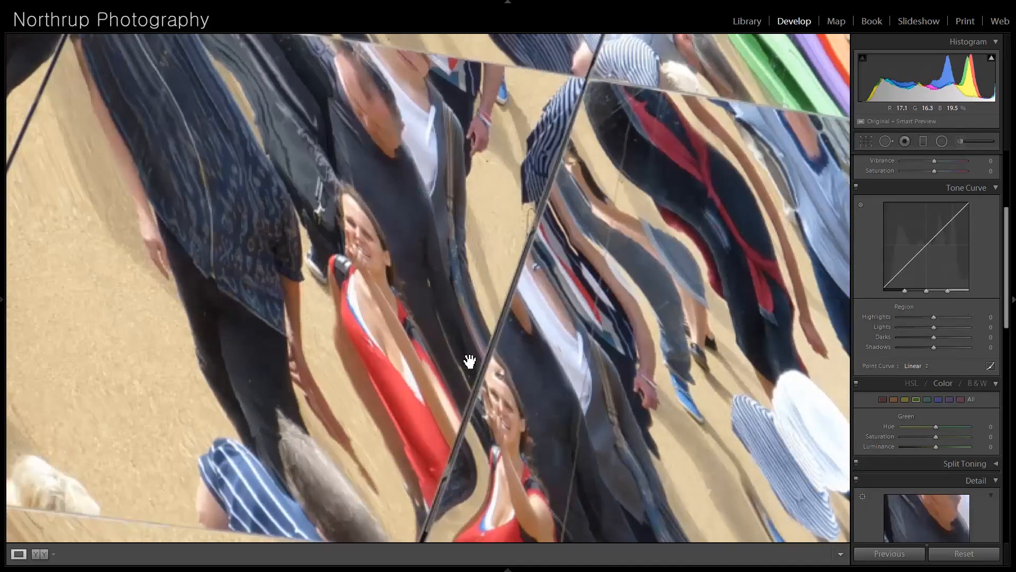
pyautogui.moveTo(519, 198); pyautogui.dragTo(326, 383)
pyautogui.moveTo(541, 264); pyautogui.dragTo(551, 170)
pyautogui.moveTo(529, 383); pyautogui.dragTo(612, 166)
pyautogui.moveTo(540, 423); pyautogui.dragTo(762, 292)
pyautogui.moveTo(443, 109); pyautogui.dragTo(514, 360)
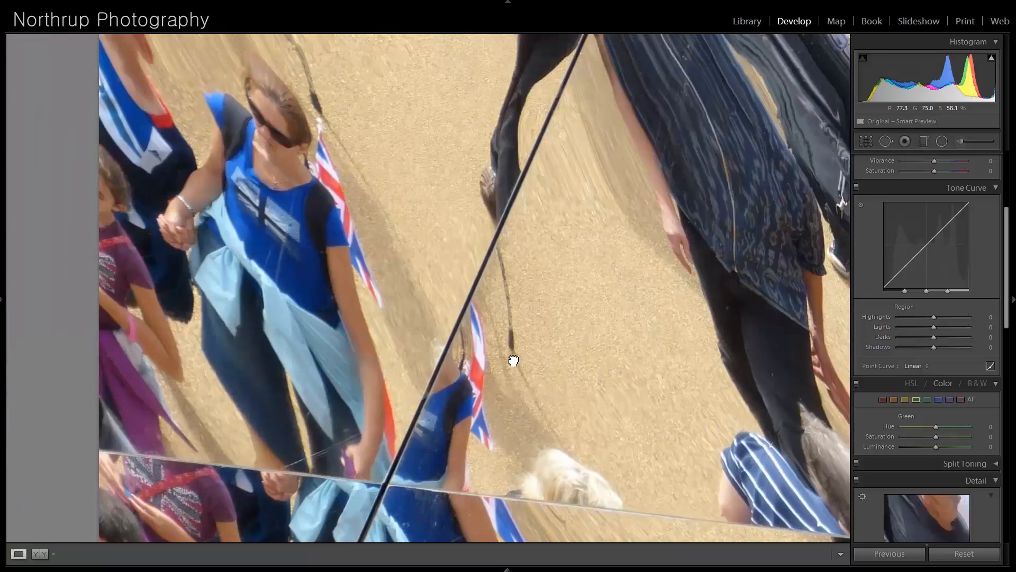
pyautogui.moveTo(592, 138); pyautogui.dragTo(493, 397)
pyautogui.moveTo(608, 141); pyautogui.dragTo(400, 339)
pyautogui.moveTo(552, 135); pyautogui.dragTo(612, 365)
pyautogui.click(612, 365)
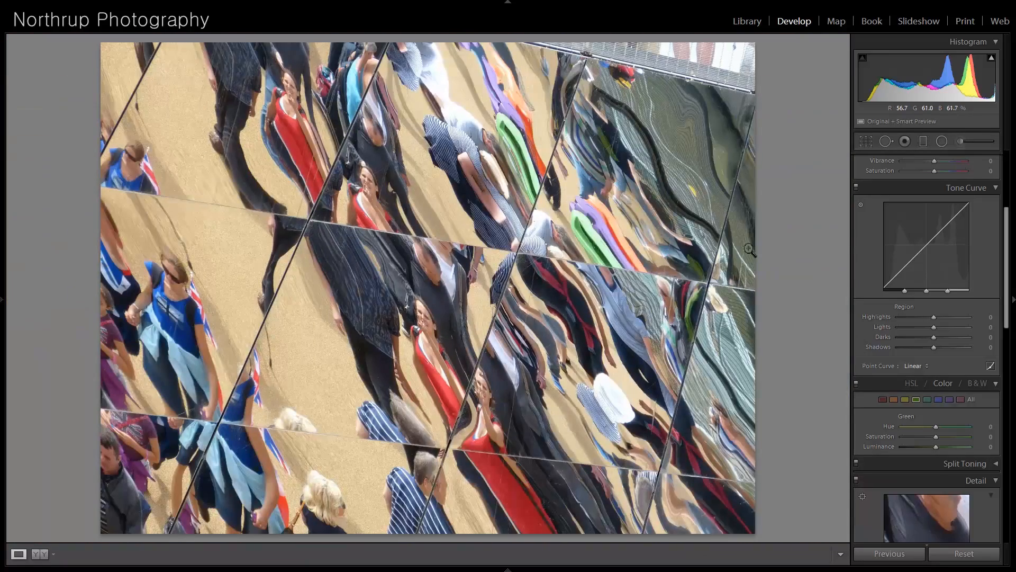
# - Crop the mirror photo from its upper-right corner to remove the distracting strip along the top and right edges
pyautogui.click(868, 140)
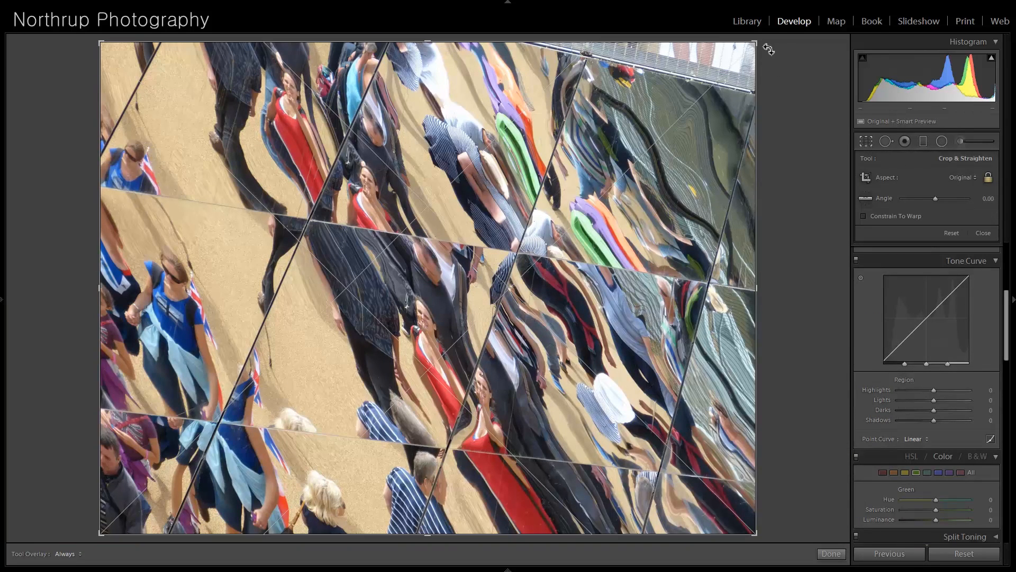
pyautogui.moveTo(761, 41); pyautogui.dragTo(748, 70)
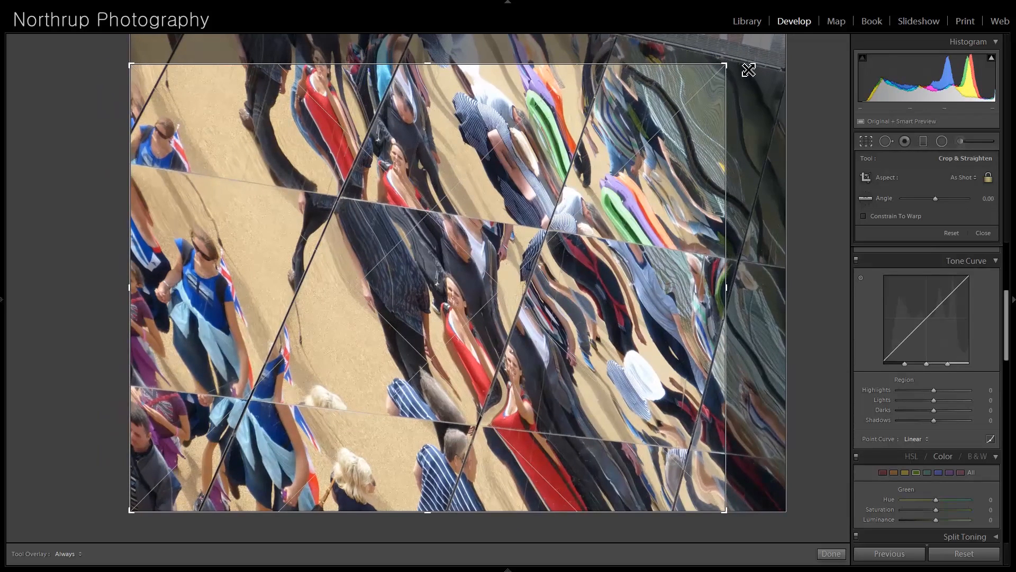
pyautogui.press('Return')
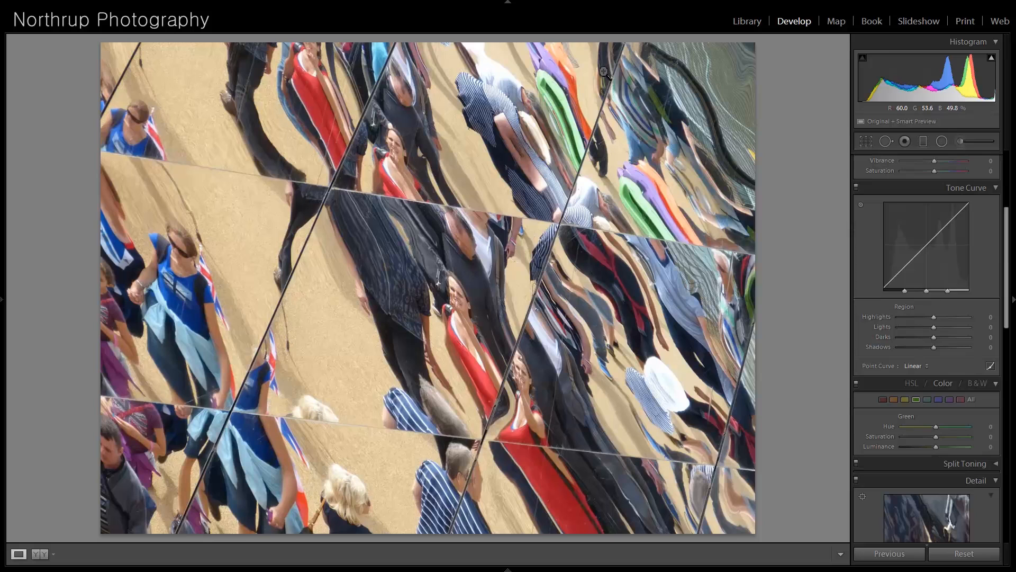
# - Move on to the photo of the bighorn ram and convert it to black and white
pyautogui.press('Right')
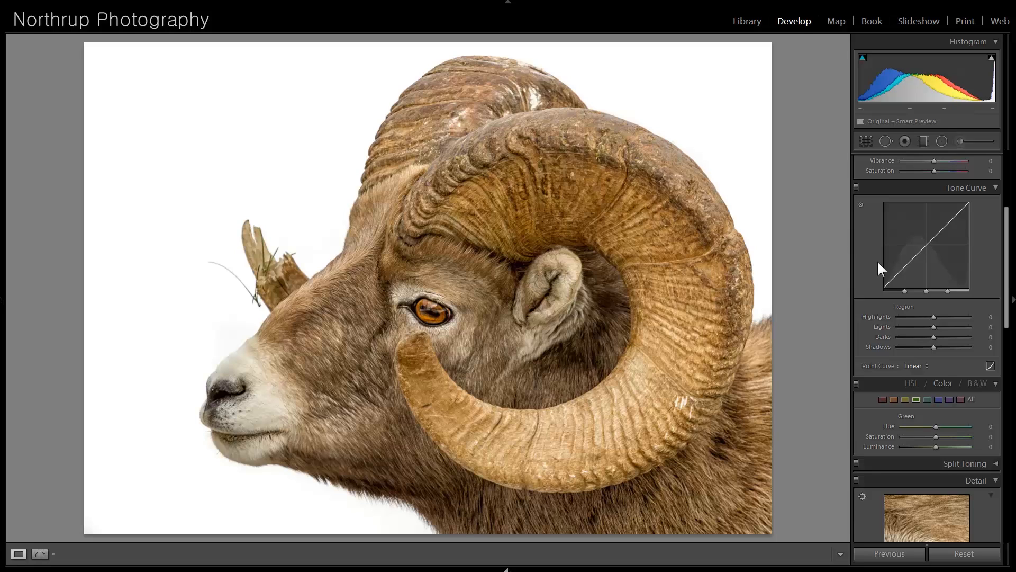
pyautogui.click(996, 383)
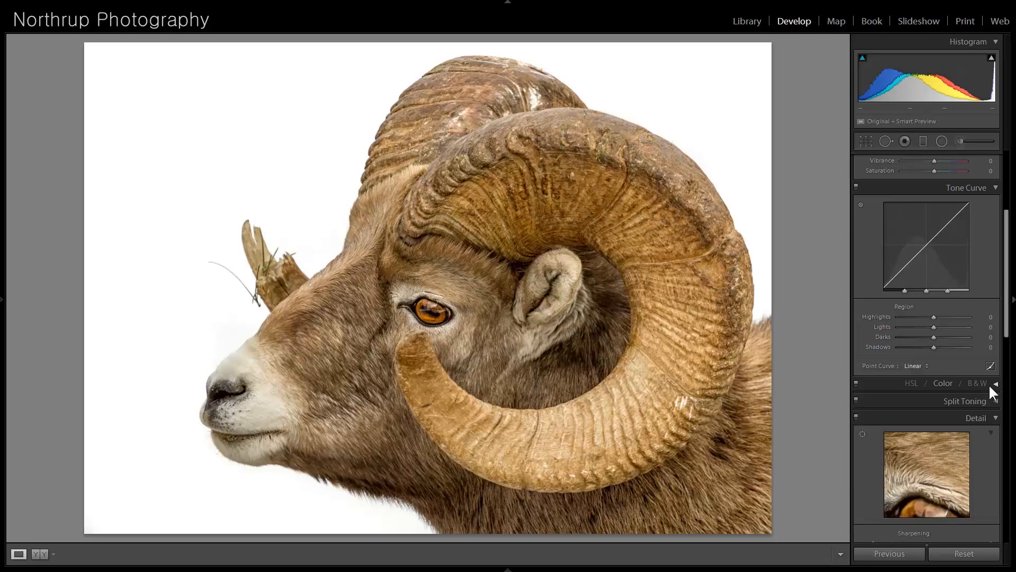
pyautogui.click(995, 383)
pyautogui.click(995, 383)
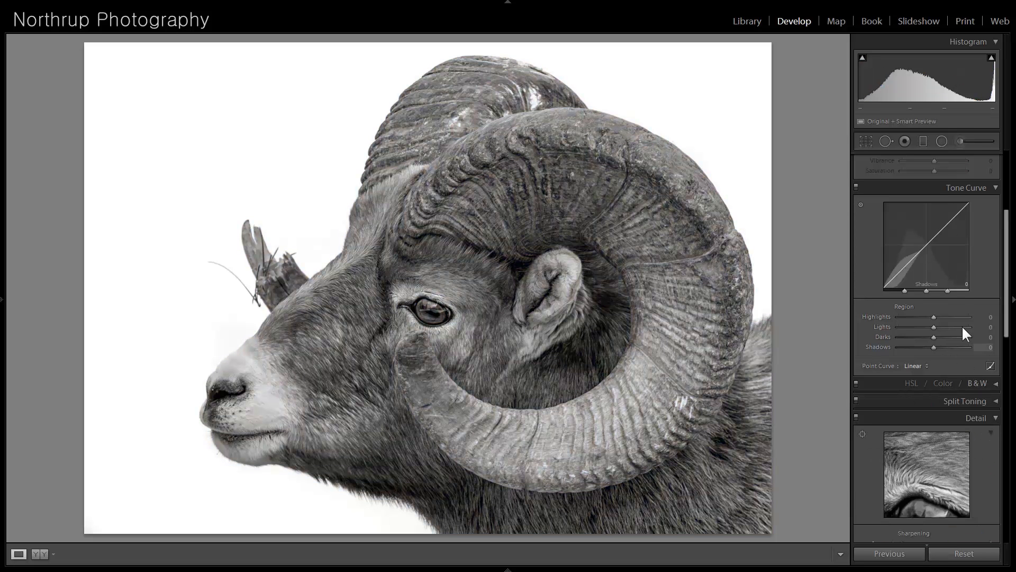
pyautogui.scroll(5, 971, 262)
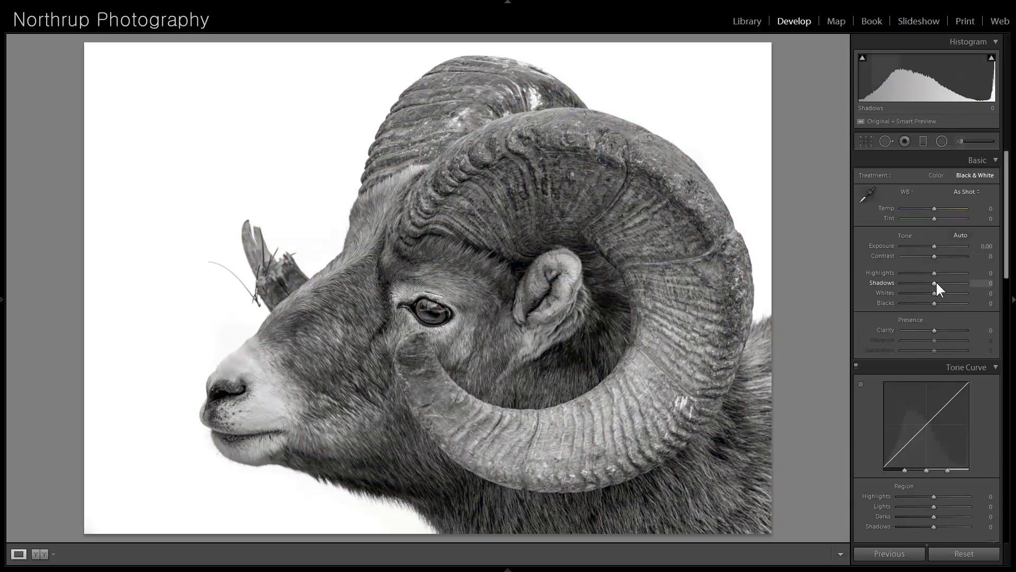
pyautogui.scroll(-10, 963, 350)
pyautogui.scroll(3, 929, 306)
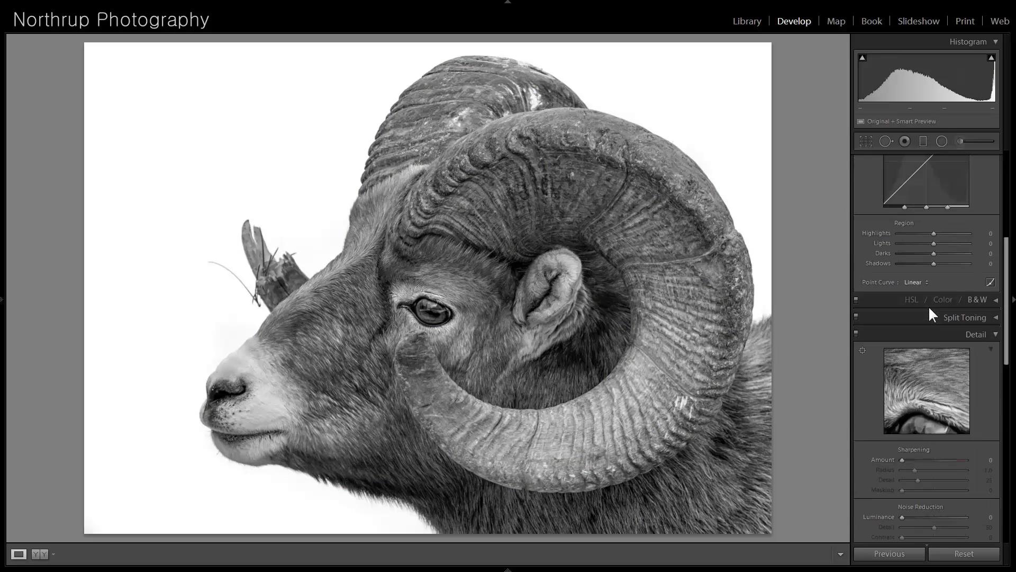
# - Set Orange to +34 in the ram photo's black-and-white mix, and revert the photo to its imported color state
pyautogui.click(989, 302)
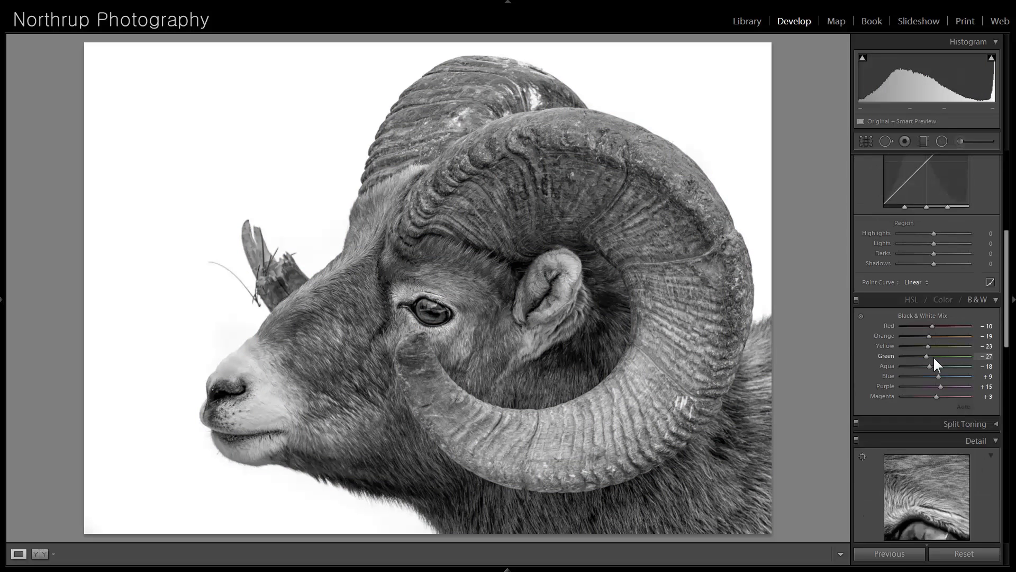
pyautogui.moveTo(933, 335); pyautogui.dragTo(949, 335)
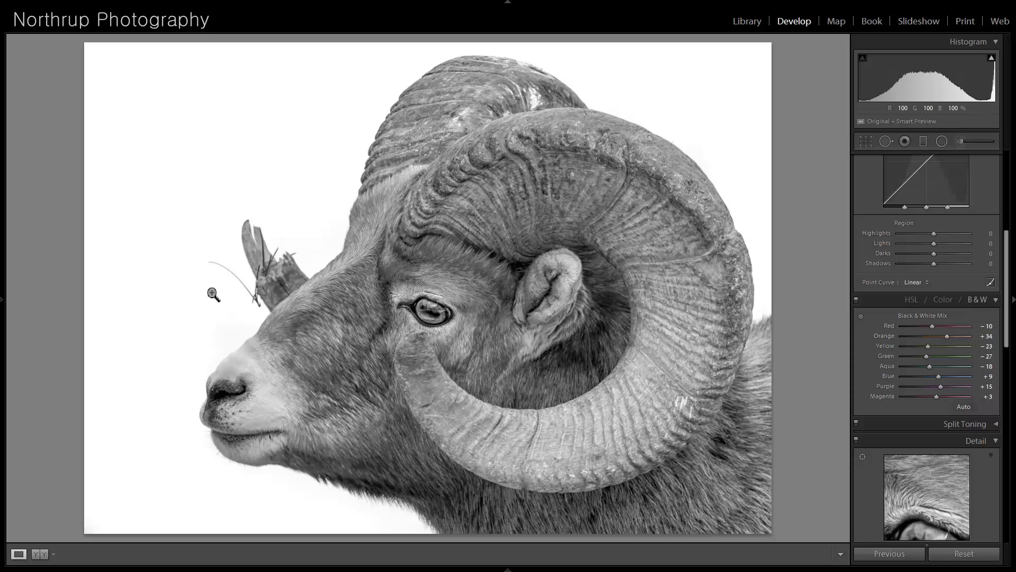
pyautogui.moveTo(5, 307)
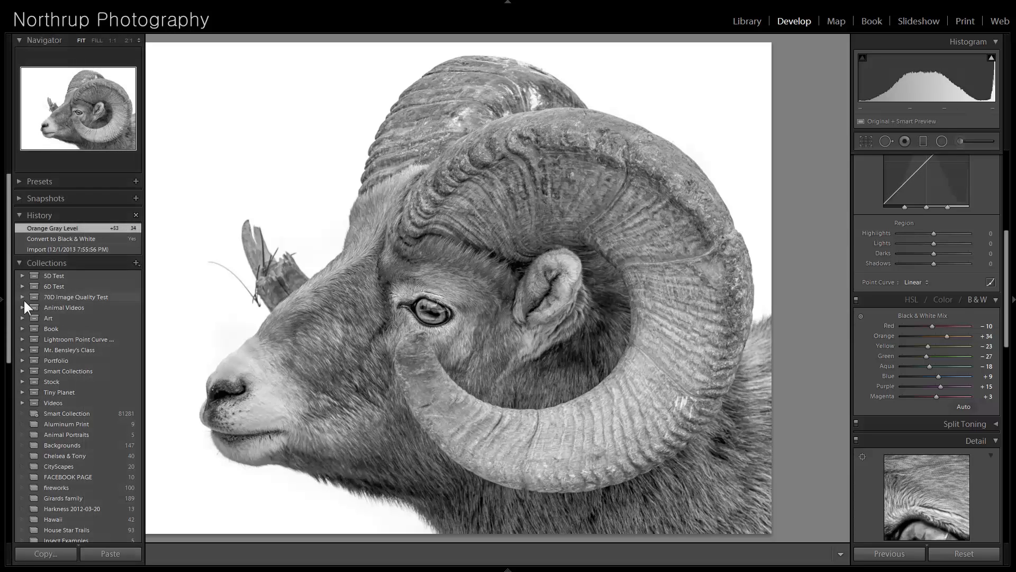
pyautogui.click(68, 248)
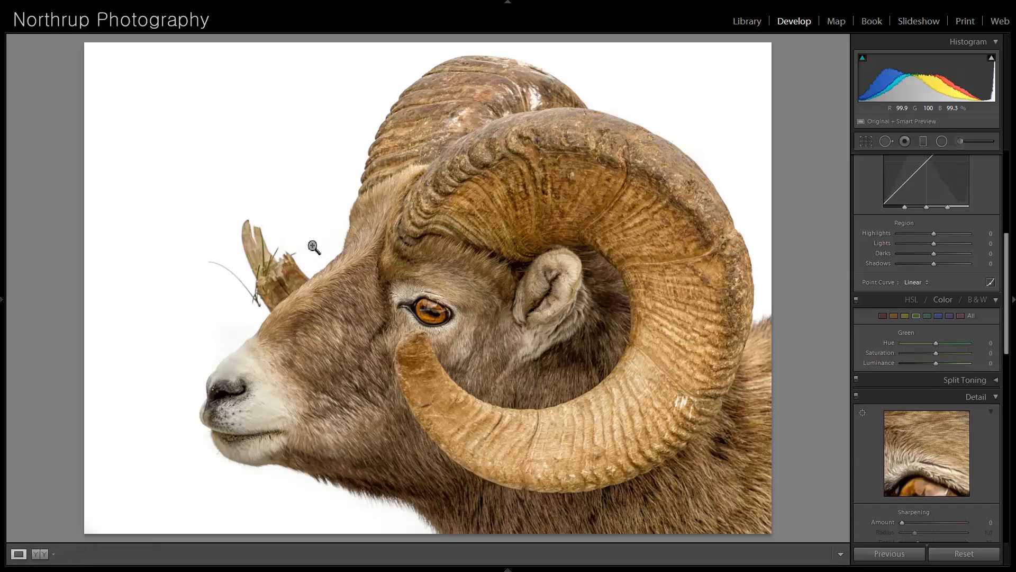
# - Move on to the selective-color photo of hands holding a red rose, and examine the rose and the surrounding fingers up close
pyautogui.press('Right')
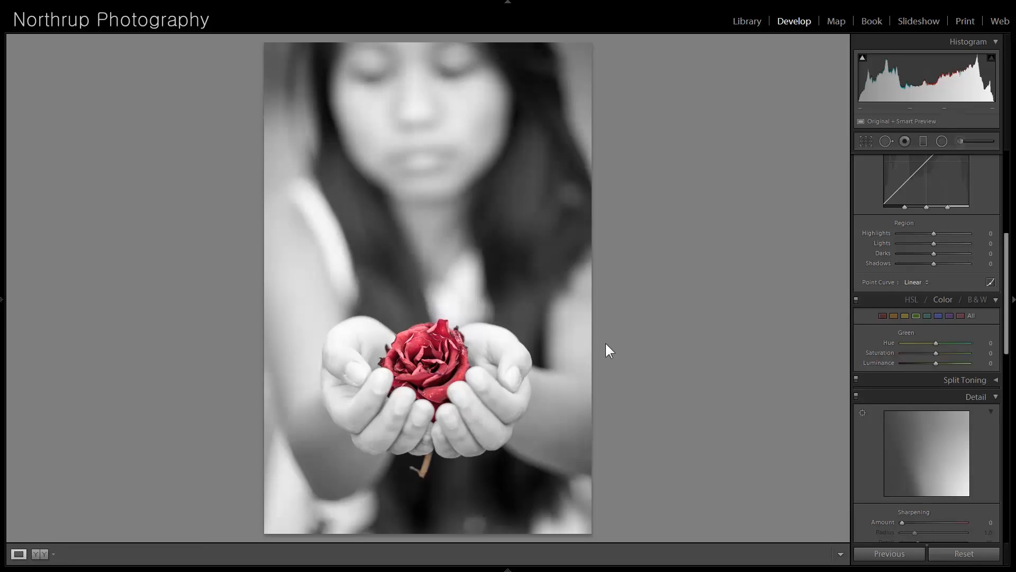
pyautogui.click(466, 354)
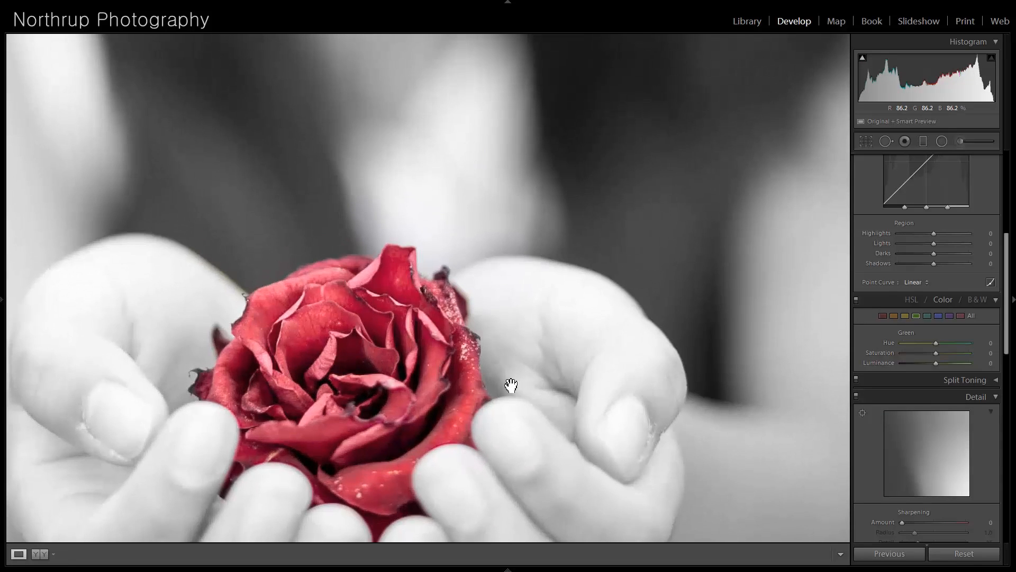
pyautogui.moveTo(273, 386); pyautogui.dragTo(388, 289)
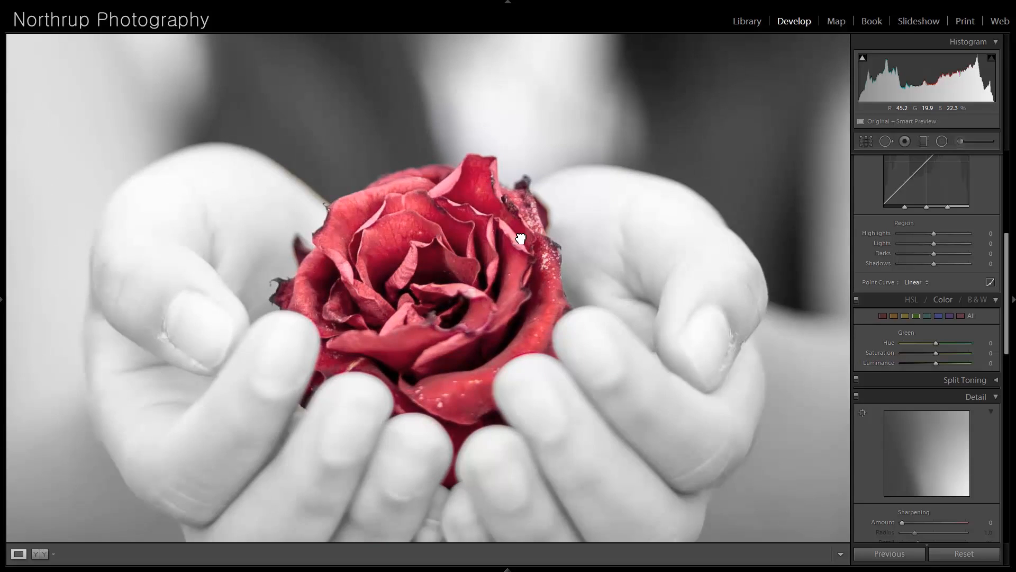
pyautogui.click(519, 236)
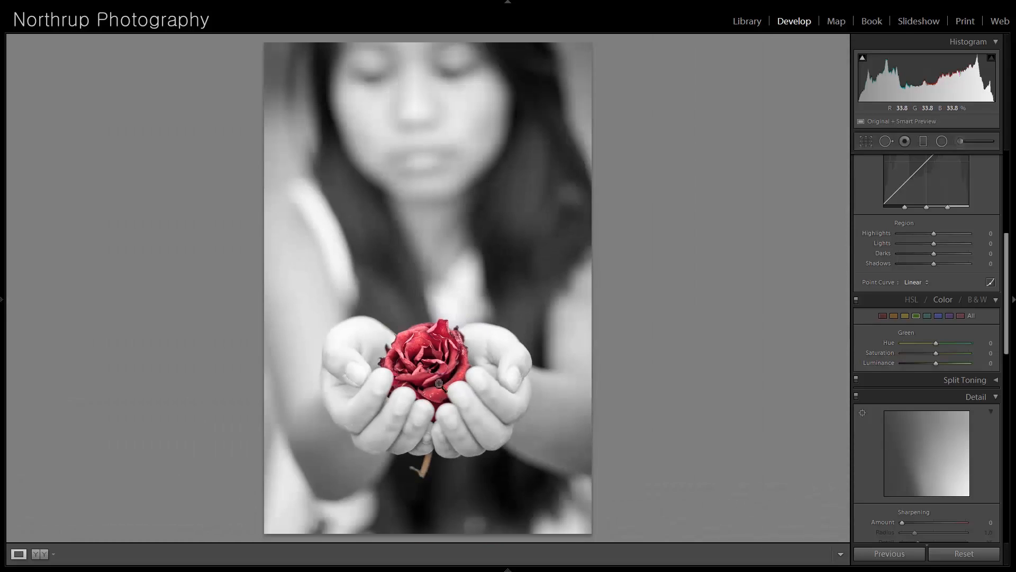